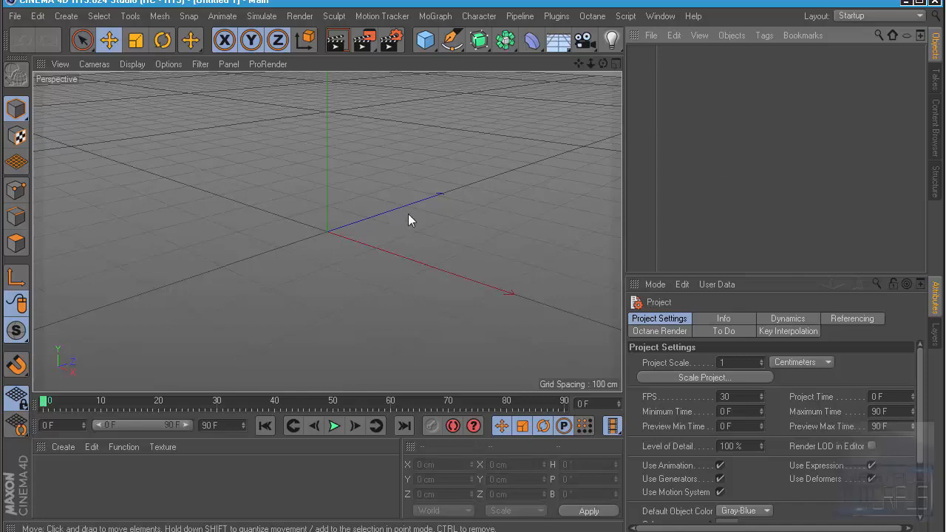
Open Tracking_Export.fbx from the folder G:/nuKE oUTPUT/Tutorial/V2/Tutorial
click(13, 16)
click(35, 53)
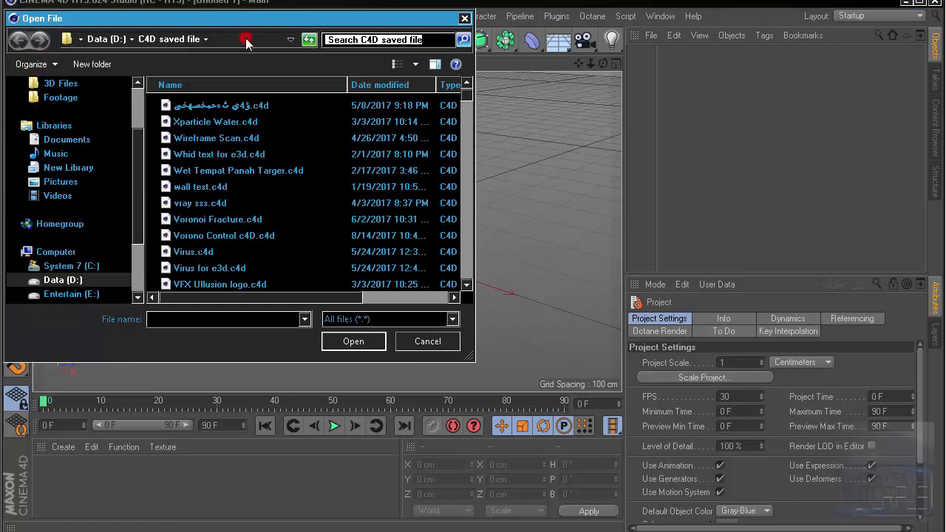
click(245, 41)
right_click(176, 44)
click(206, 102)
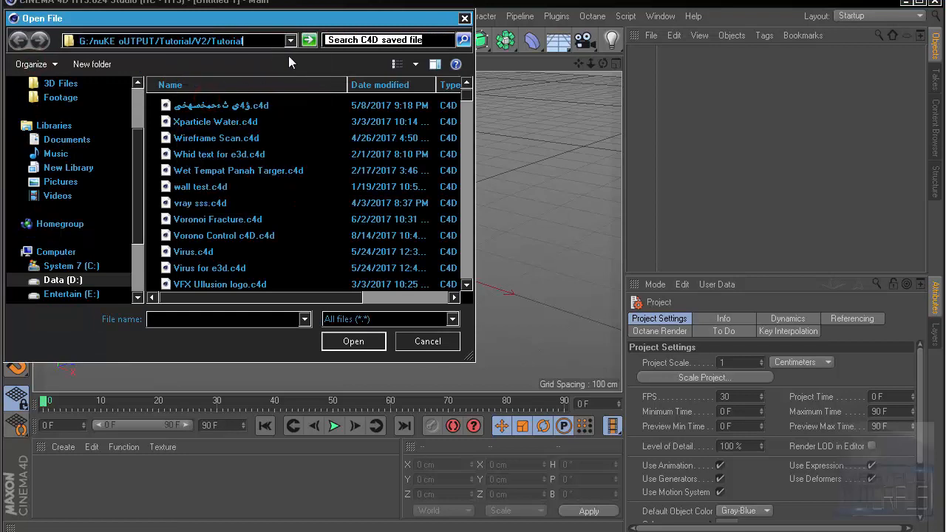
click(308, 41)
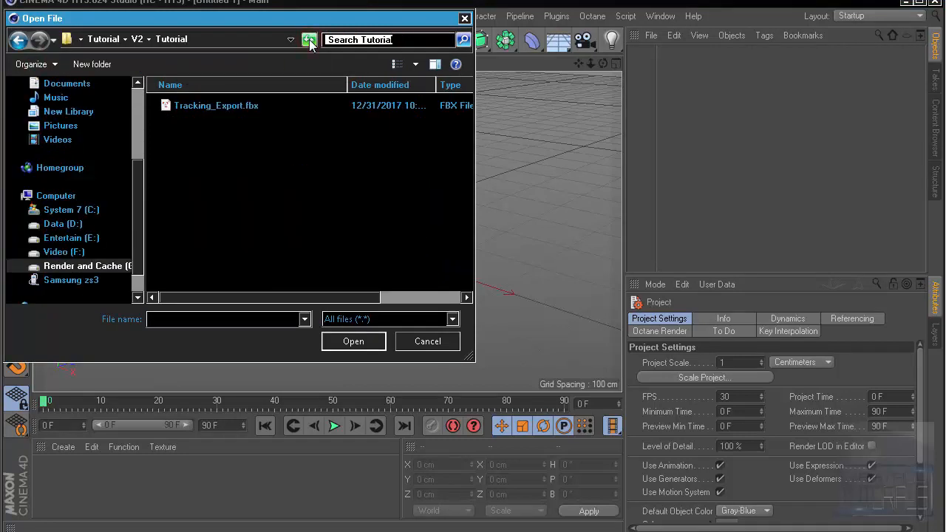
click(221, 108)
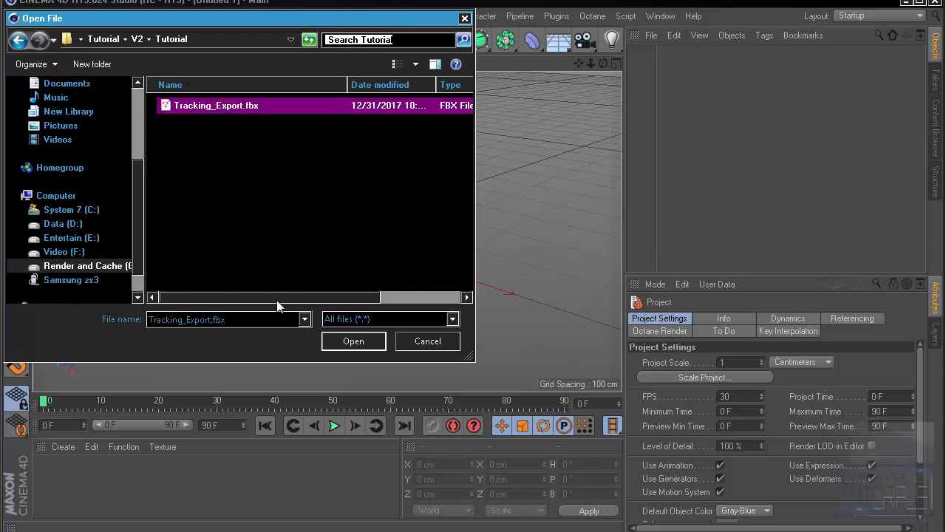
mouse_move(275, 302)
mouse_down()
mouse_move(359, 300)
mouse_move(264, 300)
mouse_move(363, 299)
mouse_move(258, 302)
mouse_up()
click(352, 342)
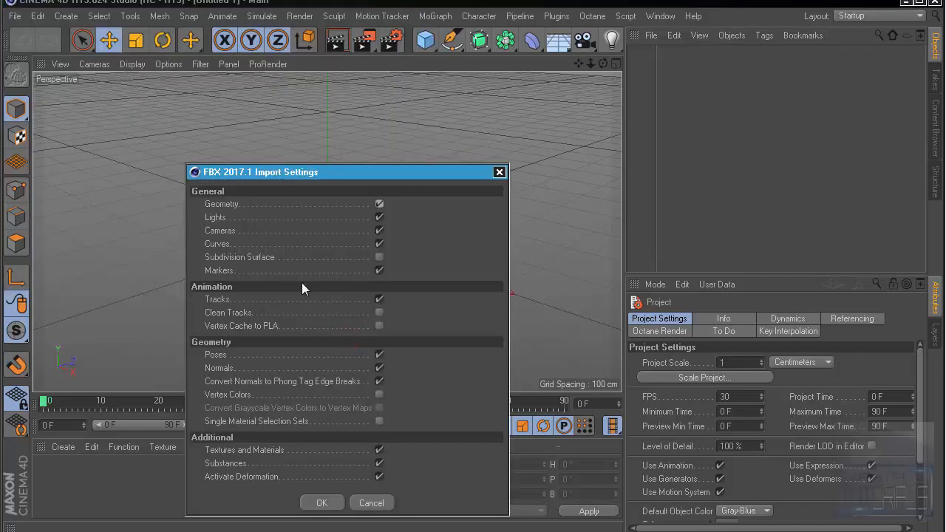
Review the FBX import settings and import the tracking scene with the default options
drag(293, 172, 373, 103)
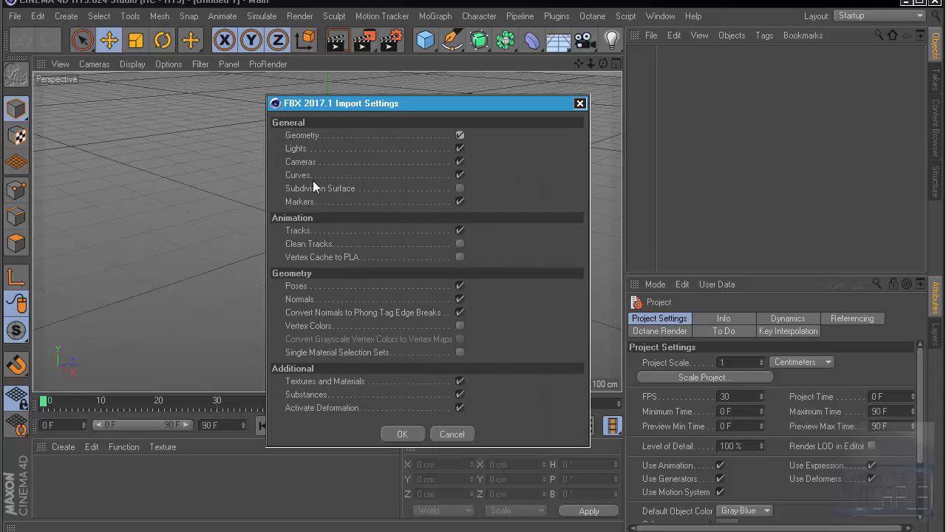
drag(359, 78, 357, 74)
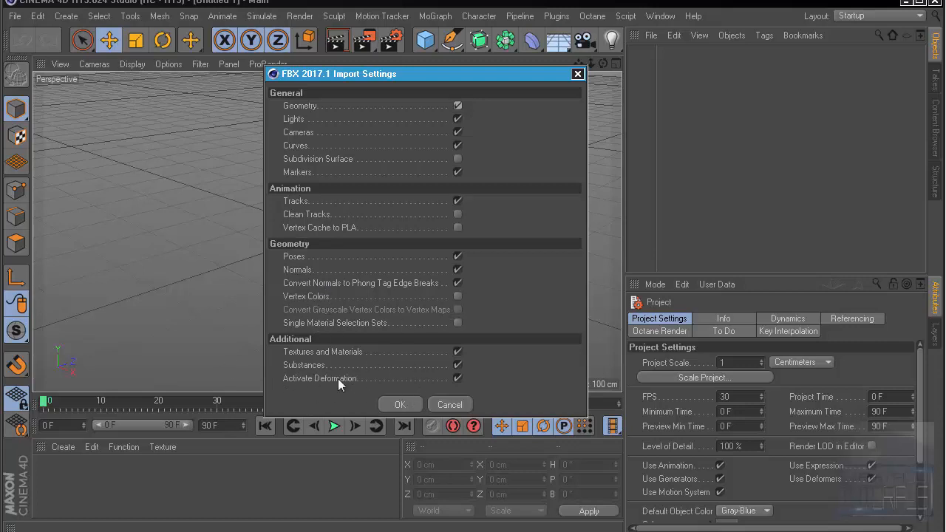
drag(406, 80, 392, 75)
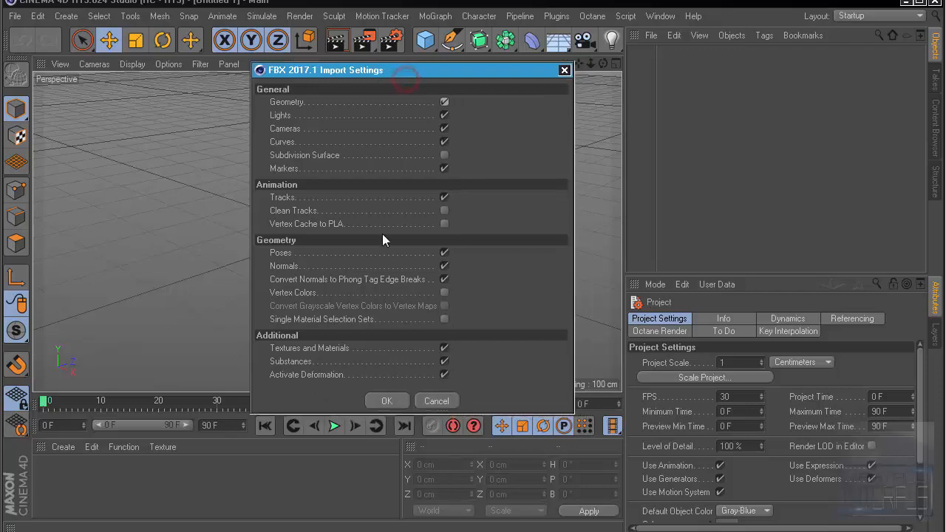
click(387, 403)
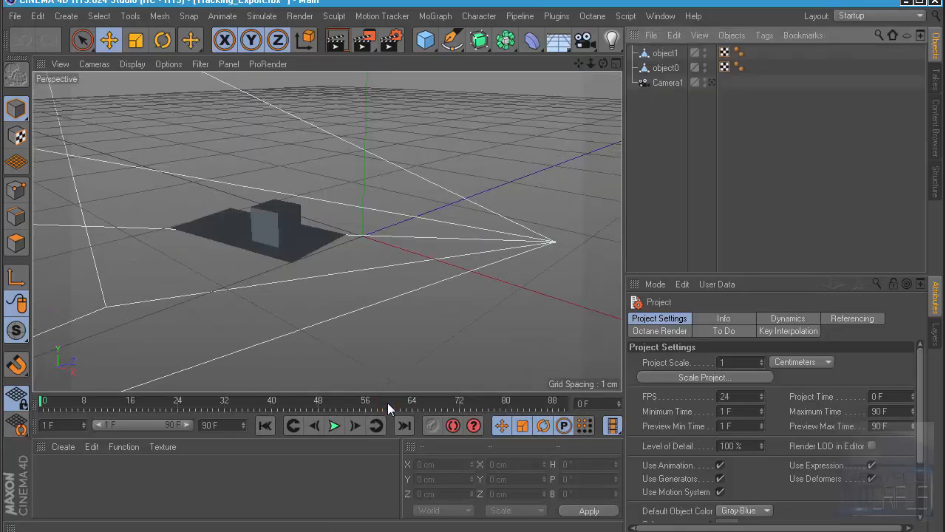
Play the imported animation and examine the tracked camera's movement and size up close
click(334, 426)
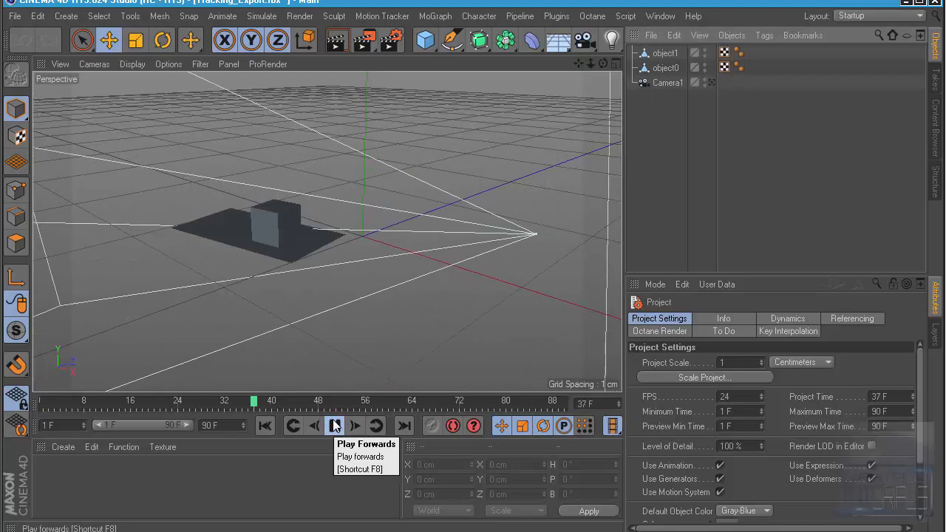
click(333, 425)
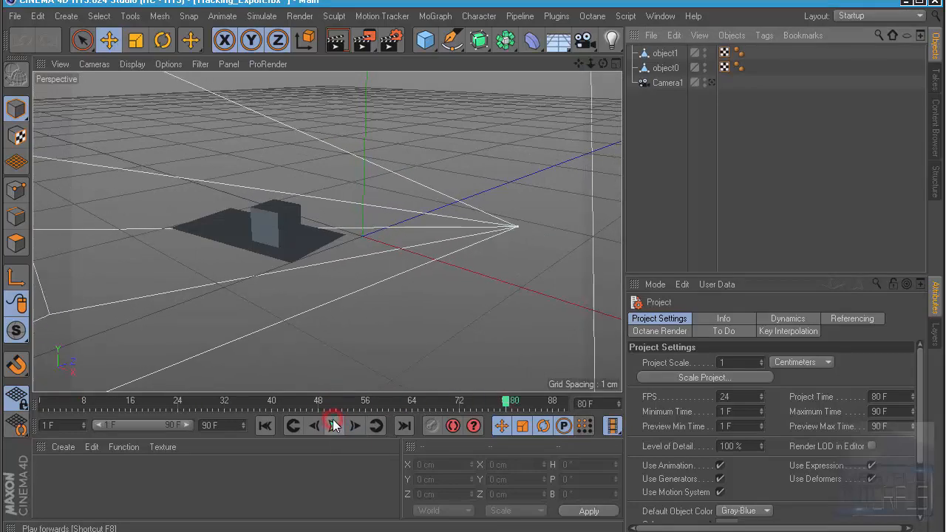
alt+right_drag(448, 254, 315, 249)
alt+right_drag(452, 259, 340, 248)
alt+middle_drag(327, 232, 312, 242)
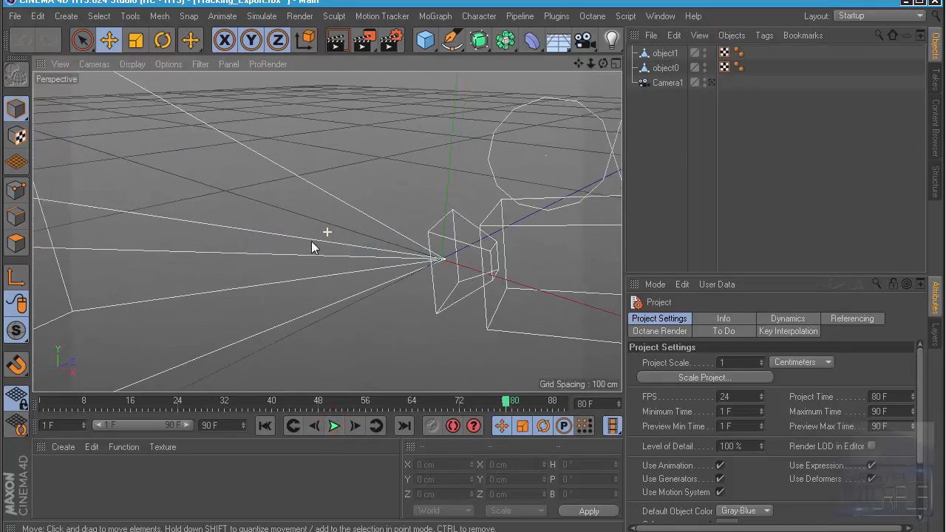
alt+right_drag(312, 248, 436, 295)
Add a default 200 cm cube at the origin as a size reference, compare it with the imported scene, and delete it
click(425, 40)
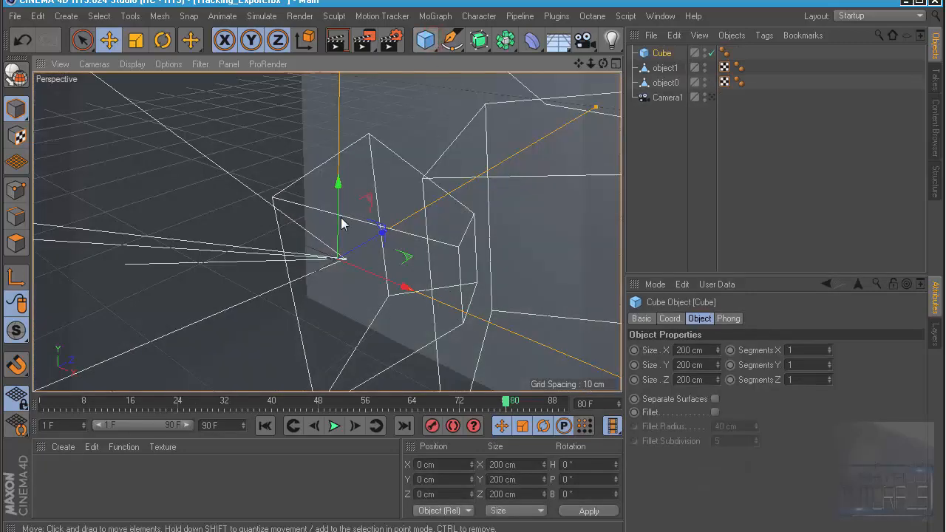
alt+right_drag(342, 224, 389, 204)
alt+middle_drag(389, 205, 327, 230)
alt+right_drag(328, 230, 395, 200)
click(668, 56)
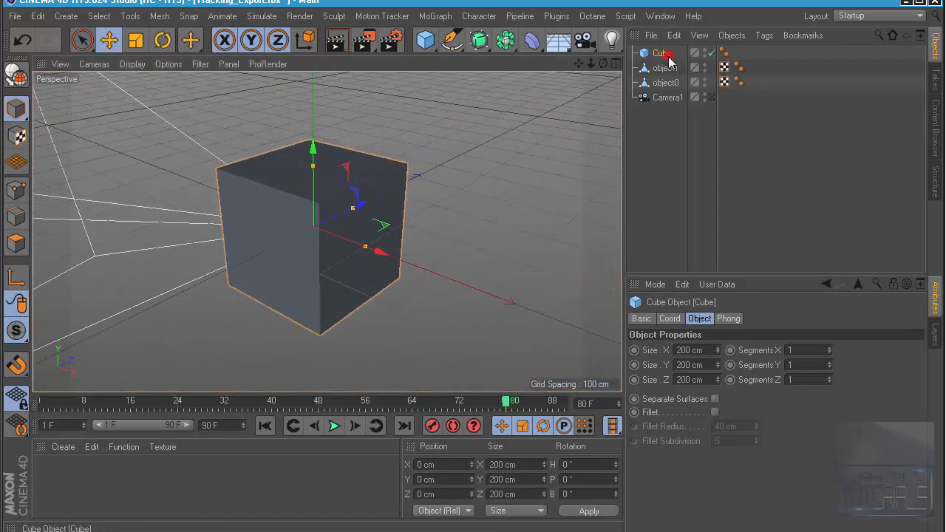
key(Delete)
Scale the project from a current scale of 1 centimeter to a target scale of 500 centimeters
alt+right_drag(310, 275, 247, 162)
alt+right_drag(316, 247, 332, 268)
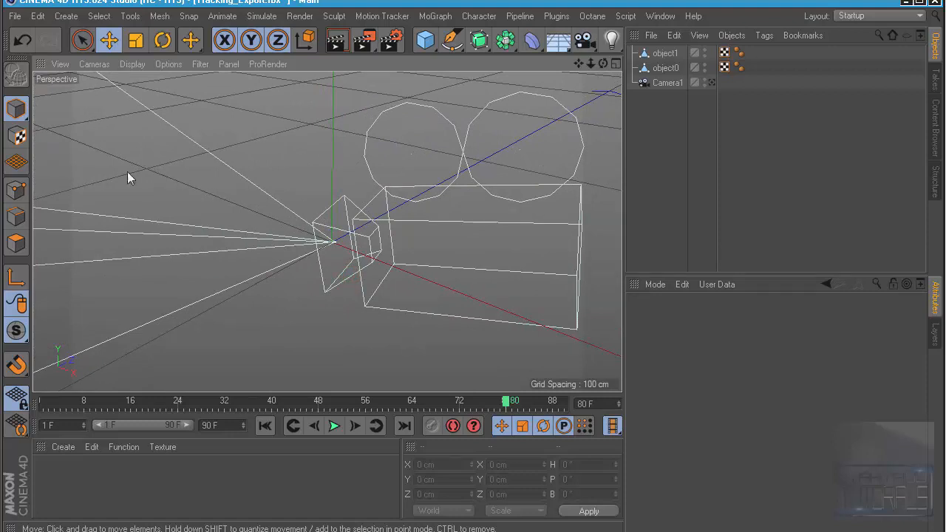
click(37, 16)
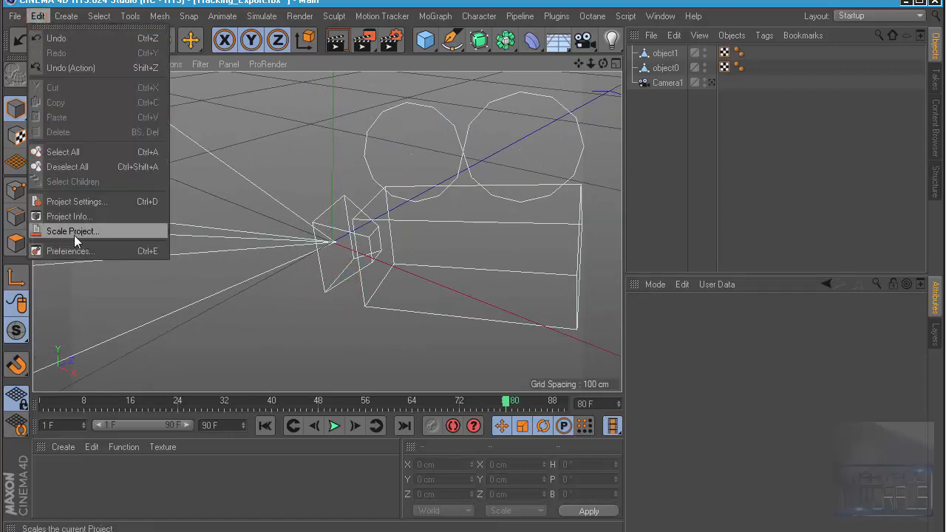
click(82, 231)
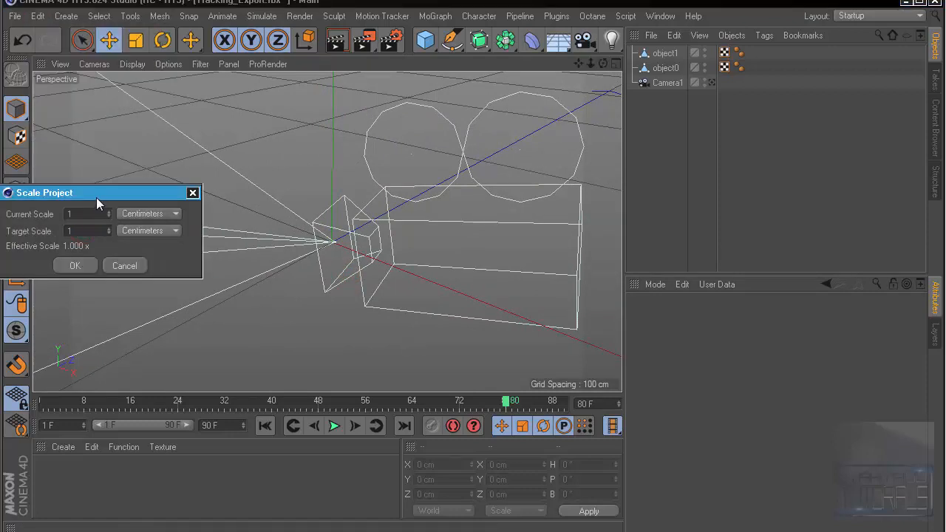
drag(96, 195, 327, 150)
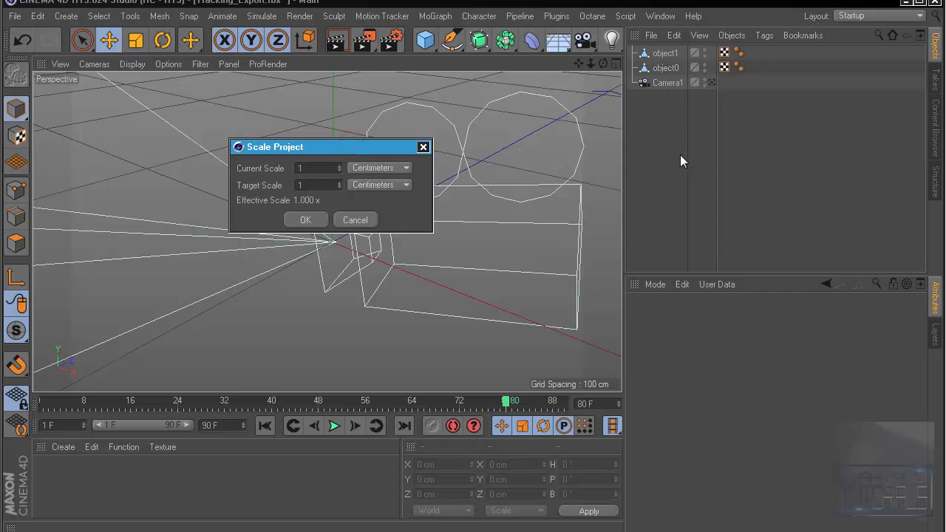
click(325, 143)
drag(334, 145, 342, 147)
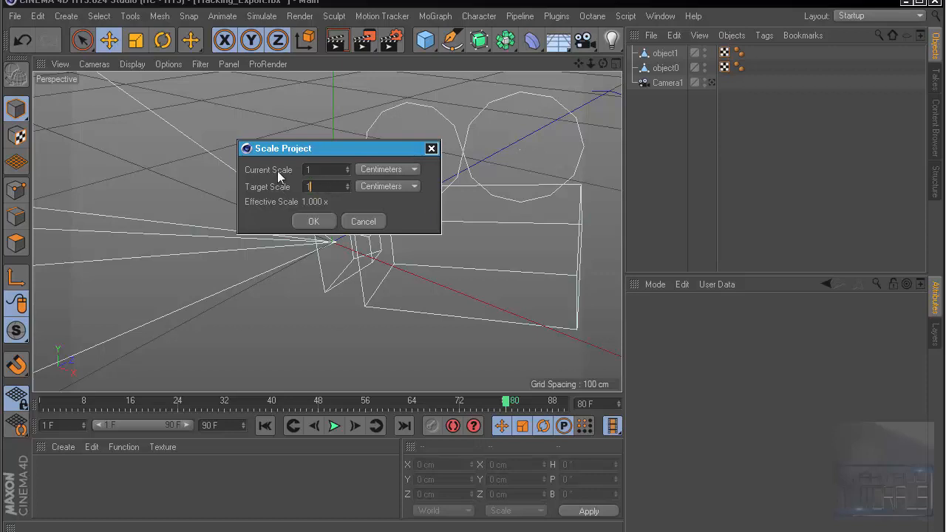
click(305, 148)
drag(305, 149, 332, 143)
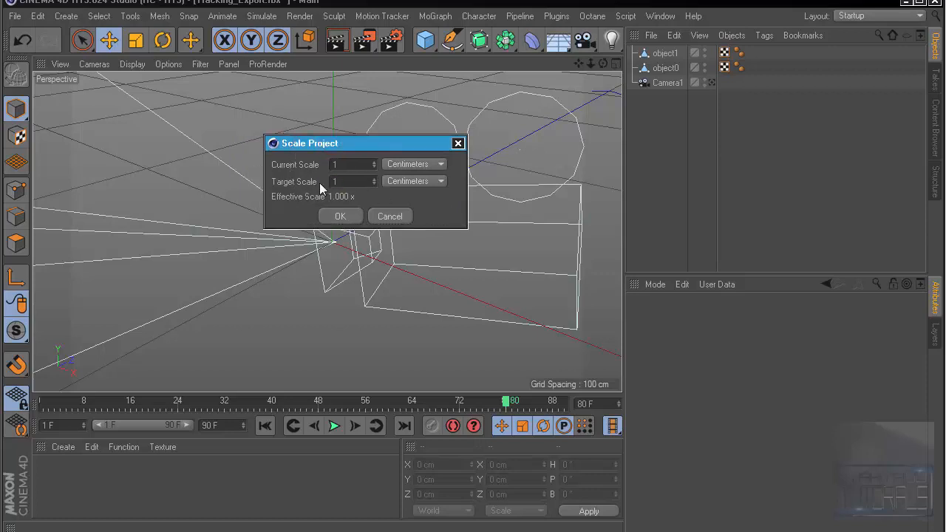
click(303, 182)
text(500)
click(342, 216)
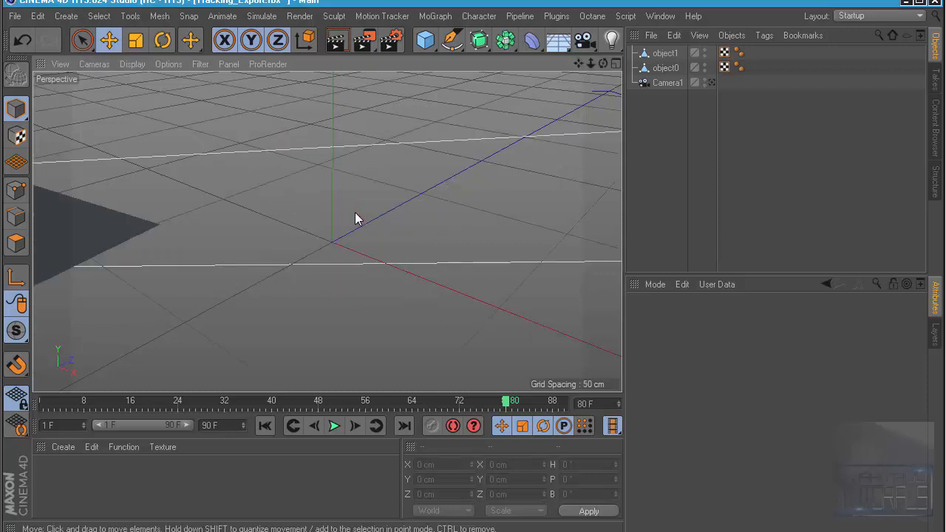
Compare the rescaled box, floor plane and camera with a temporary default cube at the origin, and delete the cube
alt+right_drag(419, 156, 335, 173)
alt+right_drag(397, 194, 363, 193)
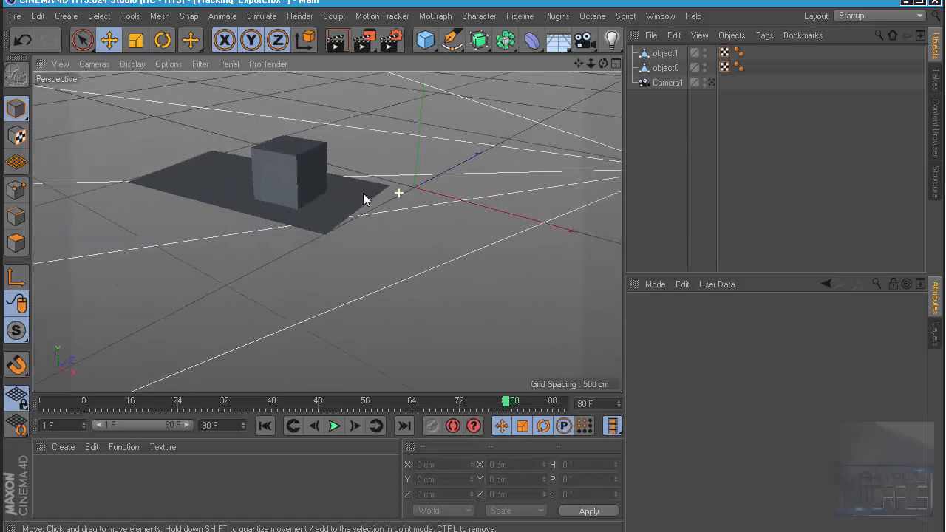
alt+drag(363, 192, 365, 210)
click(433, 41)
alt+right_drag(441, 186, 420, 200)
alt+drag(420, 200, 448, 206)
alt+right_drag(369, 177, 426, 234)
alt+drag(427, 235, 445, 221)
alt+right_drag(445, 220, 327, 232)
alt+drag(327, 232, 268, 248)
alt+right_drag(269, 248, 293, 259)
alt+middle_drag(405, 234, 320, 242)
click(649, 54)
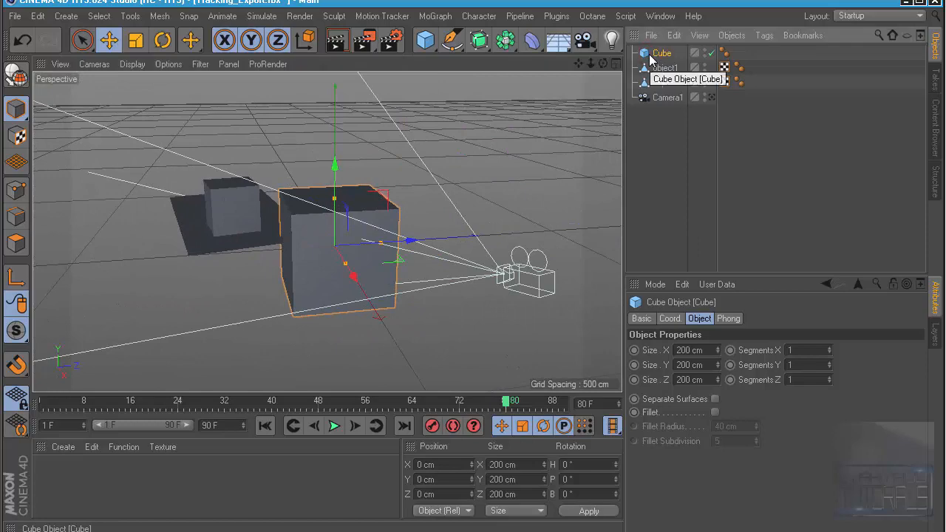
key(Delete)
Look through Camera1 and play the tracked camera animation, stopping at frame 40
alt+right_drag(402, 240, 332, 220)
alt+drag(332, 220, 311, 206)
click(710, 82)
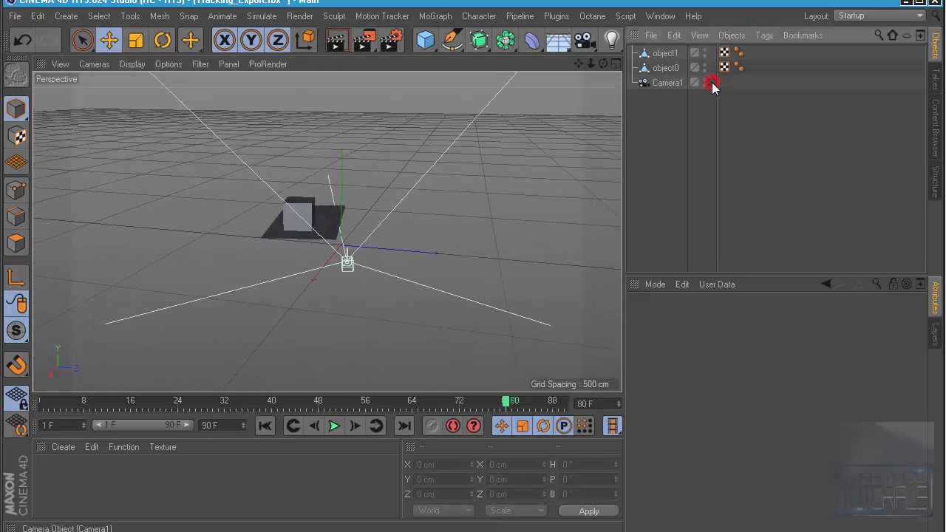
click(340, 425)
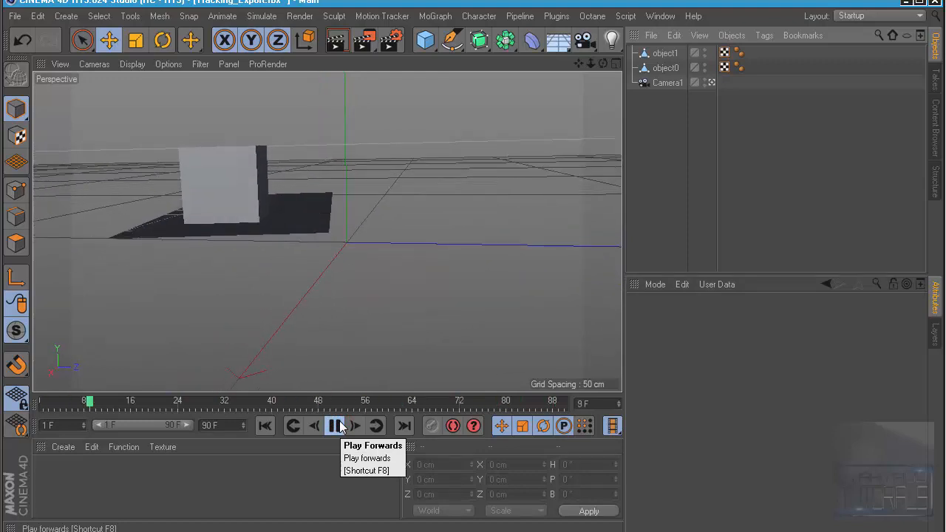
click(336, 425)
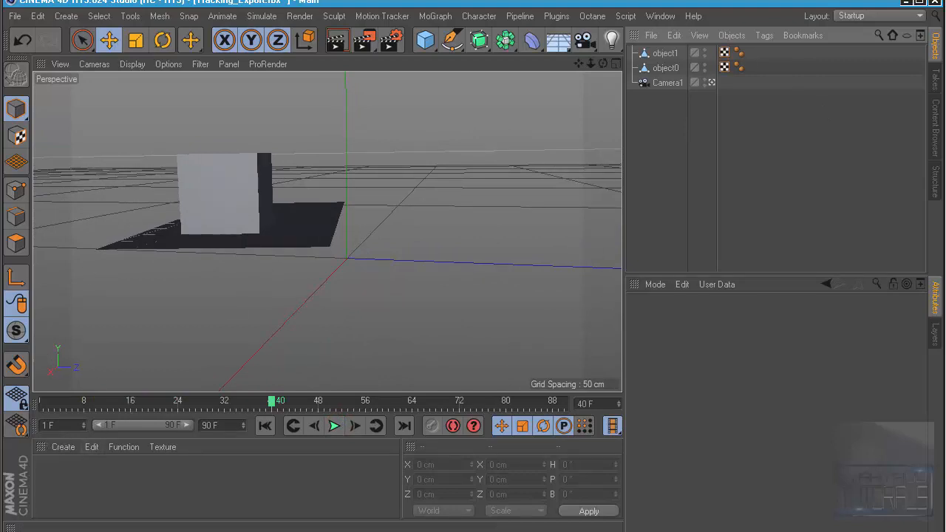
Create a new standard material and name it BG
click(69, 446)
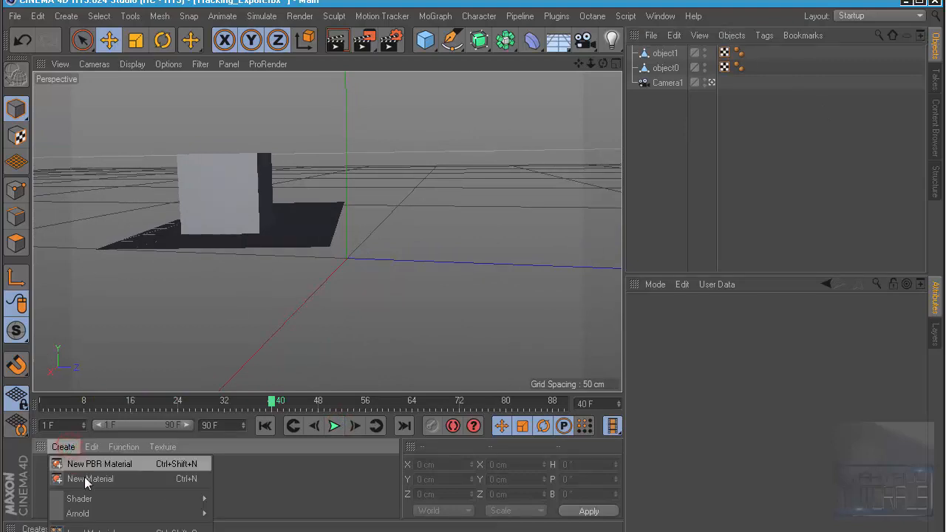
click(84, 479)
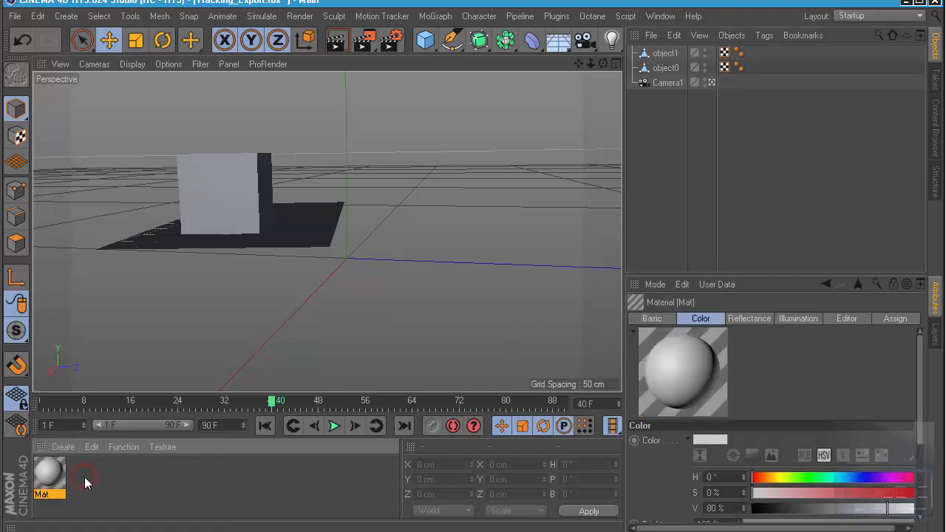
double_click(49, 495)
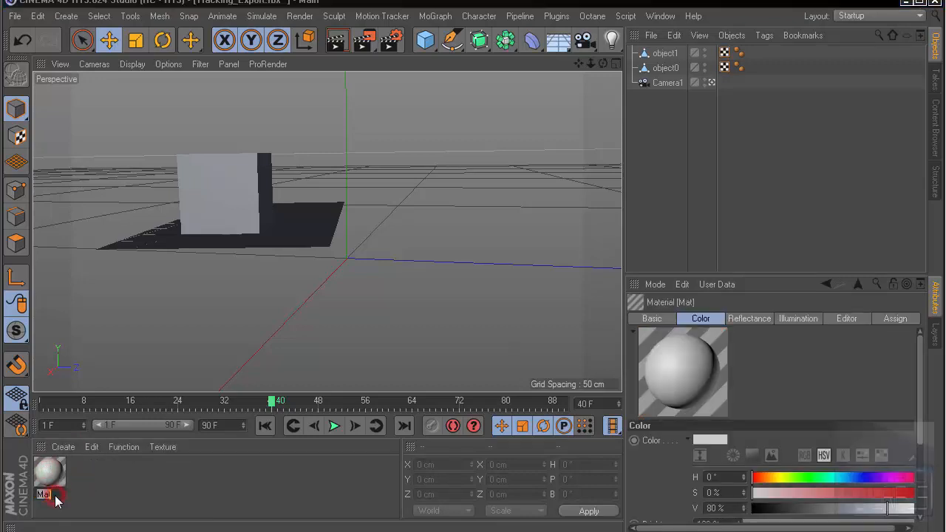
text(BG)
click(102, 498)
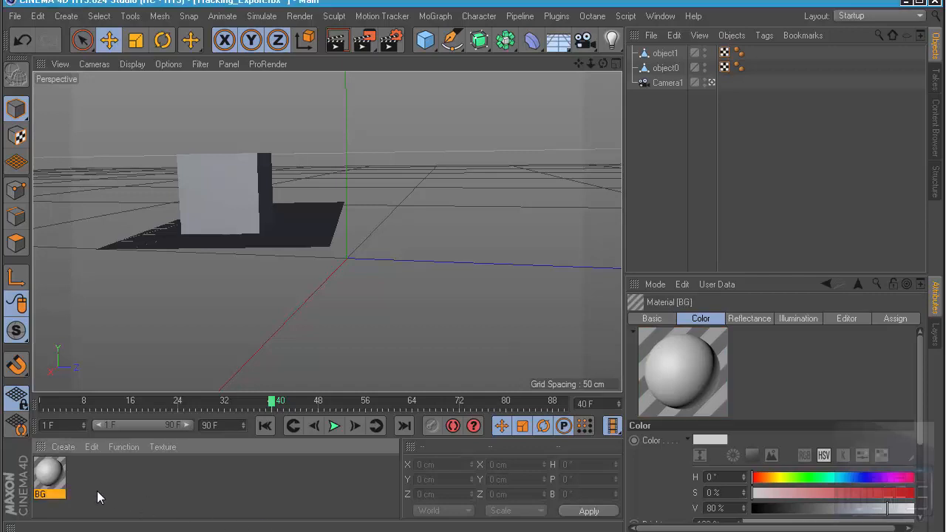
Open the BG material for editing and browse for a color texture image, selecting Footage_Floor.0001.tga in the From Nuke folder
double_click(49, 473)
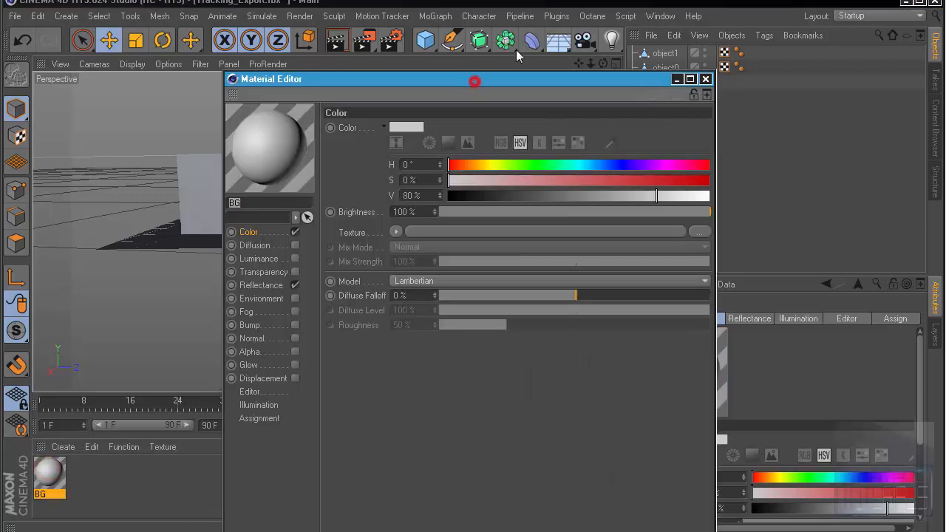
drag(474, 82, 533, 40)
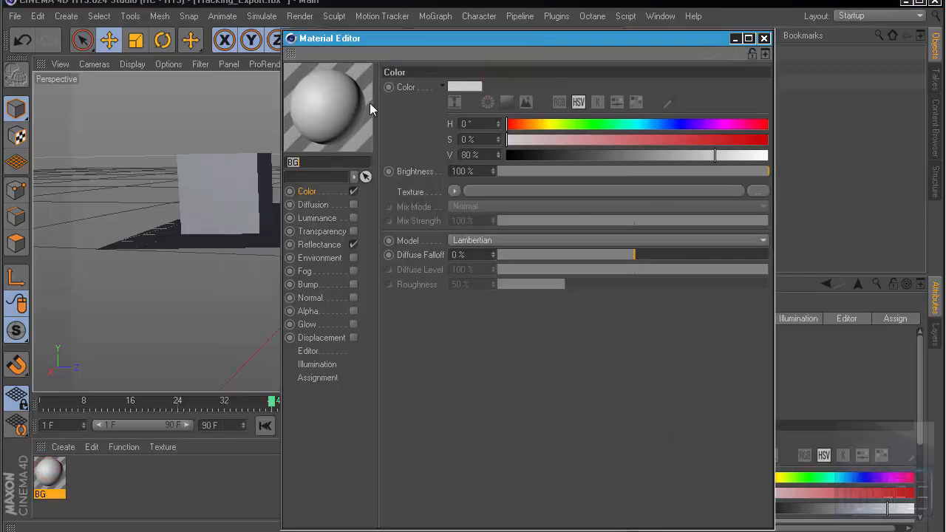
click(455, 190)
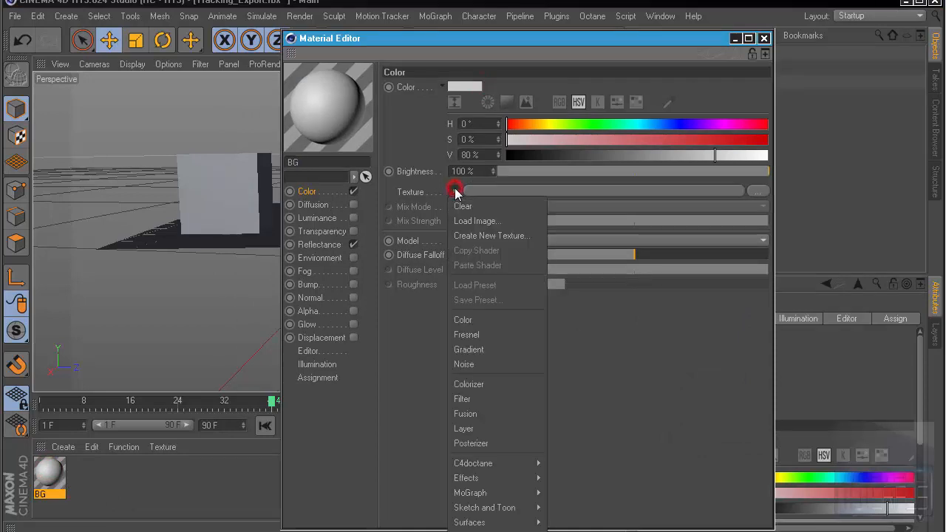
click(479, 221)
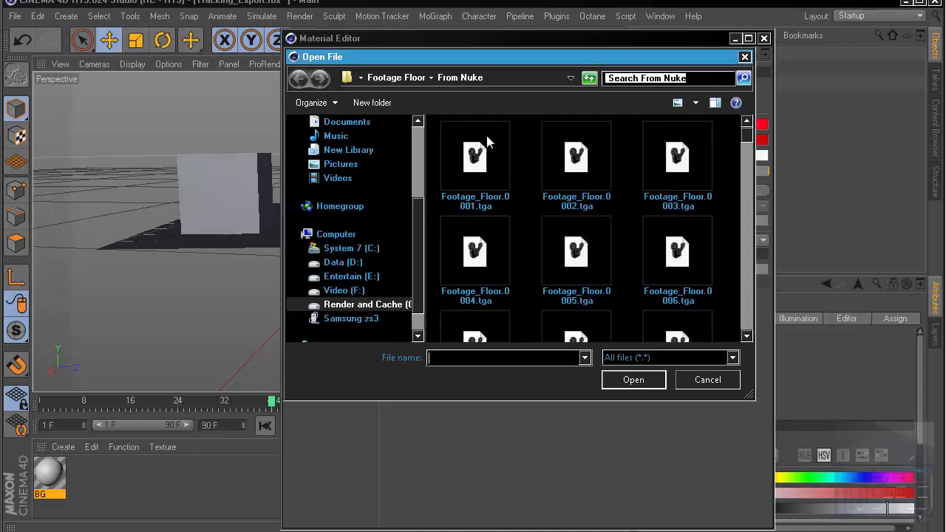
click(508, 154)
click(501, 74)
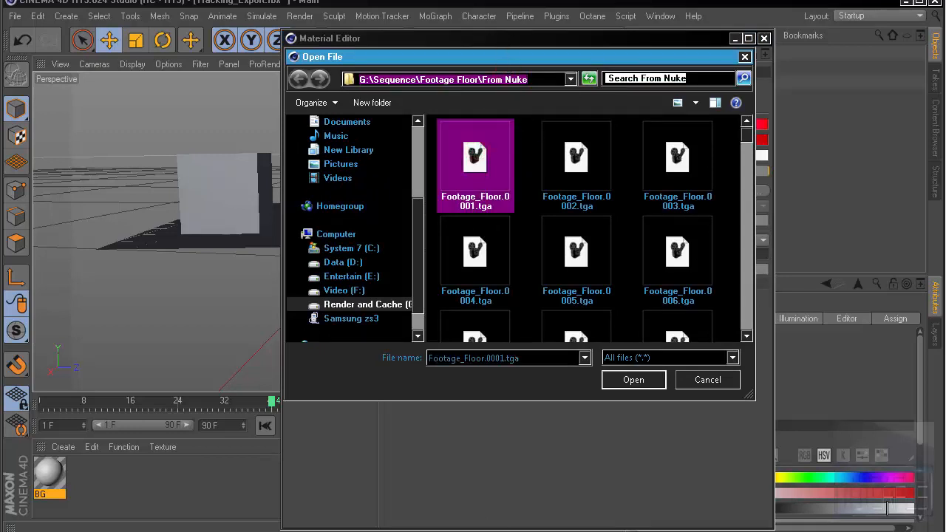
Switch to Nuke and open the properties of the Read1 footage node
key(alt+Tab)
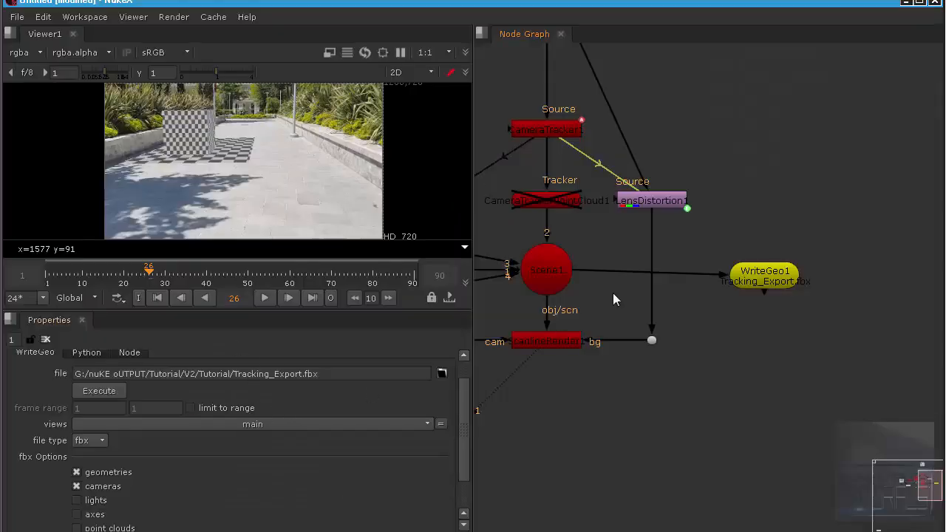
scroll(712, 220, down, 2)
middle_drag(645, 55, 613, 215)
scroll(612, 182, up, 3)
click(567, 210)
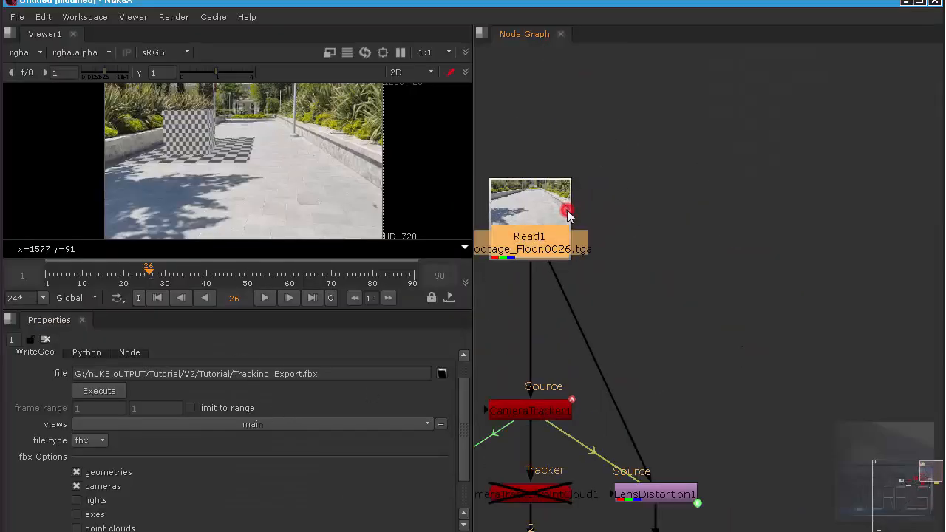
double_click(566, 212)
Copy the folder path G:/Sequence/Footage Floor/From Nuke from the Read1 node's file path
drag(338, 402, 288, 413)
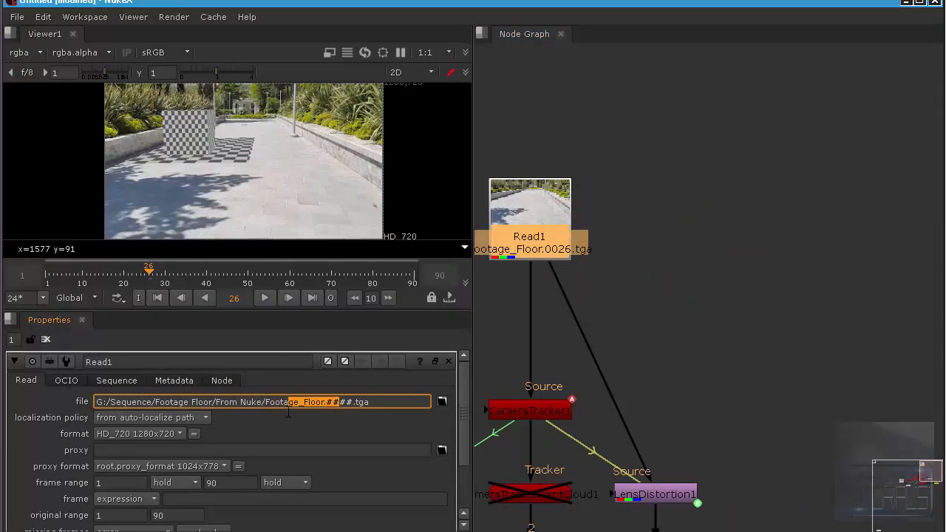
click(293, 404)
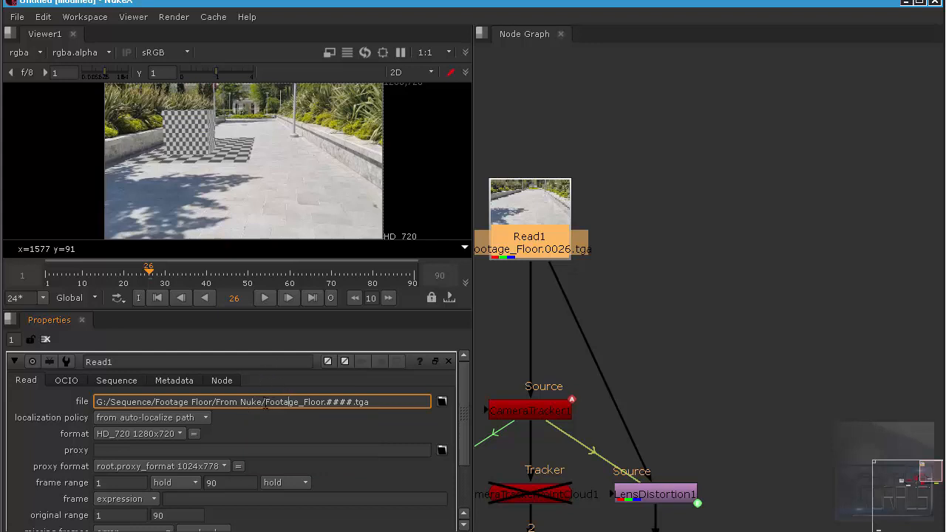
drag(266, 405, 256, 403)
drag(253, 402, 221, 406)
double_click(267, 405)
drag(263, 404, 95, 404)
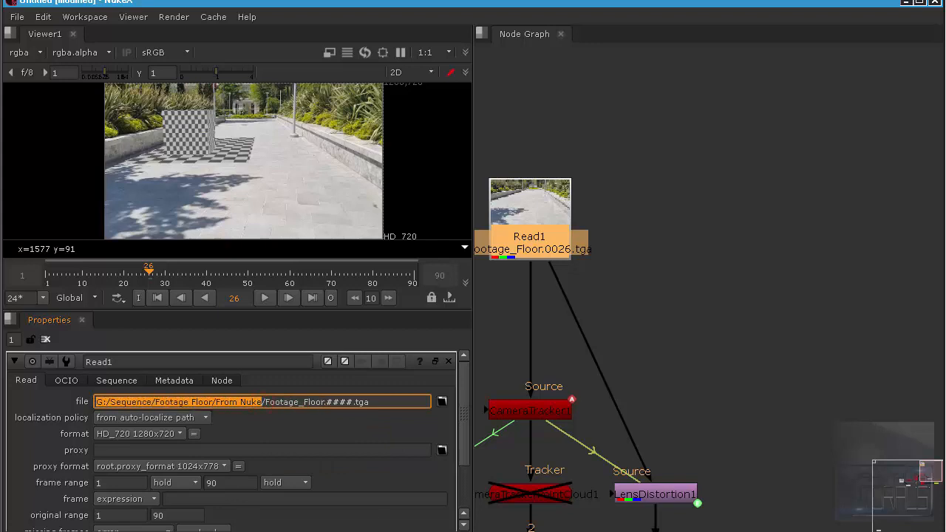
right_click(251, 403)
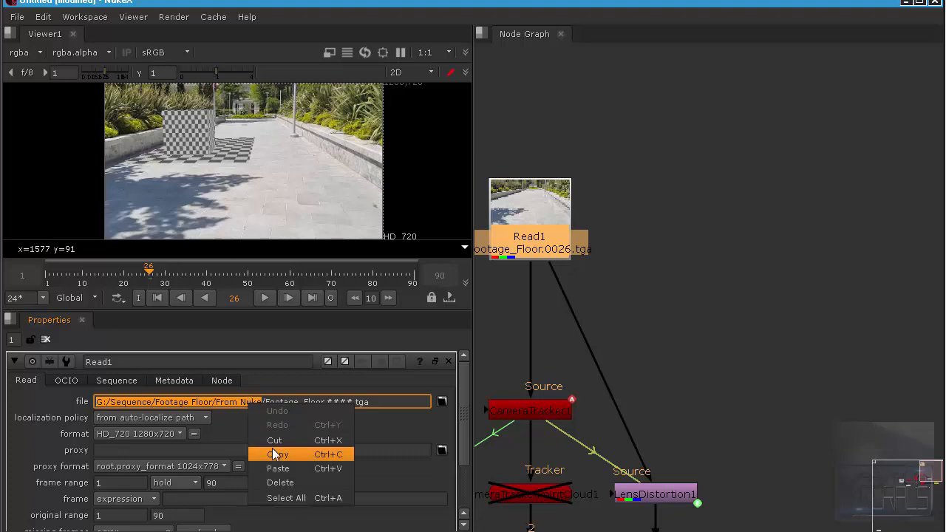
click(274, 454)
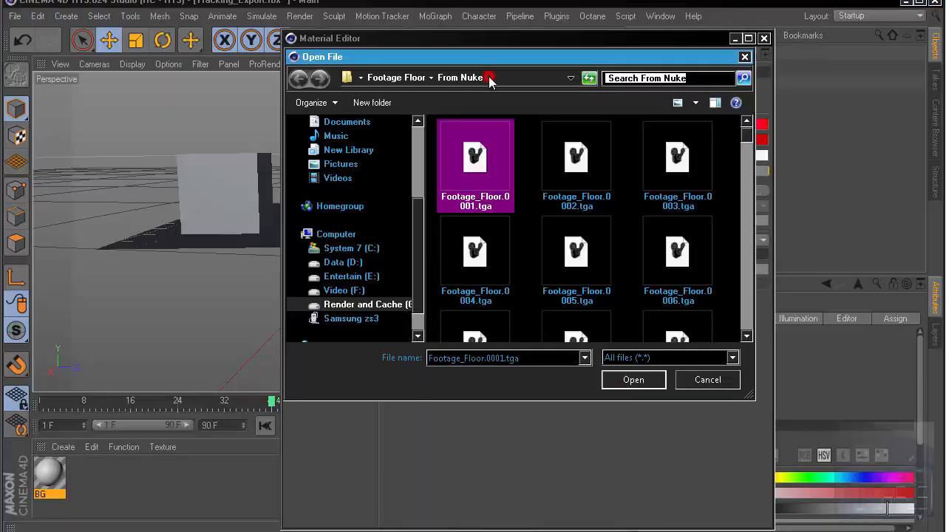
Back in Cinema 4D, paste the copied folder path in the file dialog and load Footage_Floor.0001.tga as BG's color texture
click(489, 77)
key(ctrl+v)
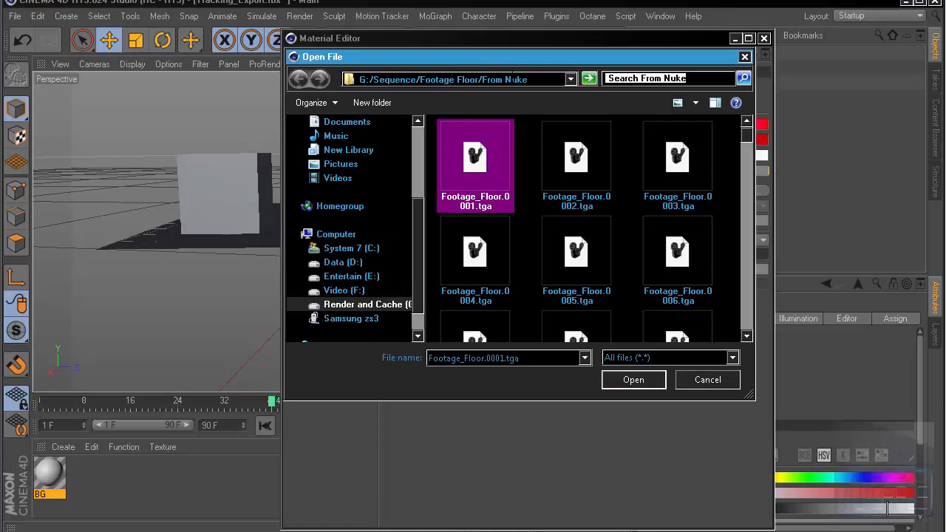
key(Return)
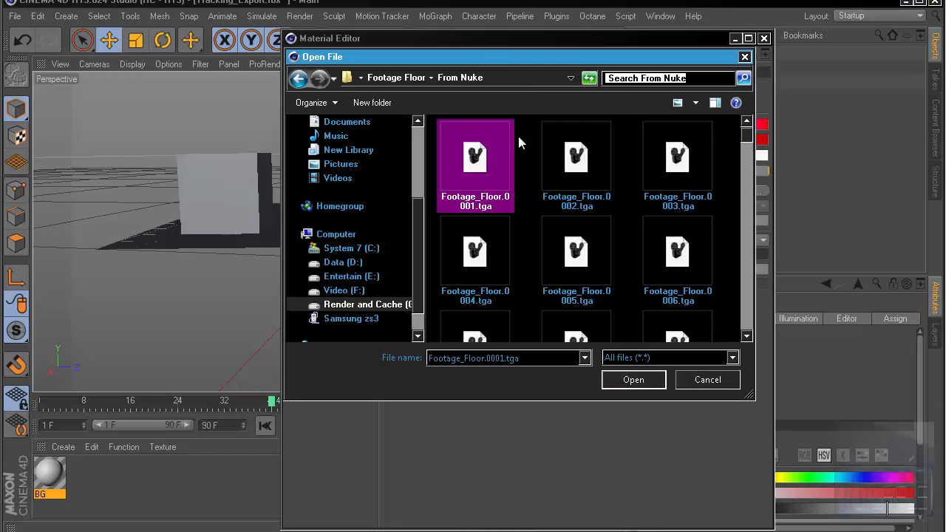
click(633, 379)
click(553, 352)
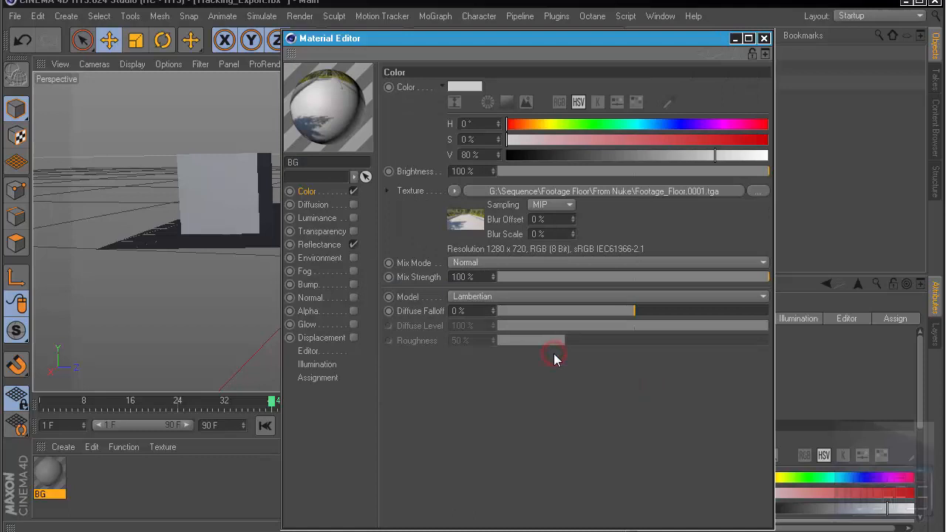
Open the color texture's animation settings and calculate the movie frame range from the image sequence
click(474, 217)
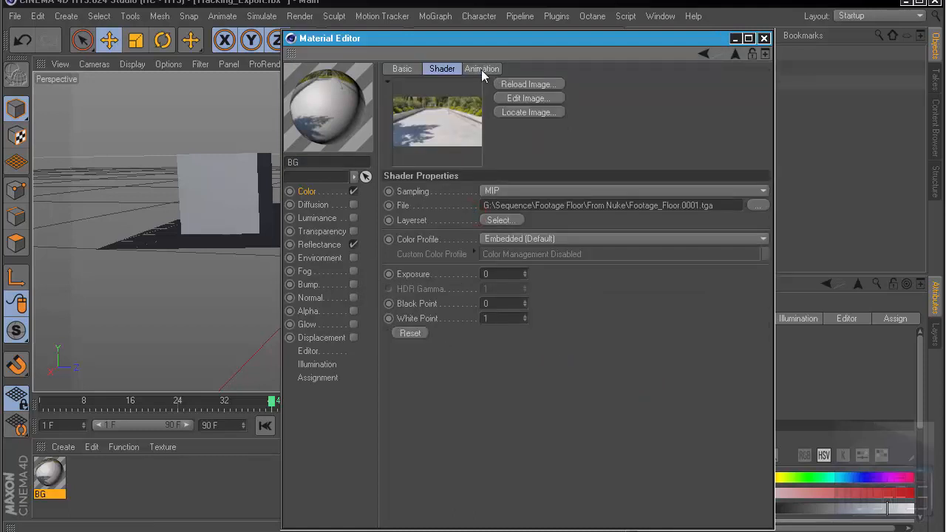
click(481, 68)
click(418, 314)
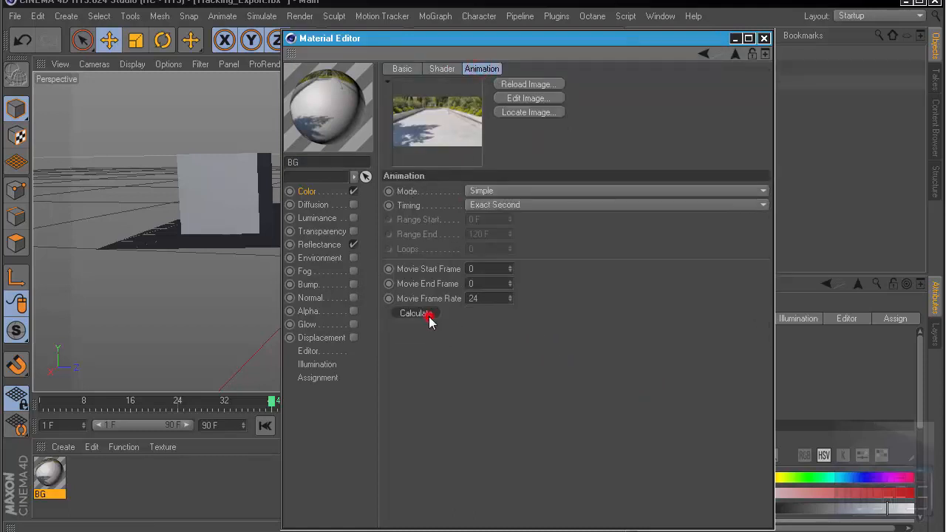
Switch to Nuke and check the project's fps setting against the texture's movie frame rate
click(495, 298)
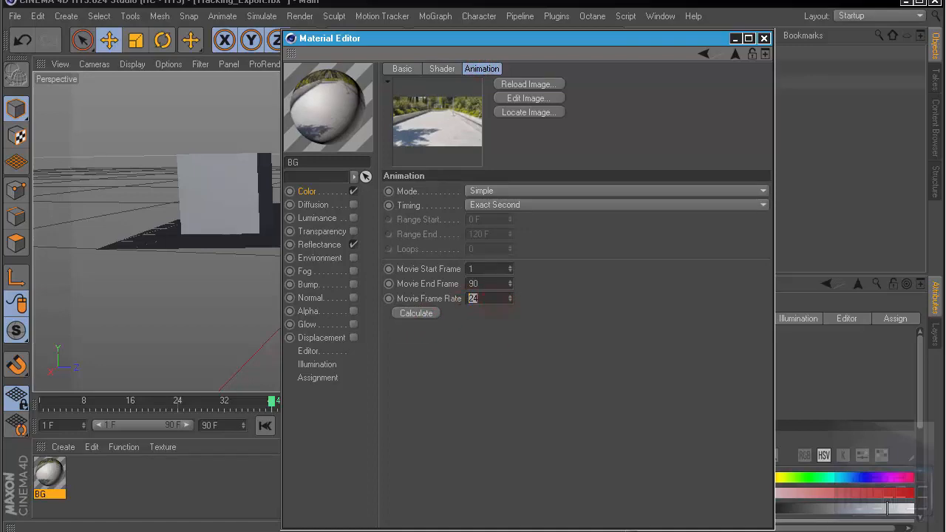
key(alt+Tab)
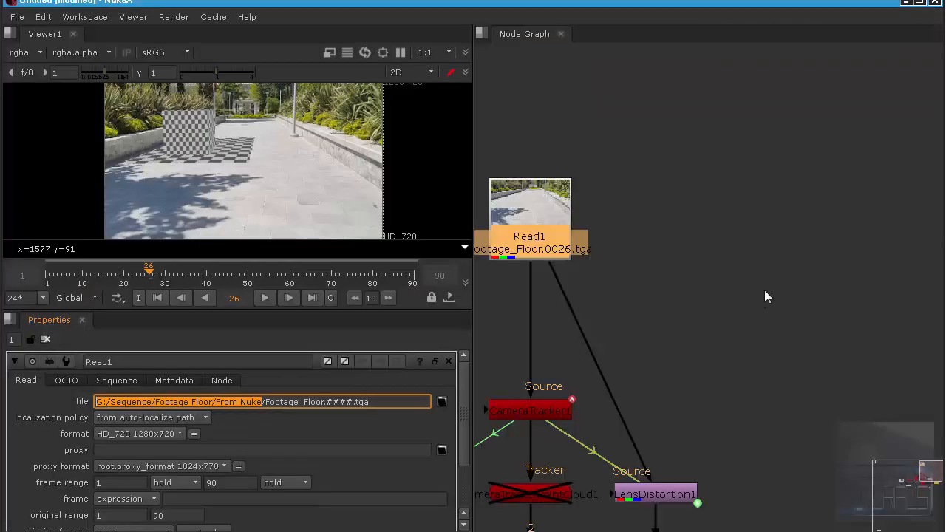
key(s)
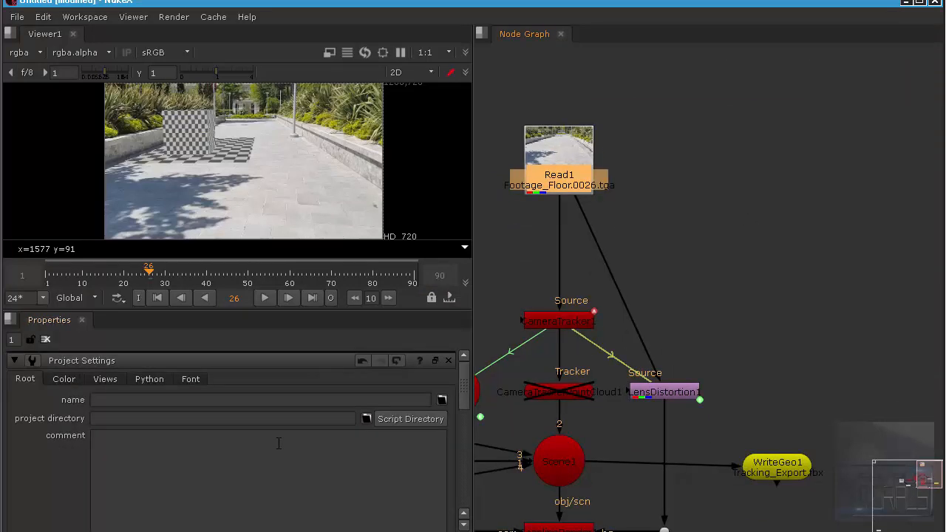
scroll(279, 442, down, 5)
click(115, 444)
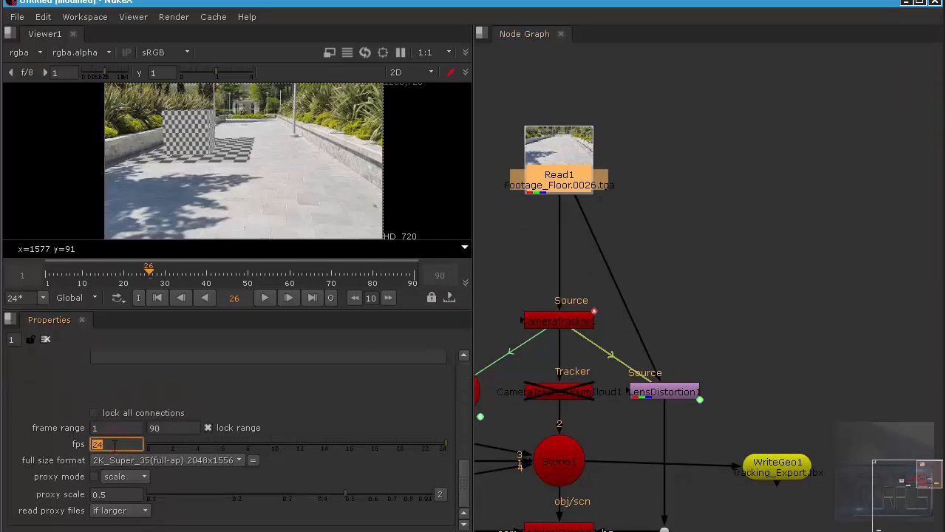
click(825, 190)
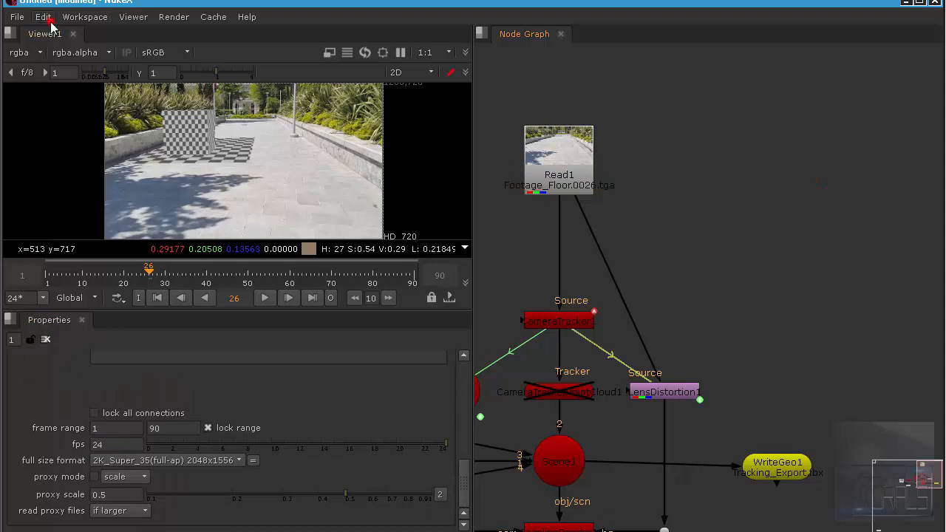
click(50, 22)
click(92, 388)
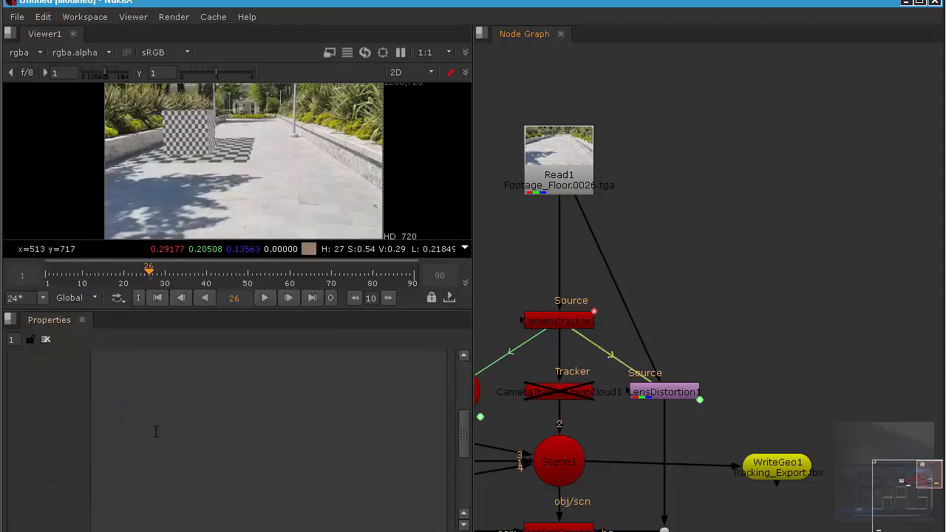
double_click(98, 443)
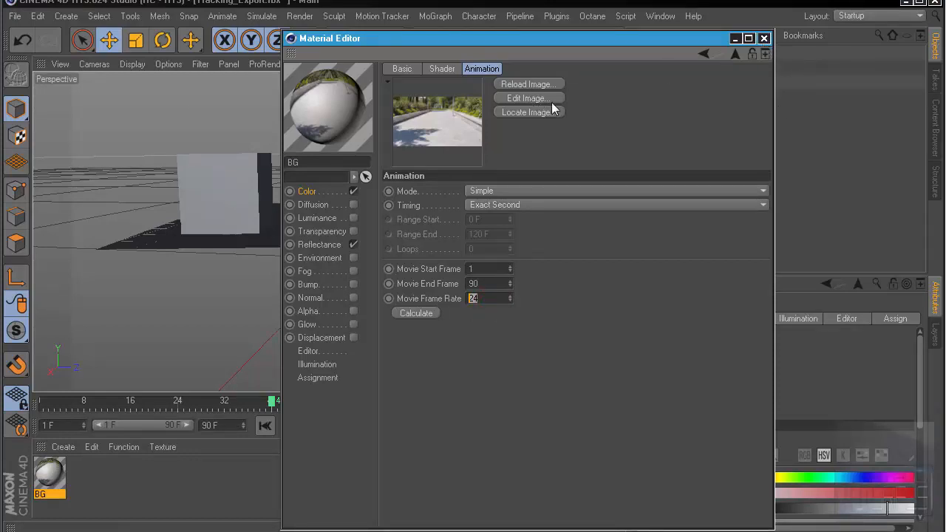
Back in Cinema 4D, recalculate the texture's movie timing and enable Animate Preview for the BG material
click(423, 315)
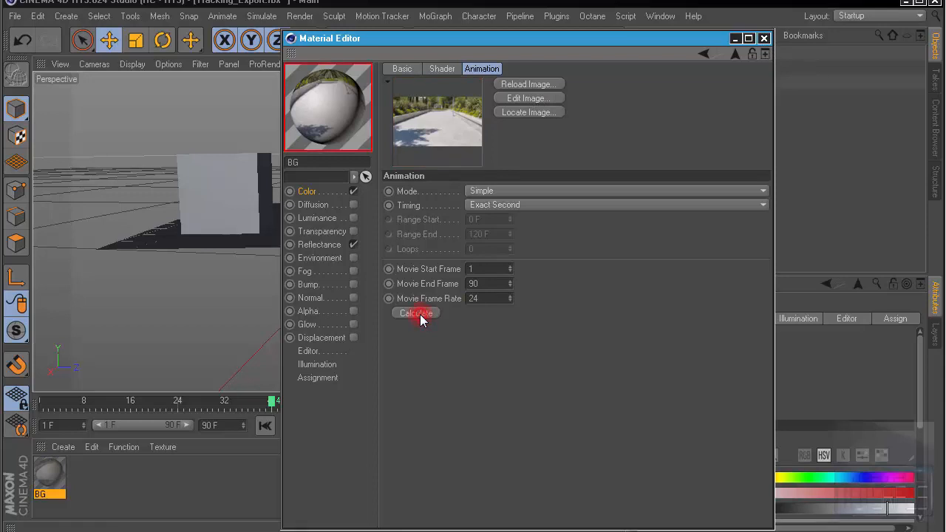
click(309, 351)
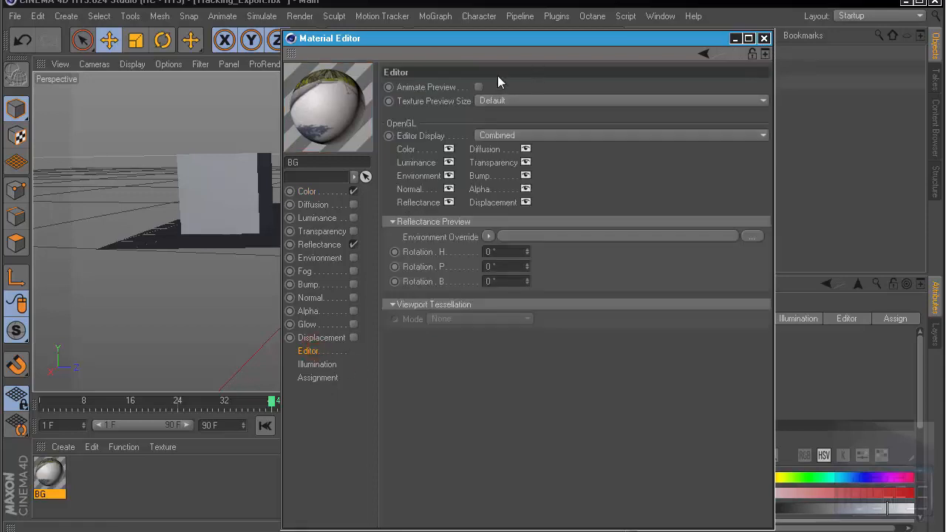
click(480, 87)
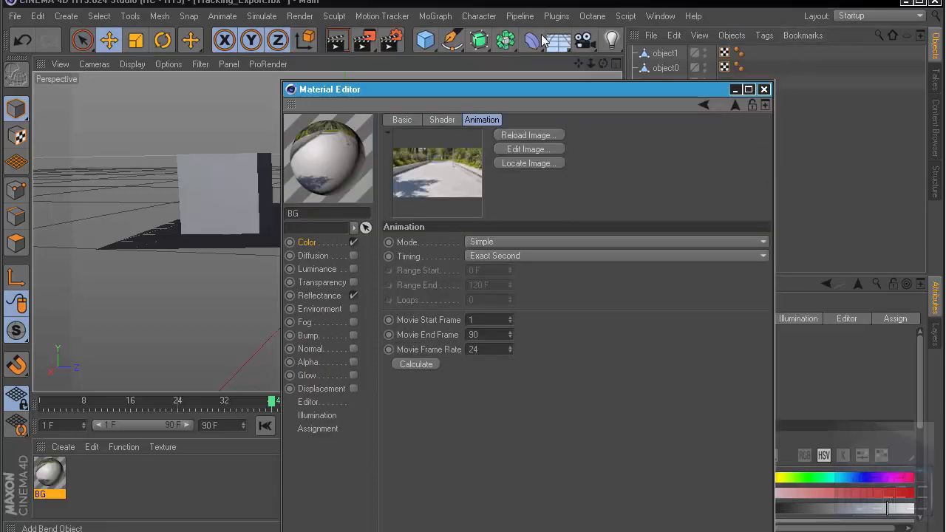
Check the frame rate in the render settings and the FPS in the project settings, and minimize the Material Editor
click(395, 39)
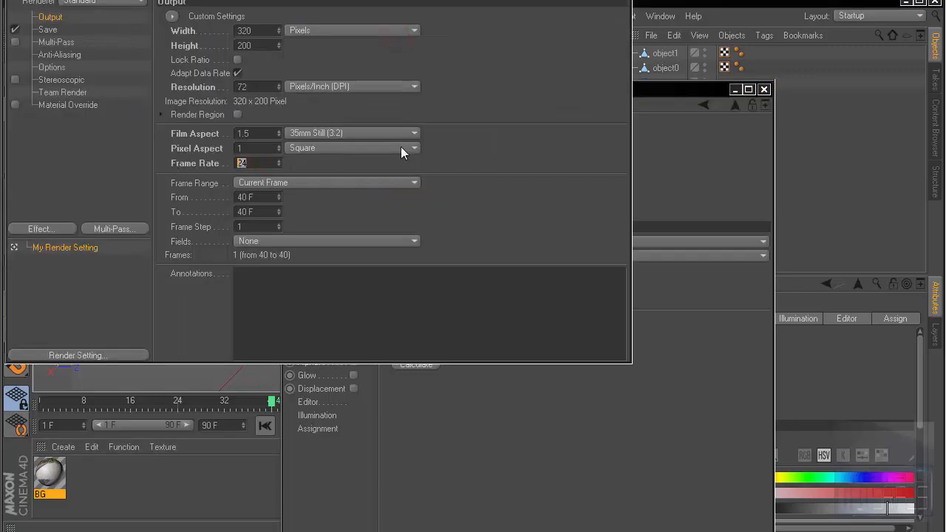
click(622, 0)
drag(633, 90, 438, 81)
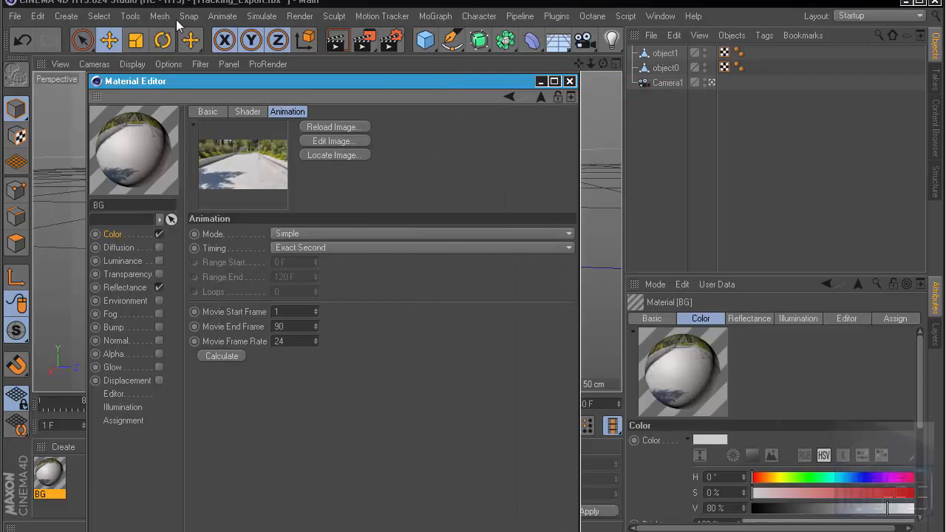
click(37, 16)
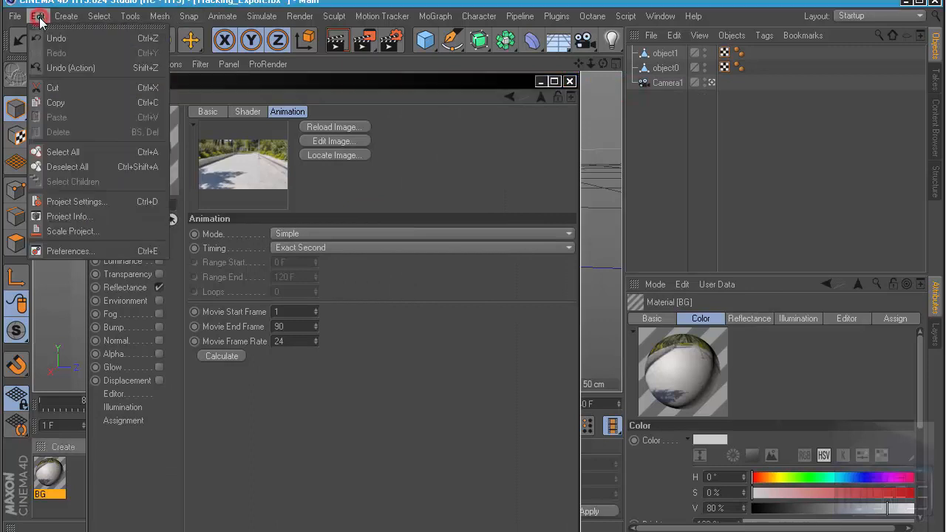
click(67, 202)
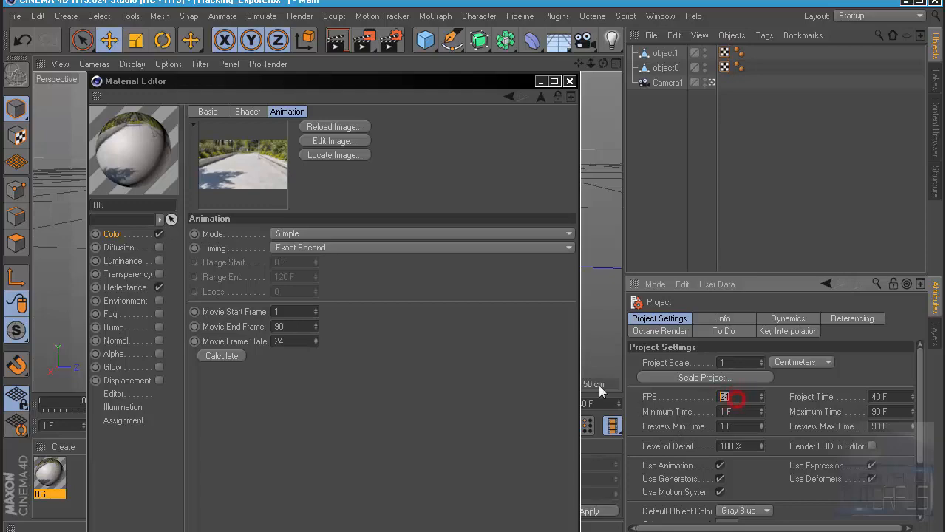
drag(389, 85, 516, 31)
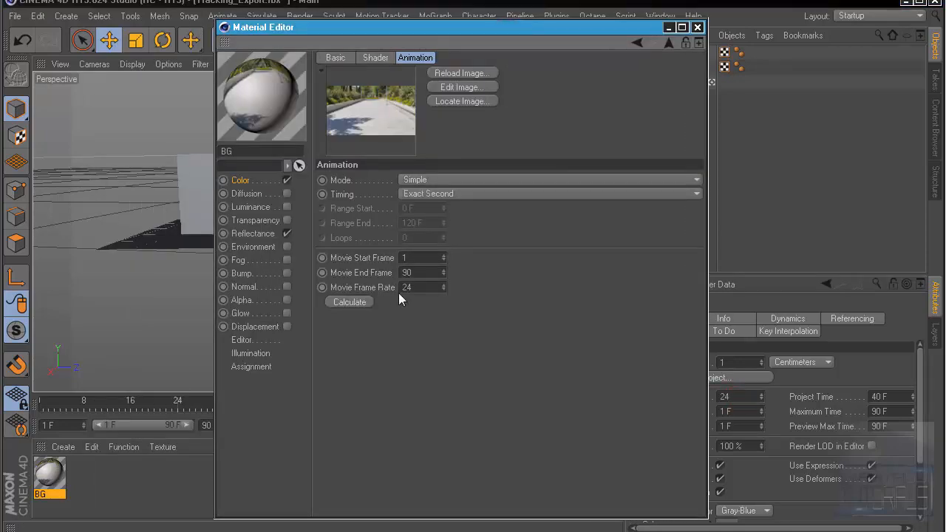
click(669, 28)
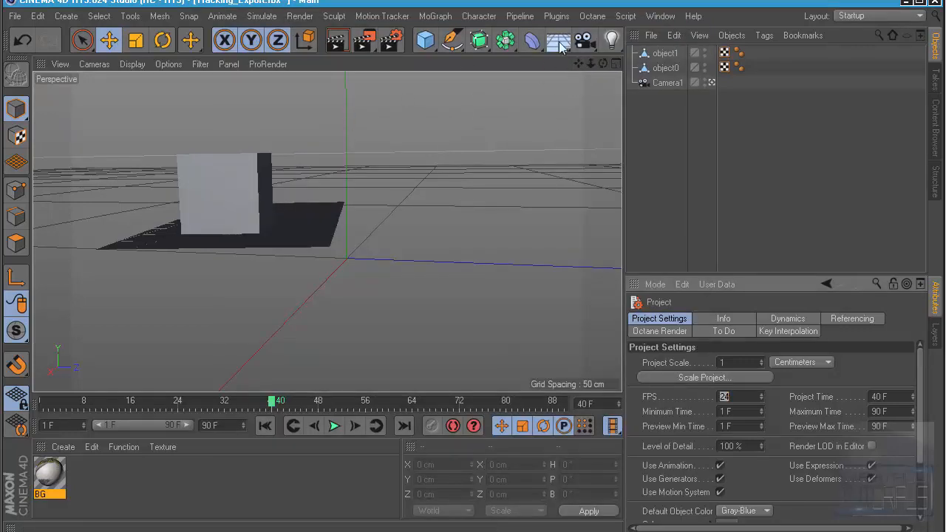
Add a Background object to the scene
click(563, 45)
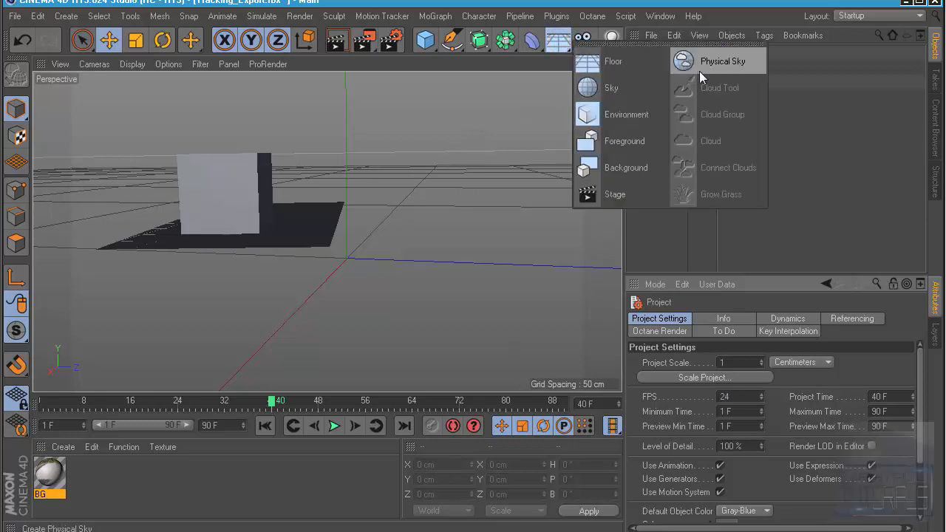
click(613, 167)
drag(49, 473, 497, 177)
drag(501, 175, 527, 159)
key(ctrl+z)
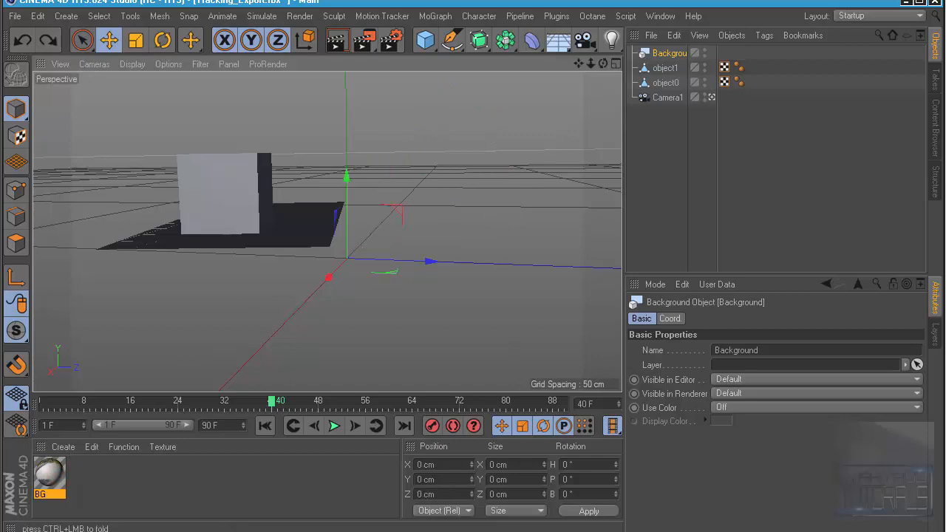
Apply the BG material to the Background object and play the animation to check the footage behind the tracked scene
drag(49, 481, 668, 54)
click(667, 152)
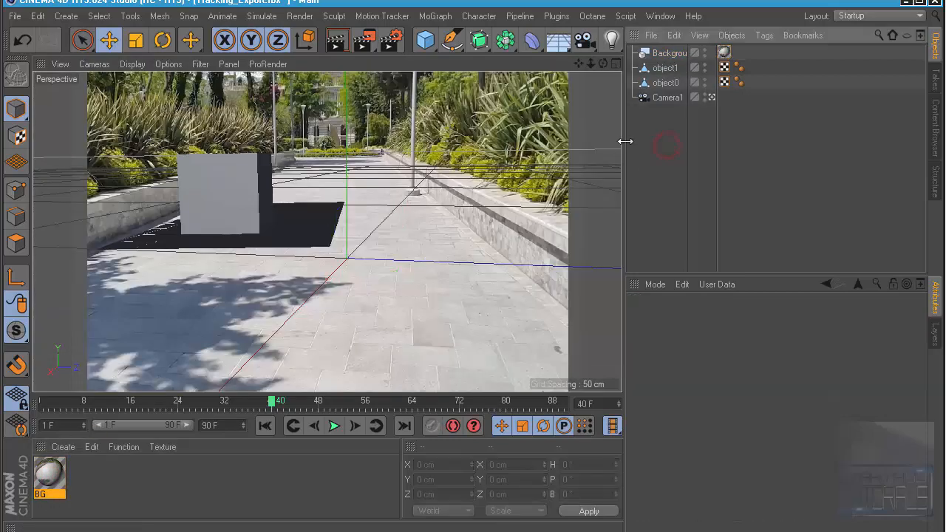
click(334, 426)
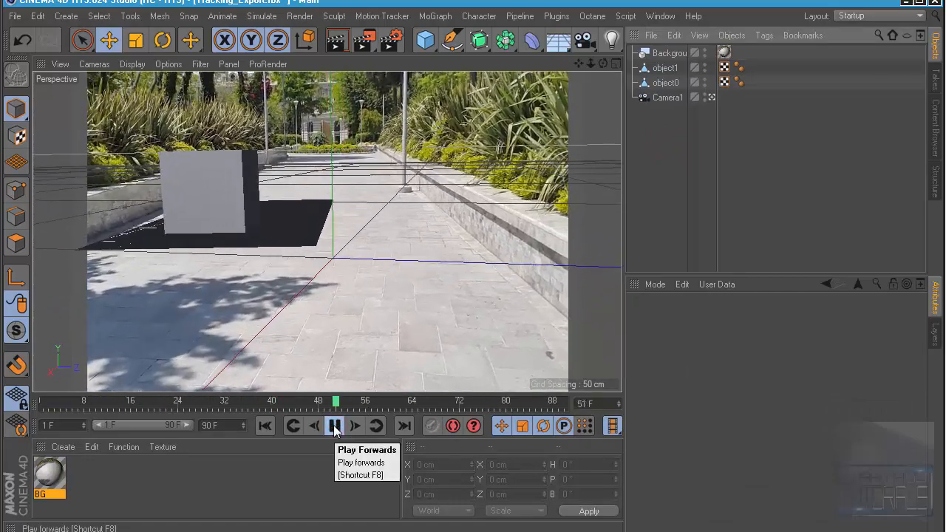
click(335, 427)
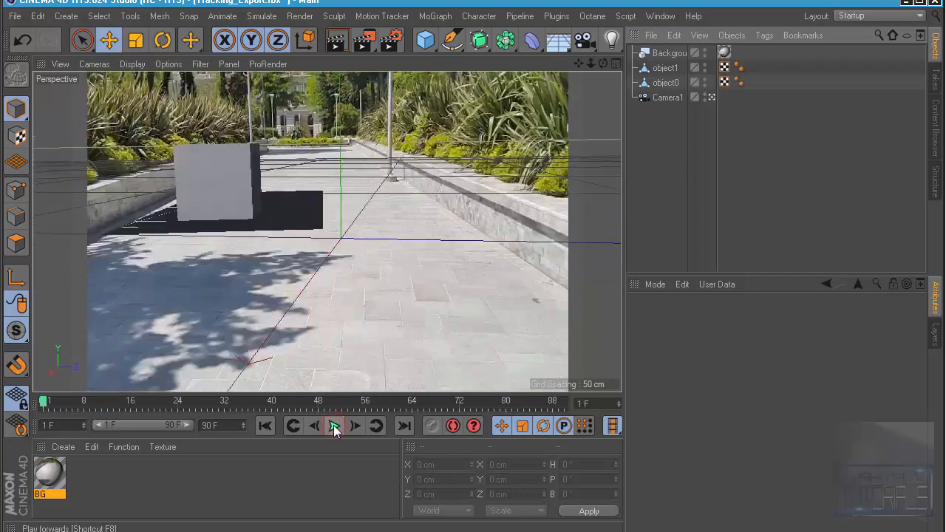
Open the BG material's color texture animation settings and set Timing to Range
click(50, 476)
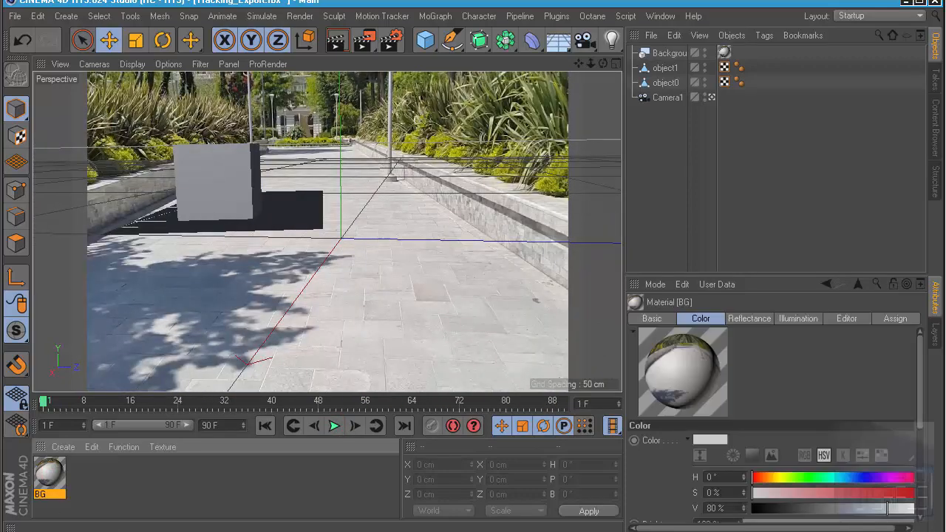
double_click(49, 476)
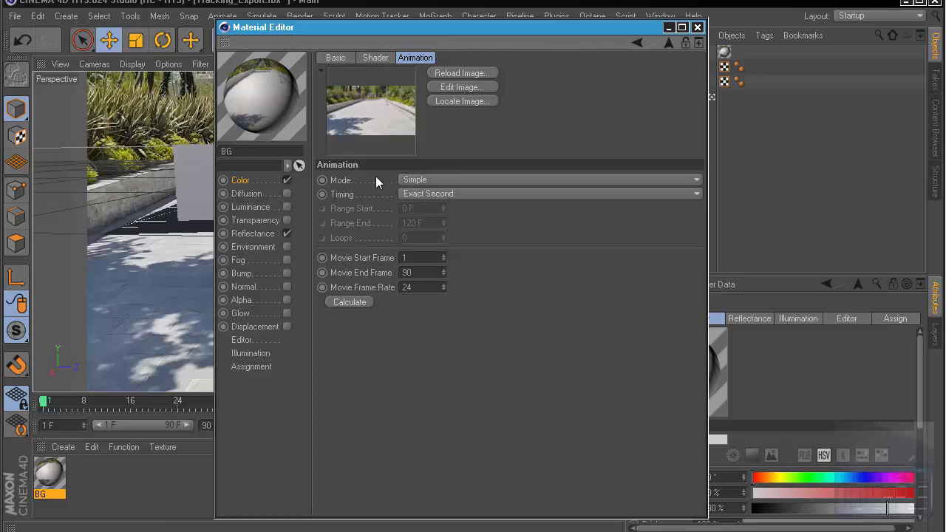
click(416, 195)
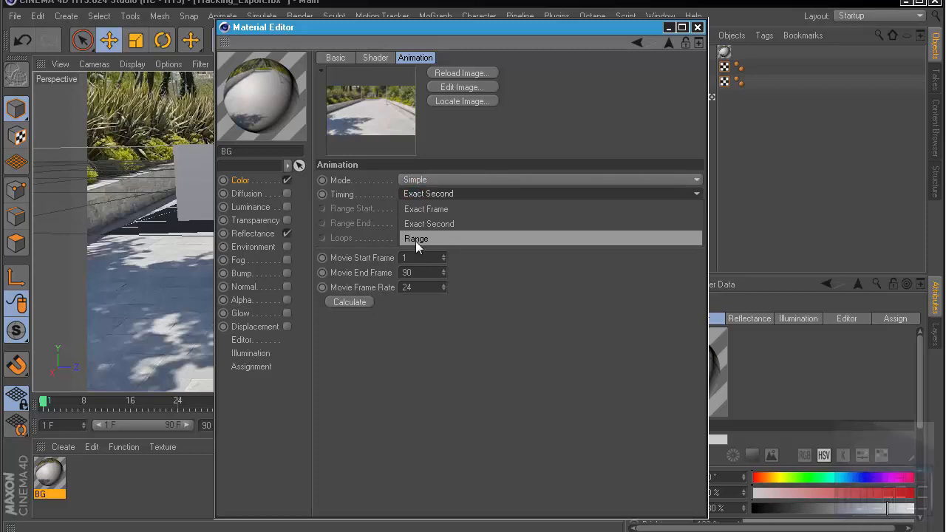
click(421, 239)
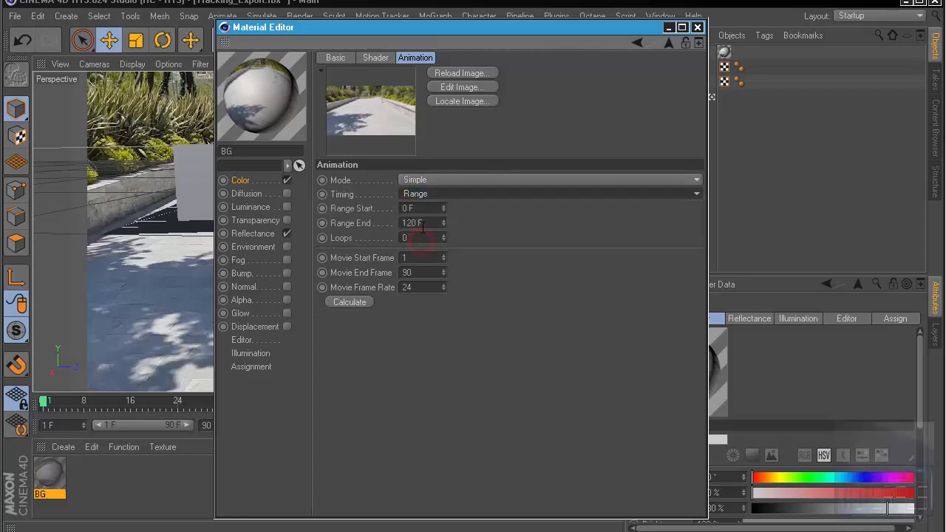
Check the frame rate and frame range in the render settings against the texture's range values
double_click(432, 223)
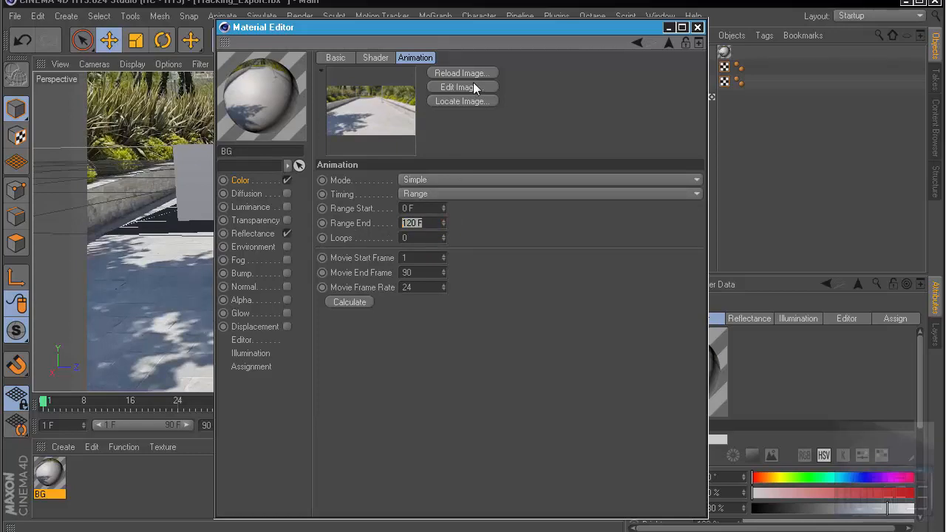
drag(479, 33, 604, 57)
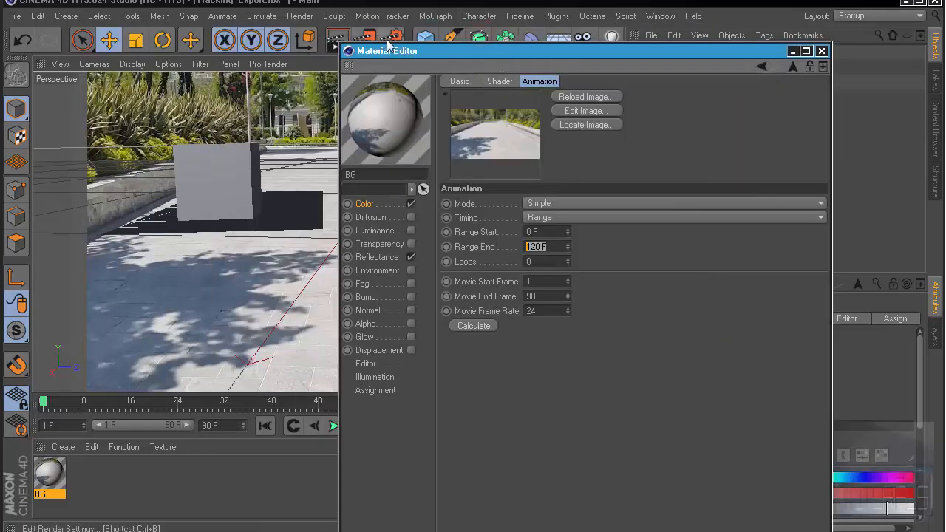
click(392, 39)
click(271, 162)
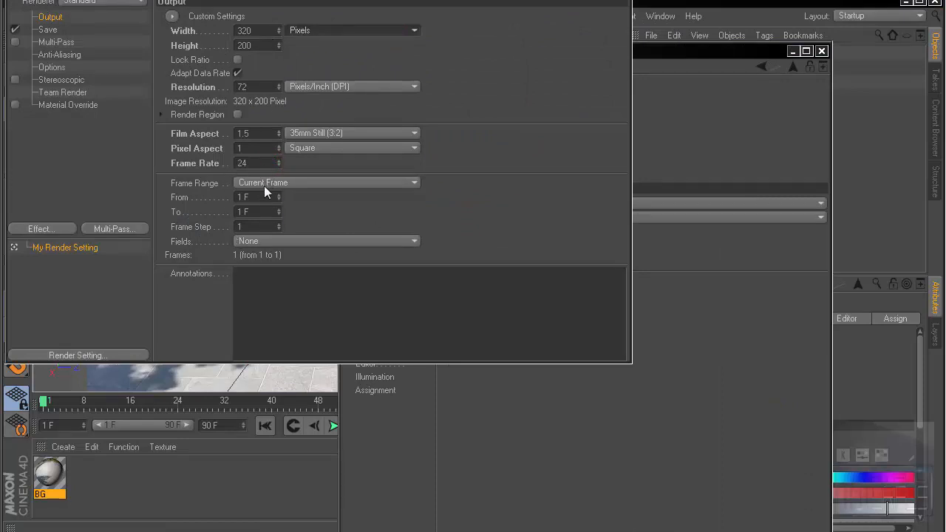
click(621, 0)
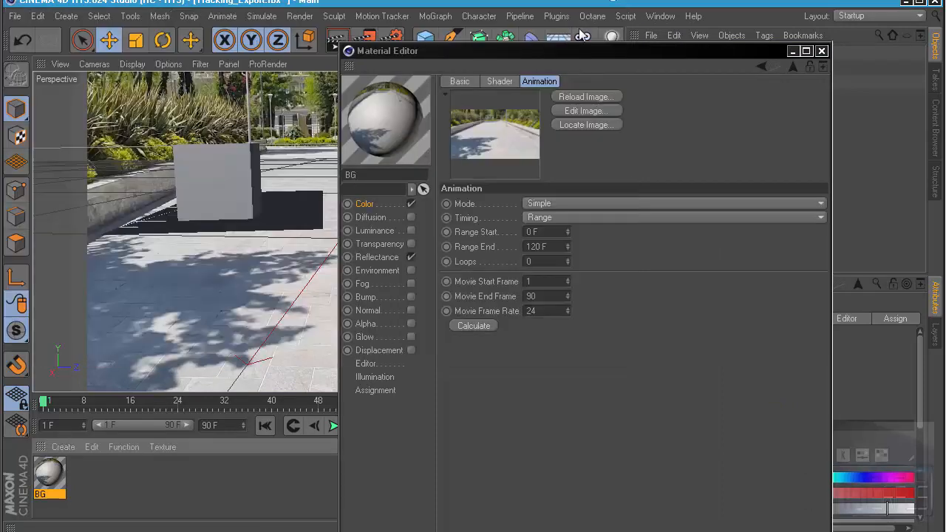
Check the timeline's last frame, set the texture's Range End to 90 F, and close the Material Editor
drag(547, 51, 702, 49)
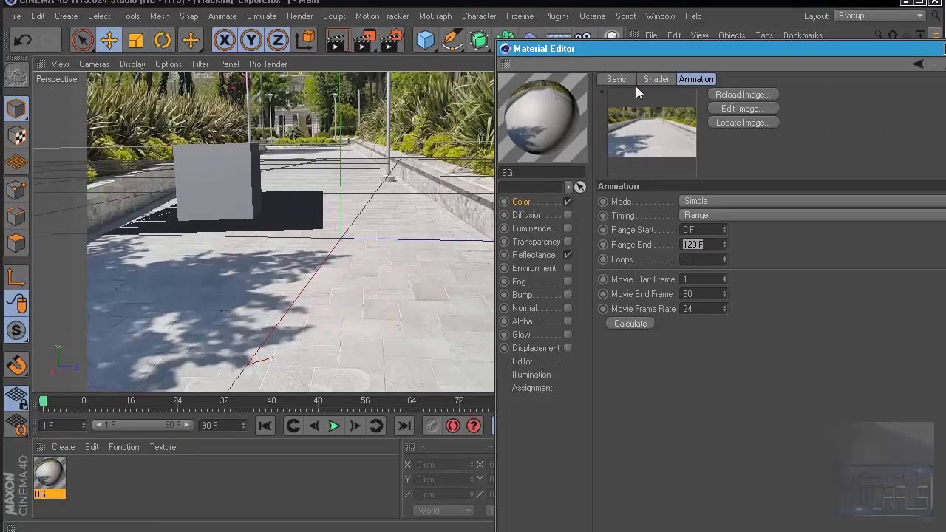
drag(645, 49, 178, 34)
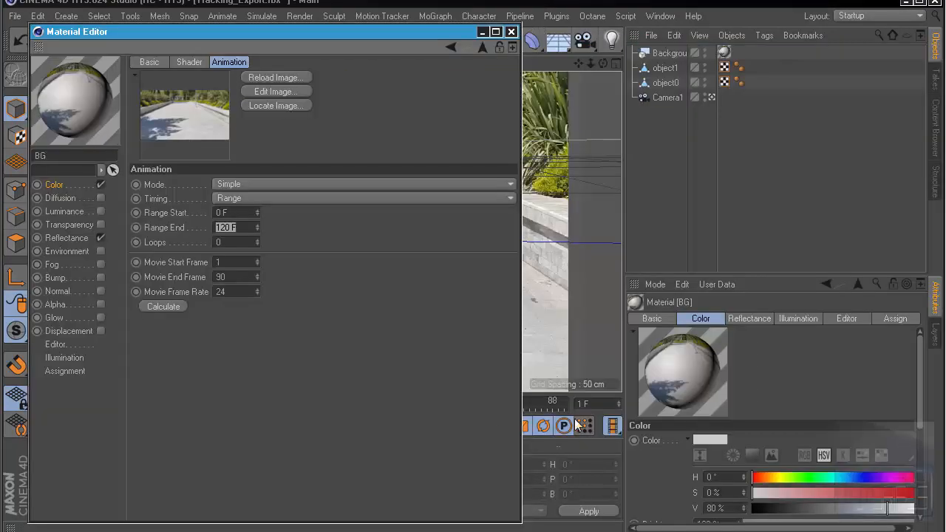
click(551, 411)
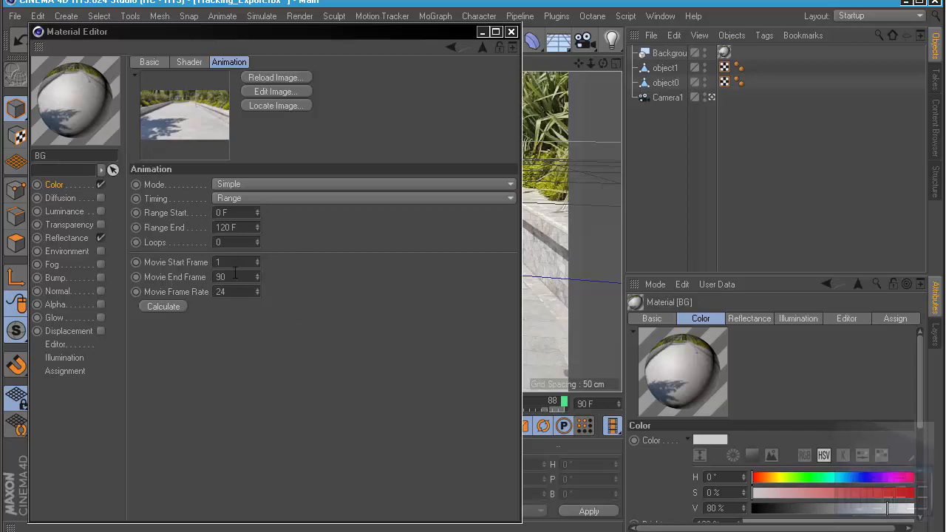
click(245, 228)
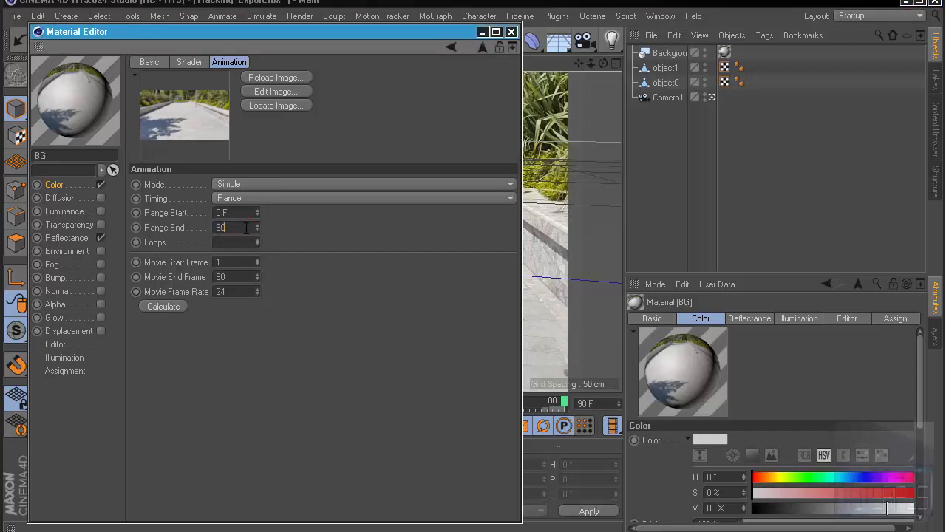
key(Return)
drag(309, 34, 393, 40)
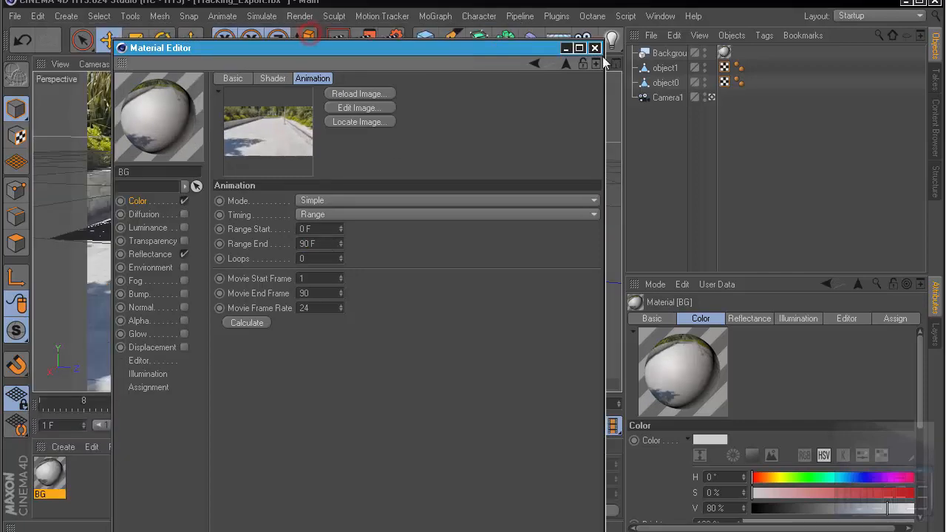
click(594, 34)
Play the animation to check that the background footage follows the camera track, and stop playback
click(336, 427)
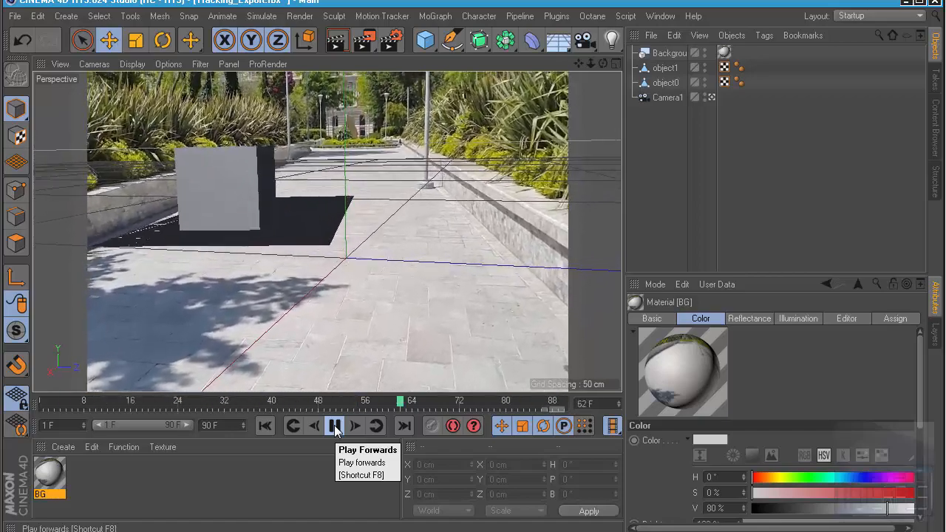
click(335, 426)
click(686, 153)
Leave the Camera1 view and view the tracked cube and floor plane from a free, raised viewpoint
click(712, 98)
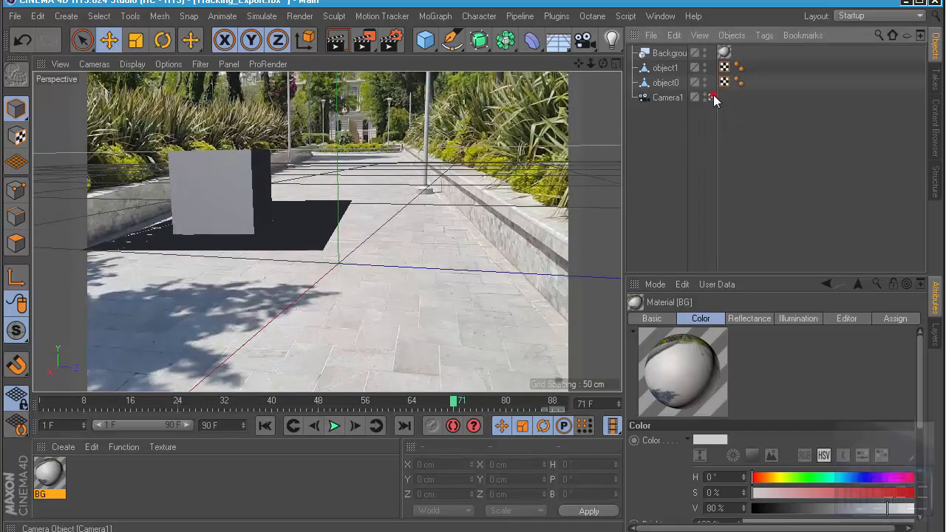
scroll(319, 275, down, 3)
alt+drag(302, 268, 196, 262)
mouse_move(196, 262)
alt+mouse_down()
mouse_move(424, 266)
mouse_move(291, 311)
mouse_move(345, 188)
mouse_move(324, 230)
mouse_move(326, 270)
mouse_move(443, 229)
mouse_move(324, 221)
mouse_move(293, 256)
alt+mouse_up()
mouse_move(443, 294)
alt+mouse_down()
mouse_move(392, 249)
mouse_move(323, 244)
mouse_move(346, 230)
mouse_move(343, 257)
mouse_move(290, 260)
mouse_move(278, 279)
mouse_move(285, 275)
alt+mouse_up()
Merge 3ds file.c4d from the Kendaraan-Armored Truck folder under 3D Files > Vehicle into the scene
click(651, 36)
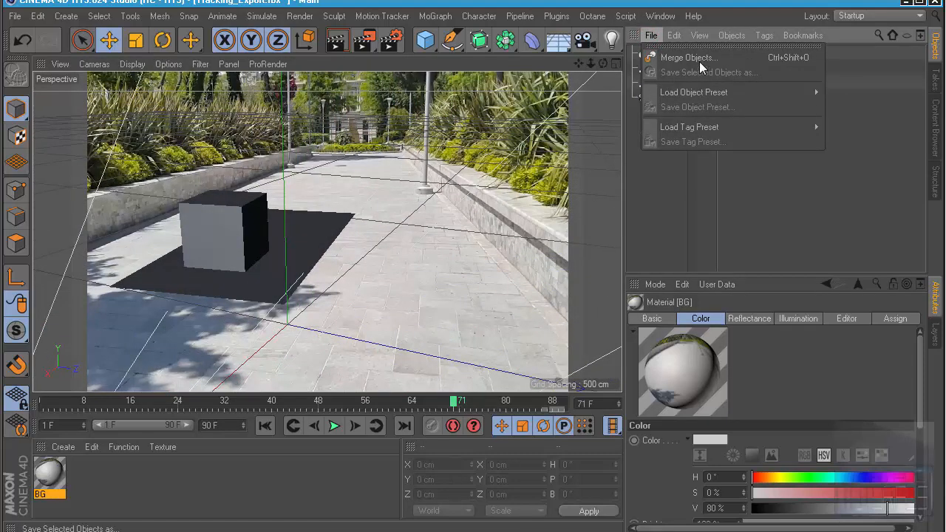
click(665, 57)
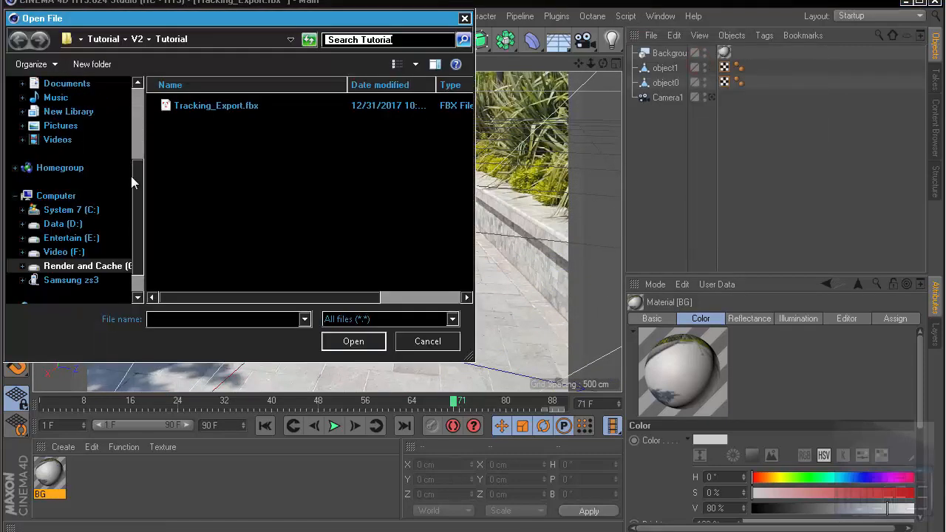
drag(140, 194, 146, 103)
click(81, 161)
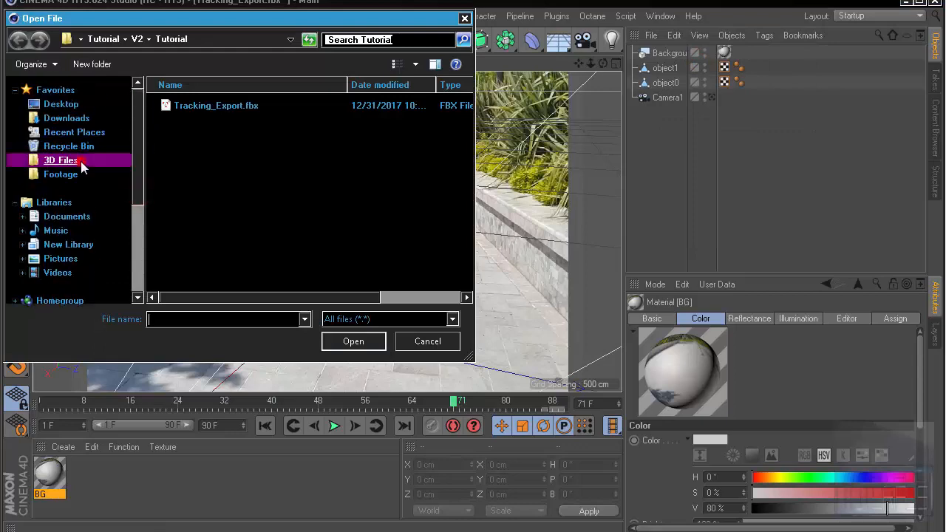
click(303, 231)
scroll(303, 222, down, 3)
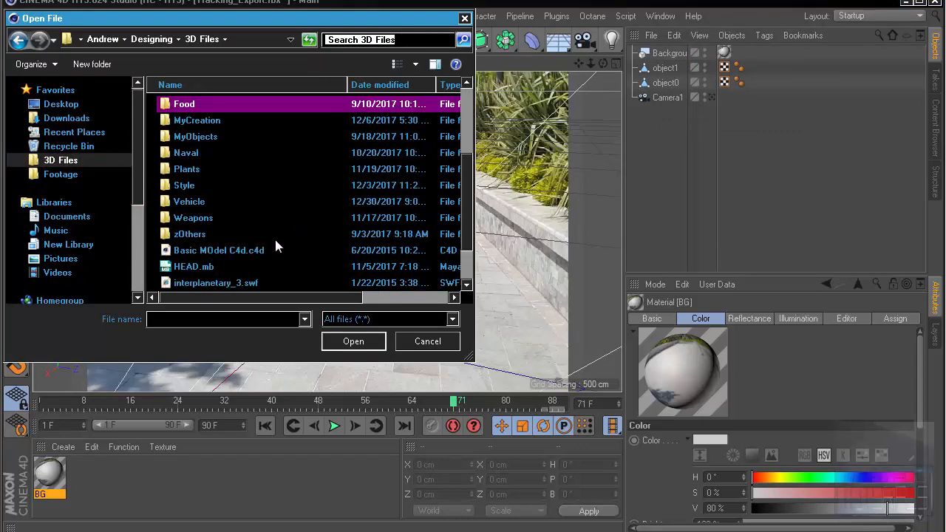
scroll(210, 203, up, 3)
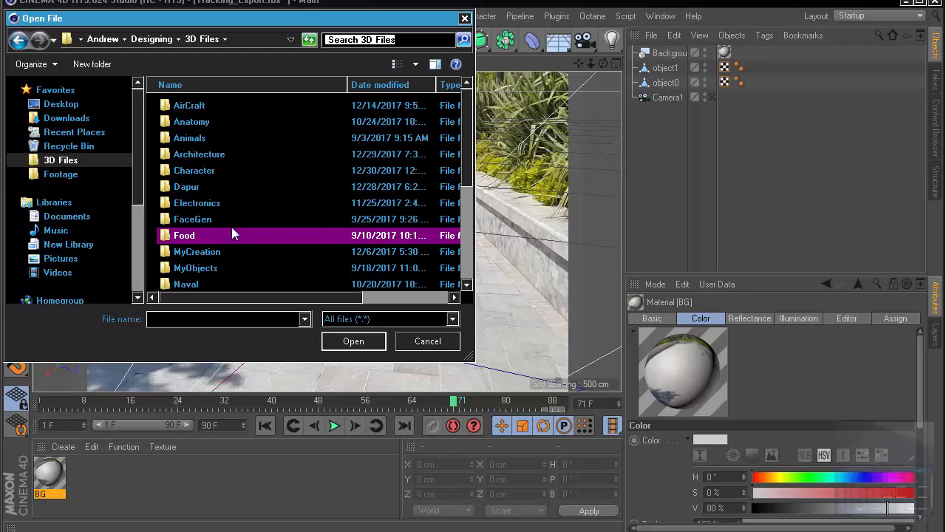
scroll(199, 214, down, 2)
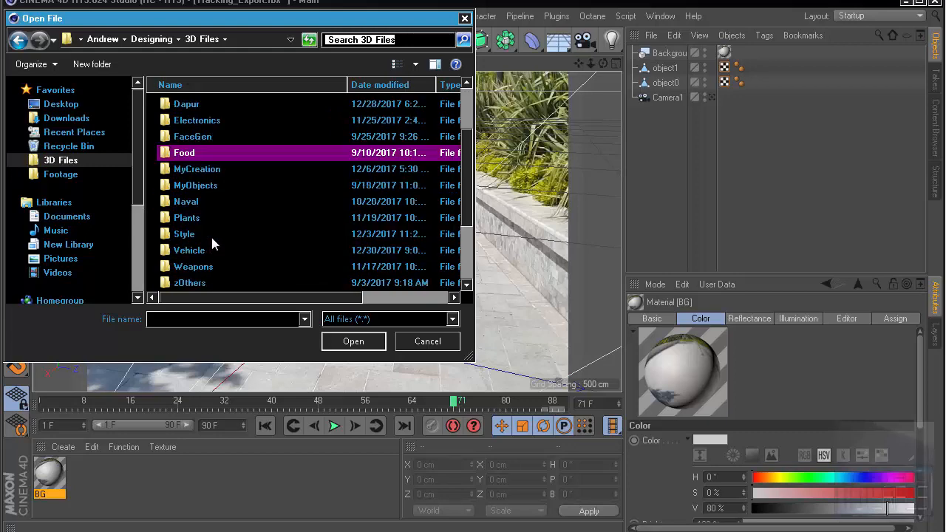
scroll(206, 262, down, 2)
double_click(190, 153)
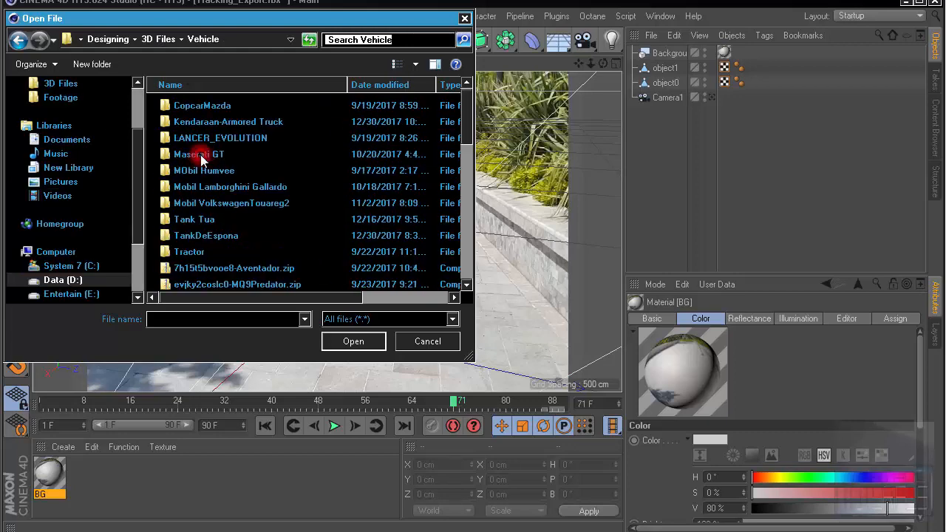
double_click(221, 123)
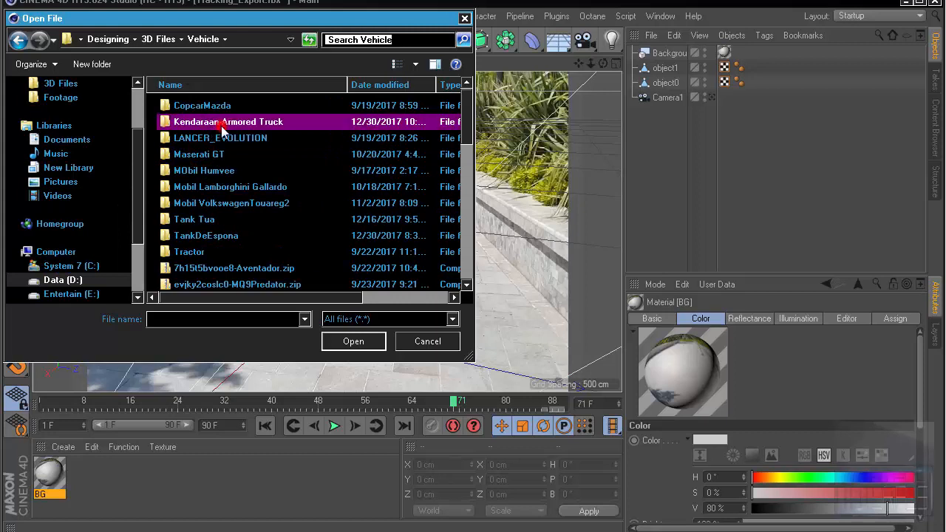
click(195, 154)
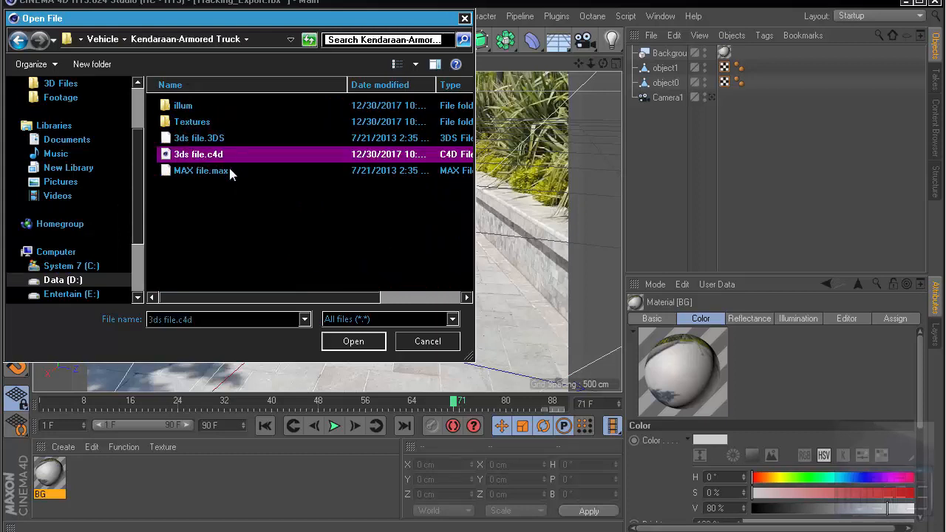
click(353, 343)
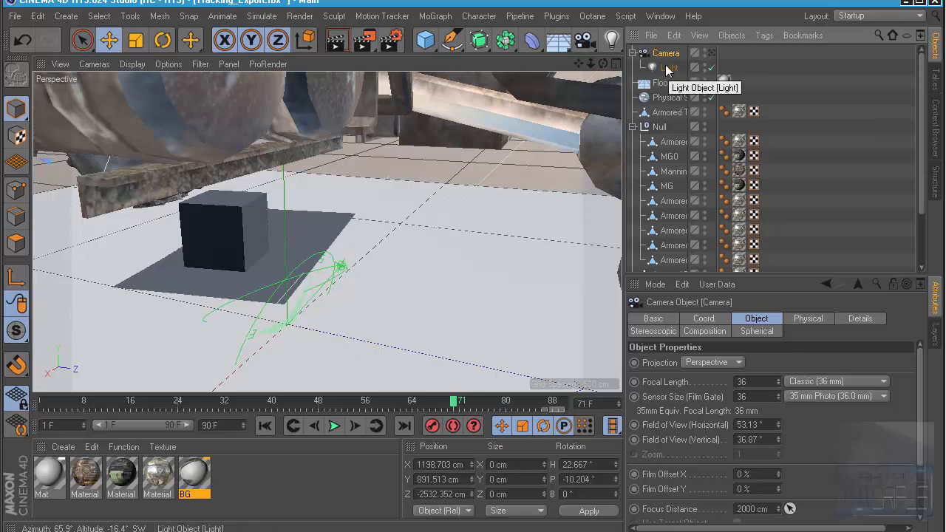
Collapse the imported null and delete the Camera with its light, the Floor and the Physical Sky that came with the truck
click(633, 126)
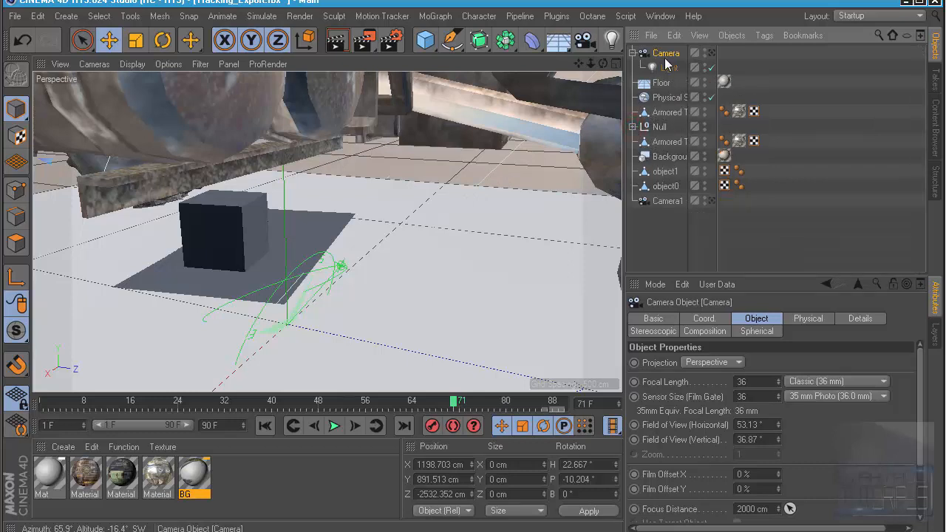
click(665, 61)
key(Delete)
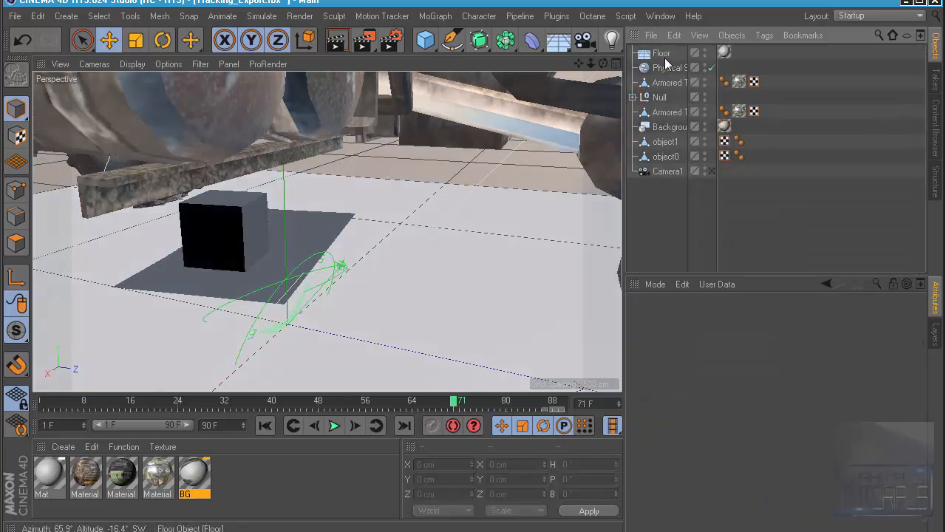
click(666, 57)
key(Delete)
click(665, 56)
key(Delete)
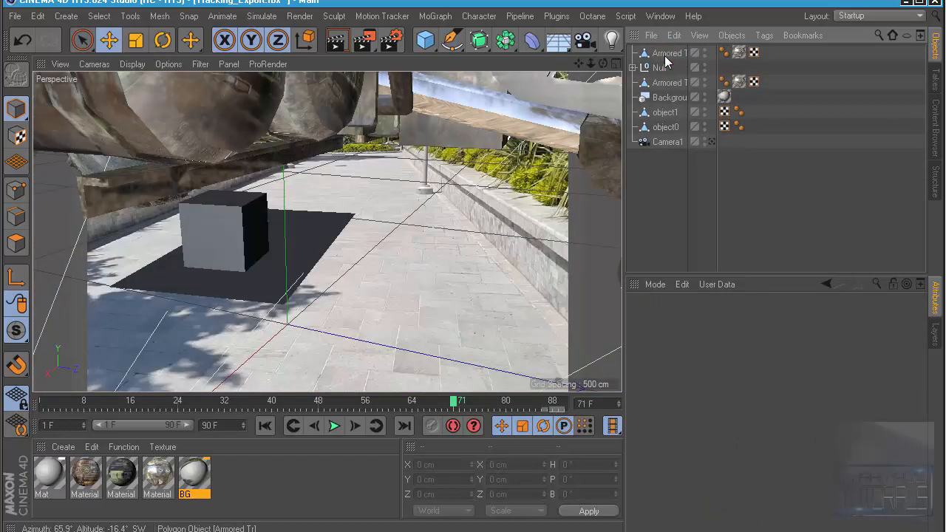
Group the two Armored truck meshes and the Null under a new null and name it TRUCK
click(665, 55)
shift+click(668, 83)
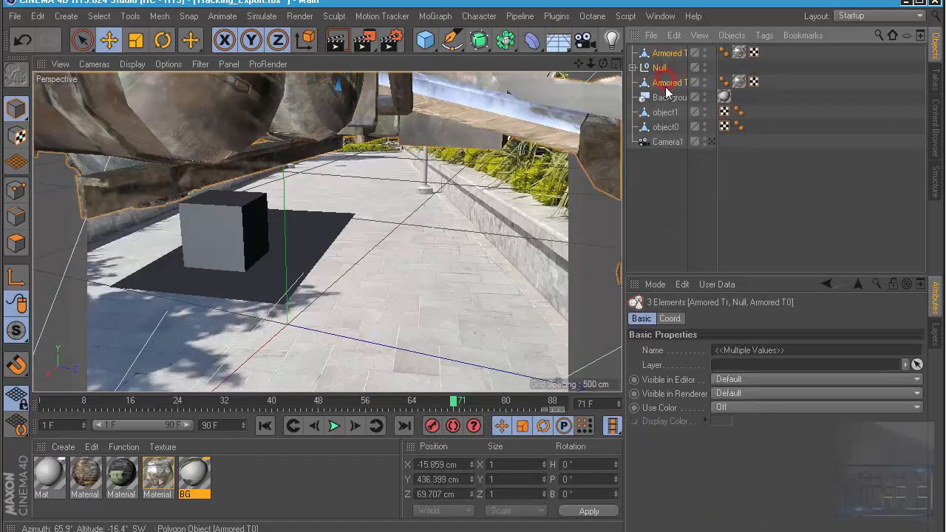
right_click(674, 83)
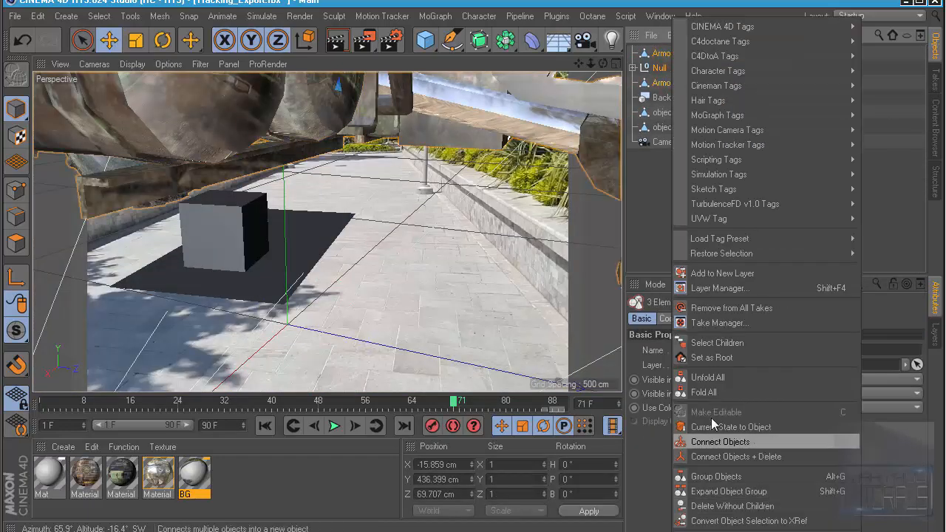
click(728, 481)
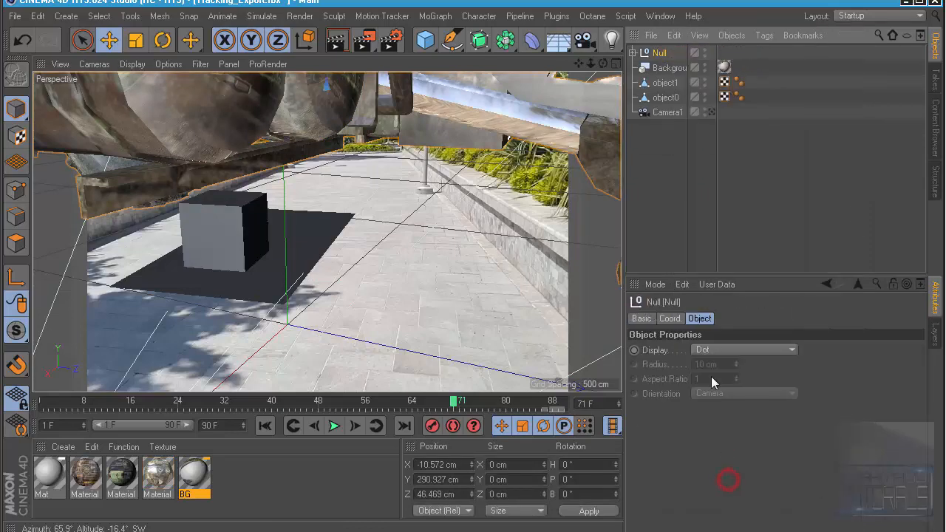
double_click(662, 54)
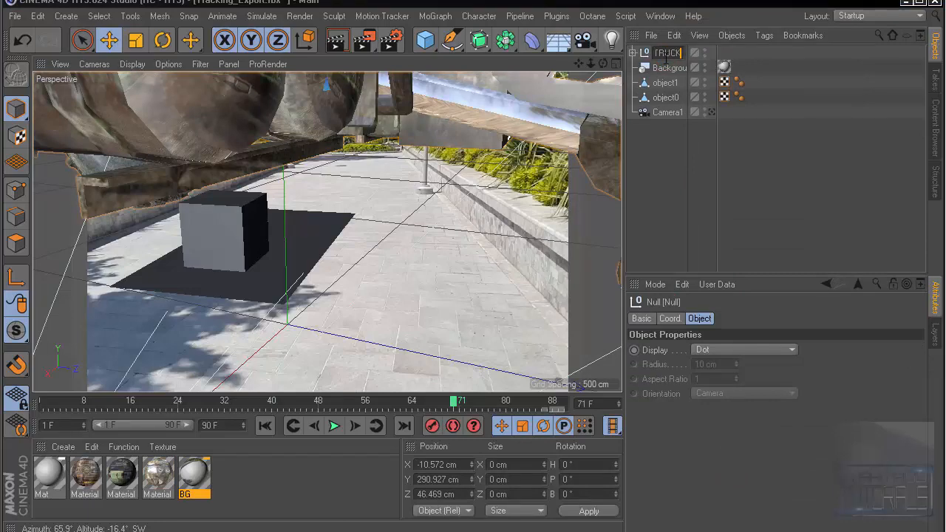
key(Return)
Scale the TRUCK group down uniformly until the vehicle is small enough to fit on the tracked floor plane
alt+right_drag(494, 193, 423, 223)
click(137, 40)
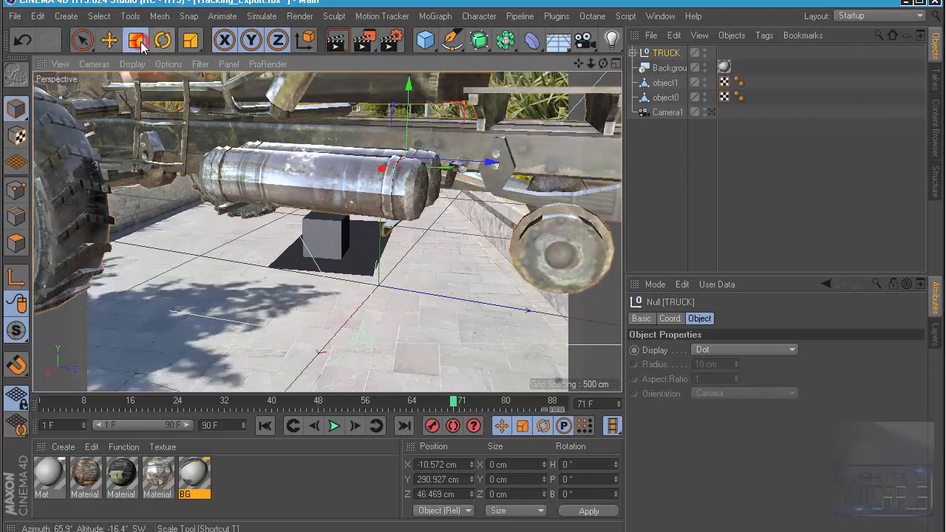
drag(422, 161, 183, 207)
drag(484, 133, 385, 178)
Move the truck down onto the tracked floor plane beside the cube, at about X -197, Y 58.6, Z -140 cm
alt+right_drag(390, 176, 441, 190)
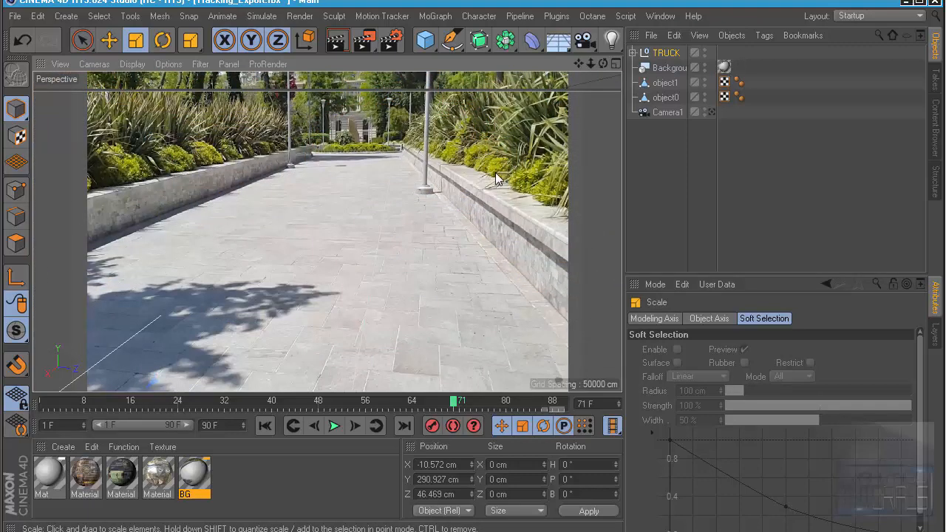
scroll(497, 180, up, 10)
scroll(489, 204, up, 4)
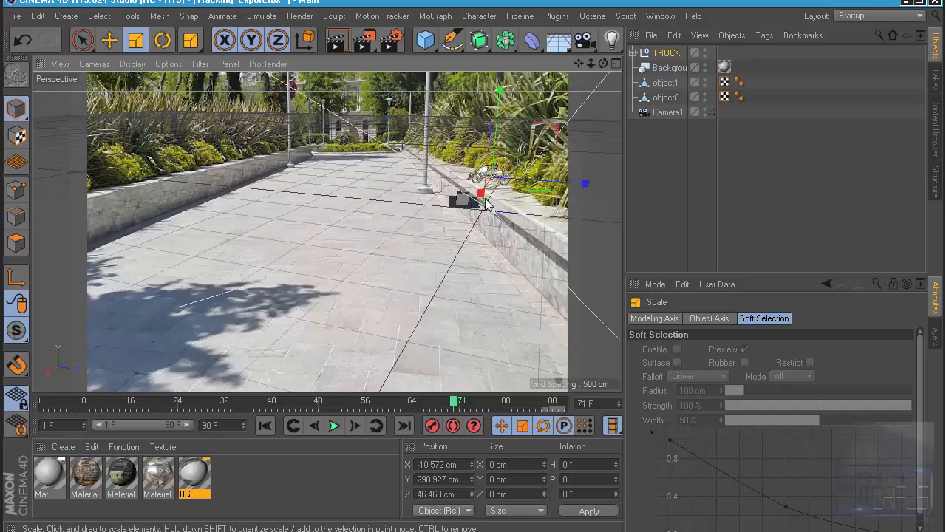
scroll(486, 205, up, 6)
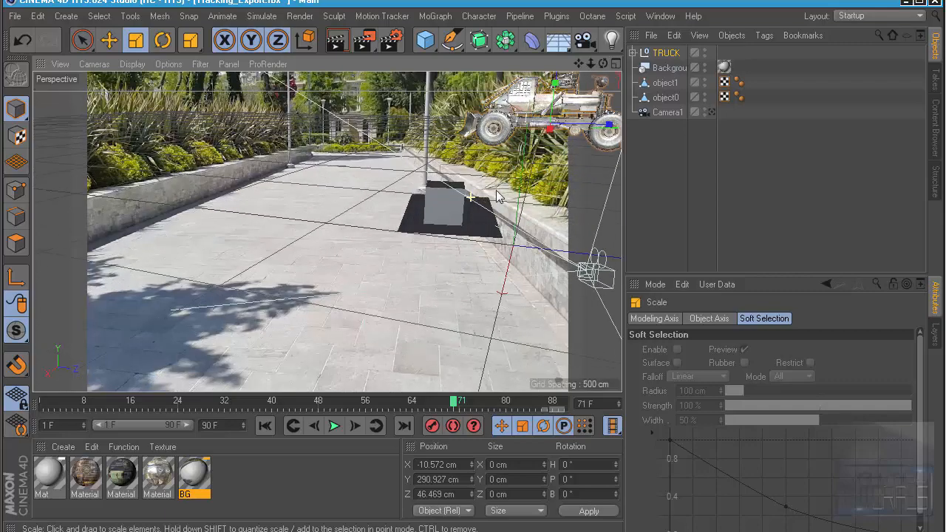
click(109, 40)
drag(444, 231, 403, 321)
alt+drag(515, 220, 304, 290)
drag(202, 321, 296, 316)
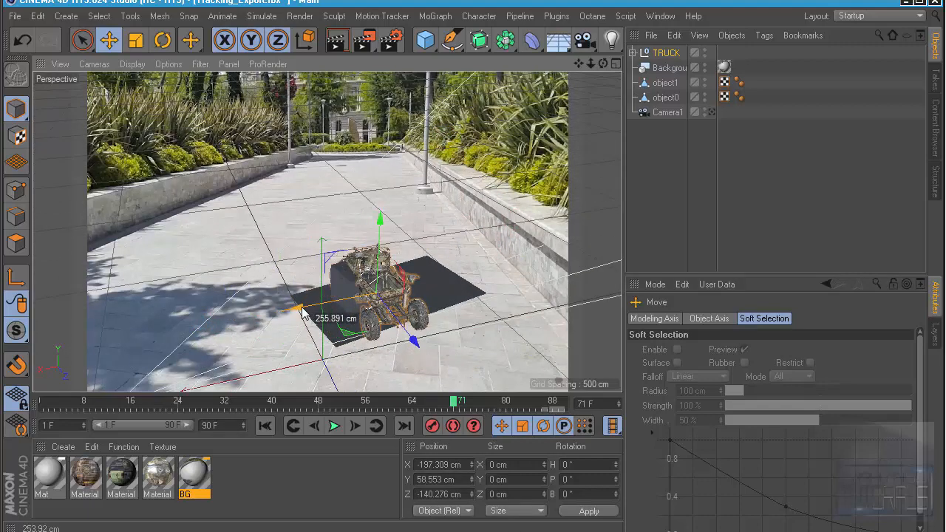
Rotate the truck's heading to about 97.5° so that its front plow faces along the path
alt+right_drag(305, 317, 391, 338)
alt+middle_drag(356, 313, 305, 297)
alt+right_drag(305, 297, 319, 278)
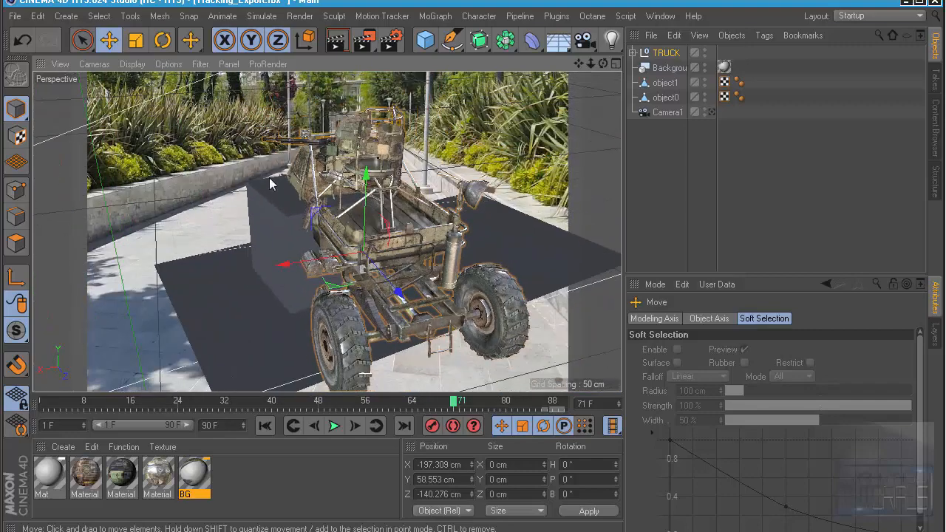
click(163, 41)
drag(349, 283, 424, 270)
alt+drag(350, 257, 449, 262)
Reposition the truck over the floor plane and lower it, to about X -245.6, Y 47.9, Z -198.6 cm
key(e)
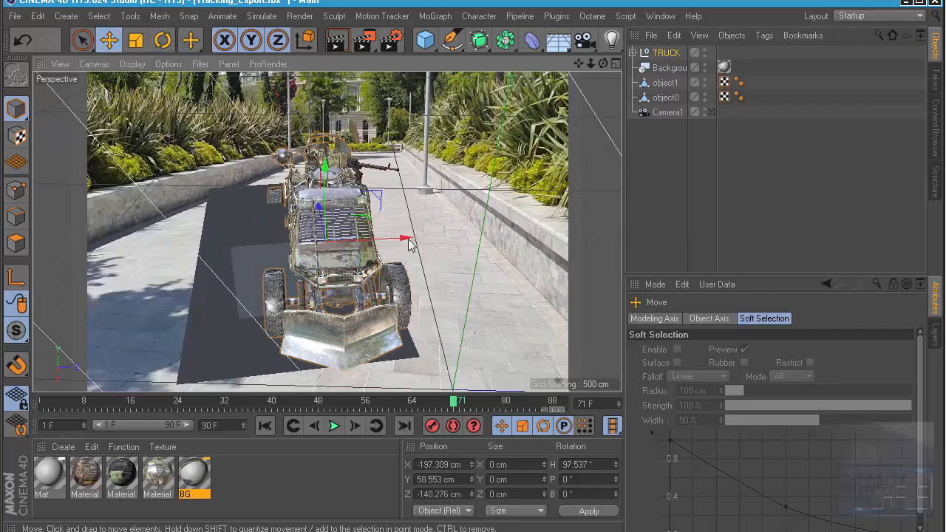
drag(408, 239, 341, 267)
alt+right_drag(341, 268, 448, 270)
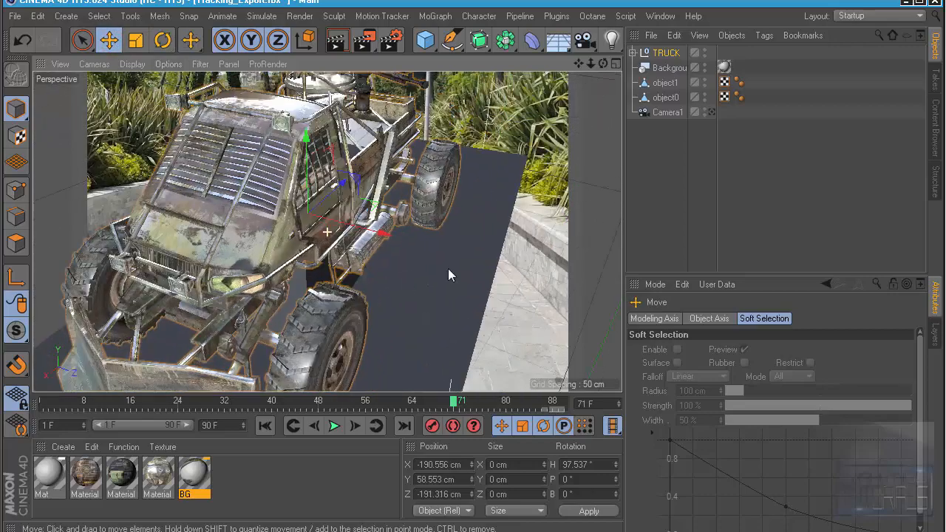
alt+drag(449, 269, 330, 313)
alt+middle_drag(330, 314, 355, 405)
drag(390, 244, 450, 230)
alt+drag(446, 279, 405, 156)
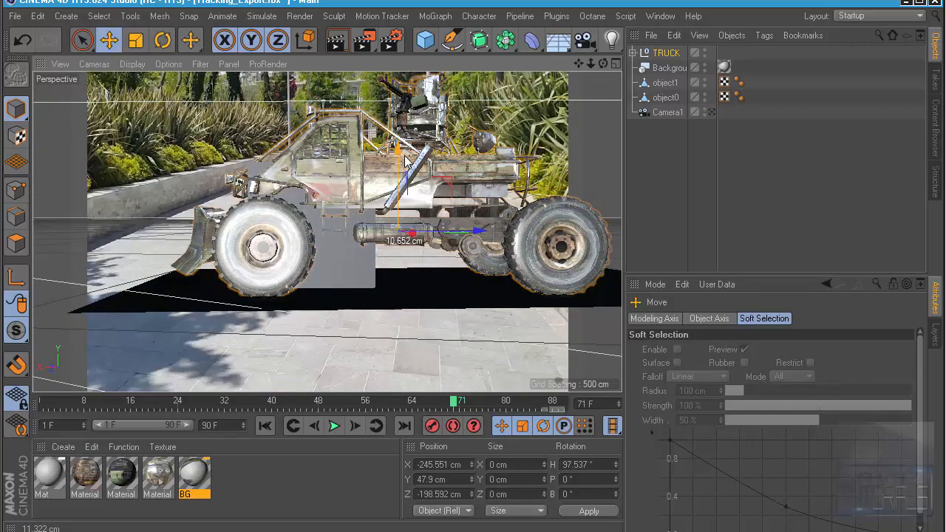
Examine from several low angles how the truck's wheels meet the floor plane
alt+drag(285, 273, 475, 289)
alt+drag(306, 313, 394, 263)
alt+right_drag(394, 262, 321, 261)
alt+drag(320, 262, 428, 268)
alt+right_drag(255, 240, 326, 232)
alt+drag(327, 232, 468, 304)
alt+right_drag(469, 304, 379, 280)
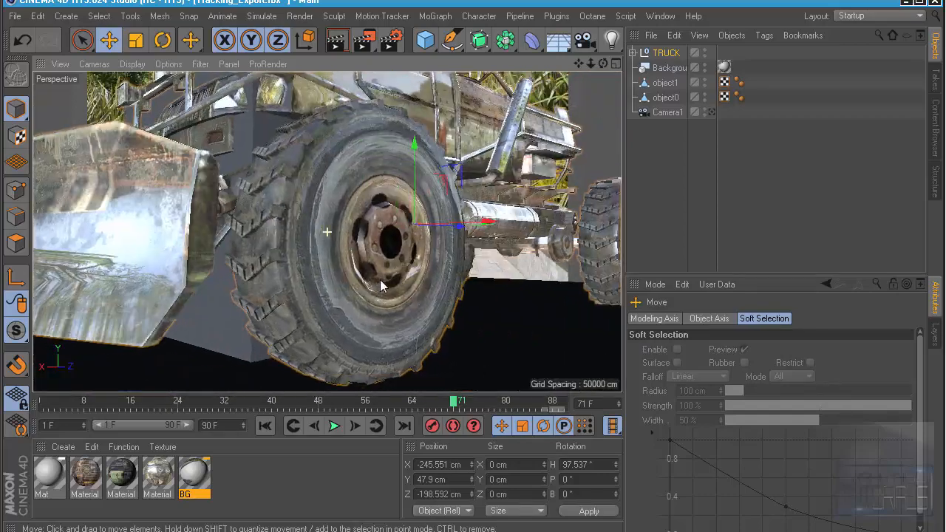
alt+middle_drag(380, 280, 322, 232)
scroll(321, 234, down, 3)
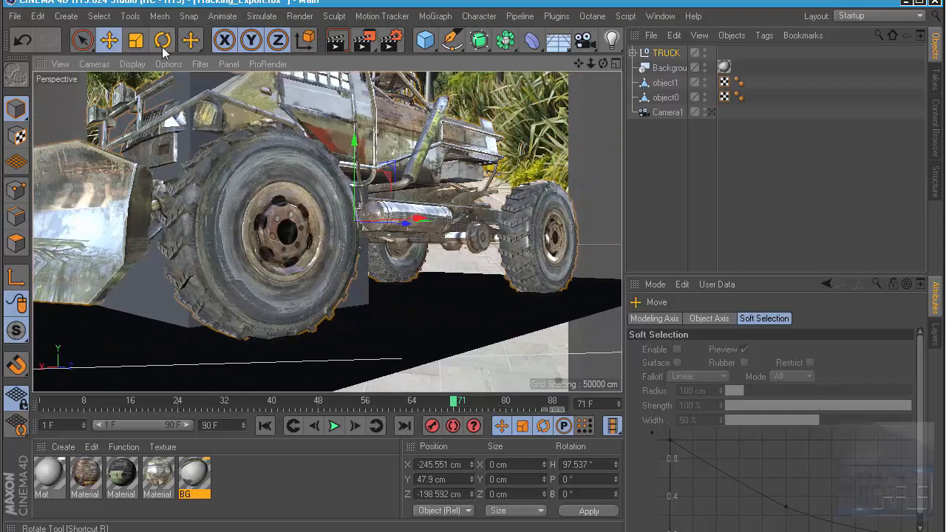
Tilt the truck very slightly to a bank of about 0.08° and inspect its wheels from the front
click(162, 42)
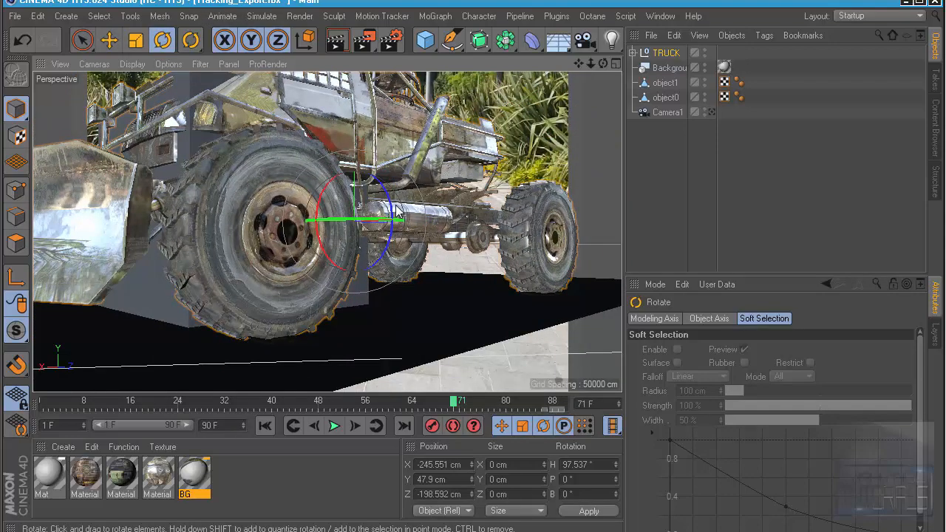
drag(396, 205, 390, 211)
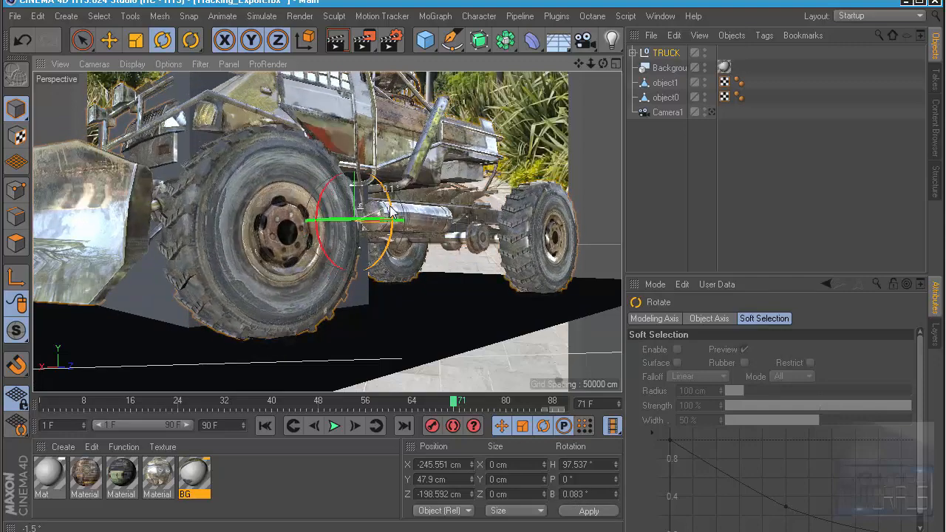
alt+drag(545, 269, 581, 271)
alt+drag(327, 232, 279, 274)
alt+right_drag(278, 274, 369, 244)
alt+drag(370, 244, 351, 237)
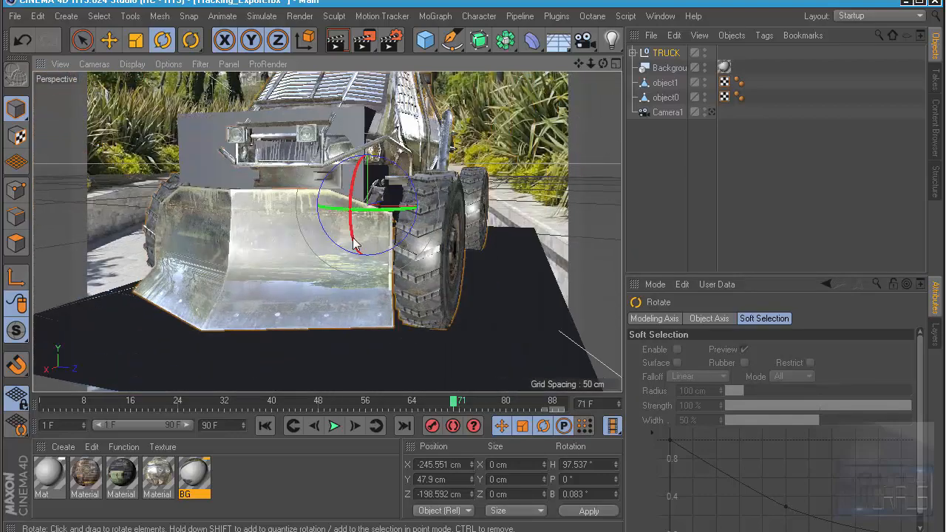
Look through Camera1 with the object1 cube hidden, and play the animation to check the truck against the footage
click(711, 113)
click(698, 84)
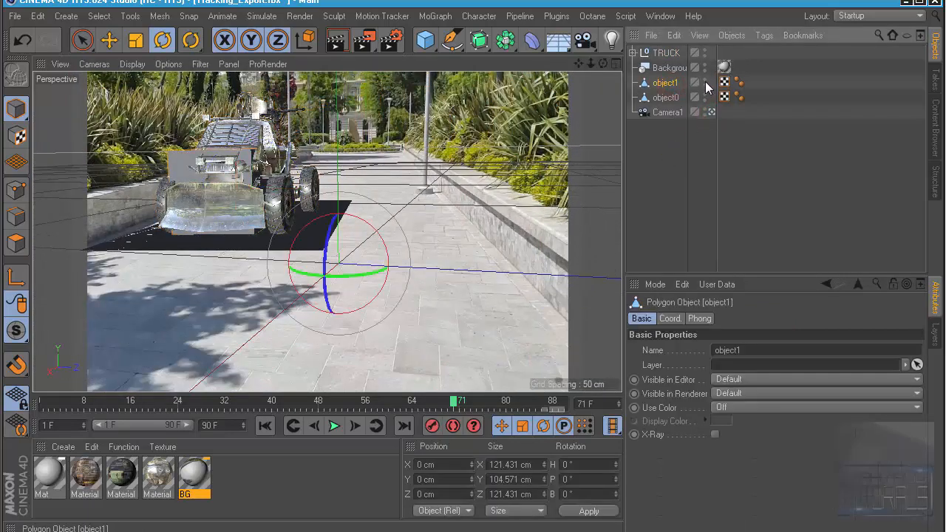
click(705, 81)
click(713, 183)
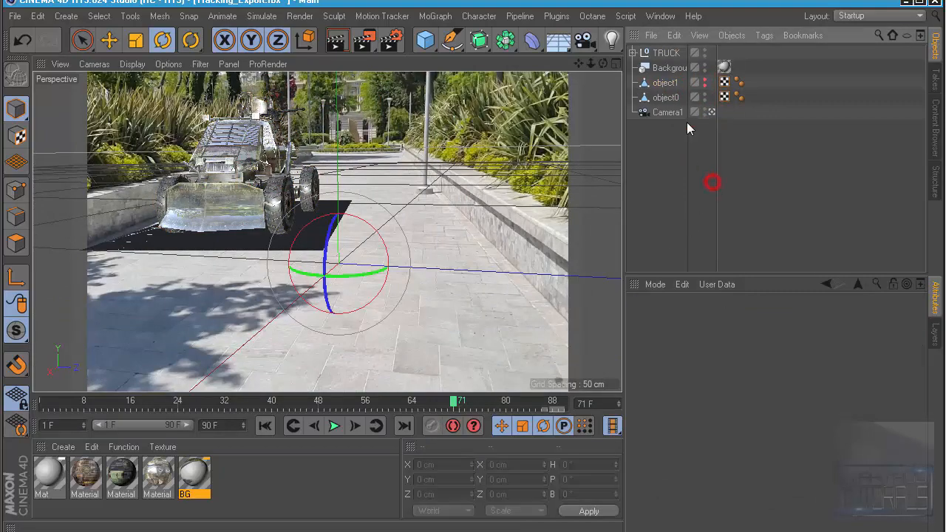
click(334, 429)
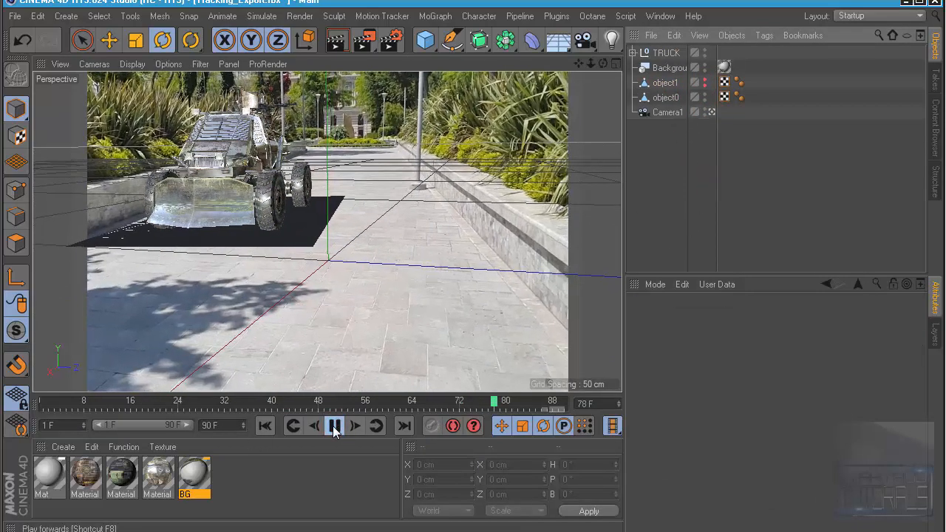
click(333, 429)
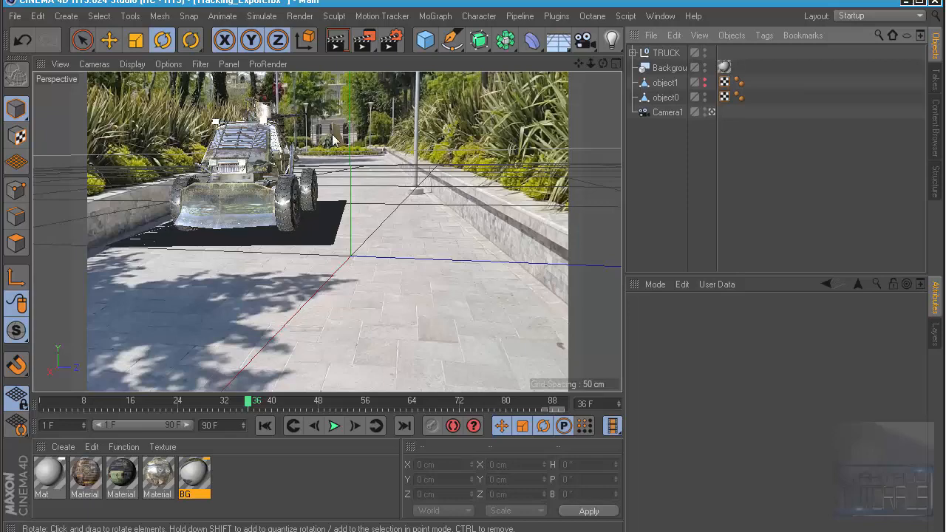
Scale the TRUCK group up slightly and uniformly while looking through Camera1
click(664, 53)
click(130, 44)
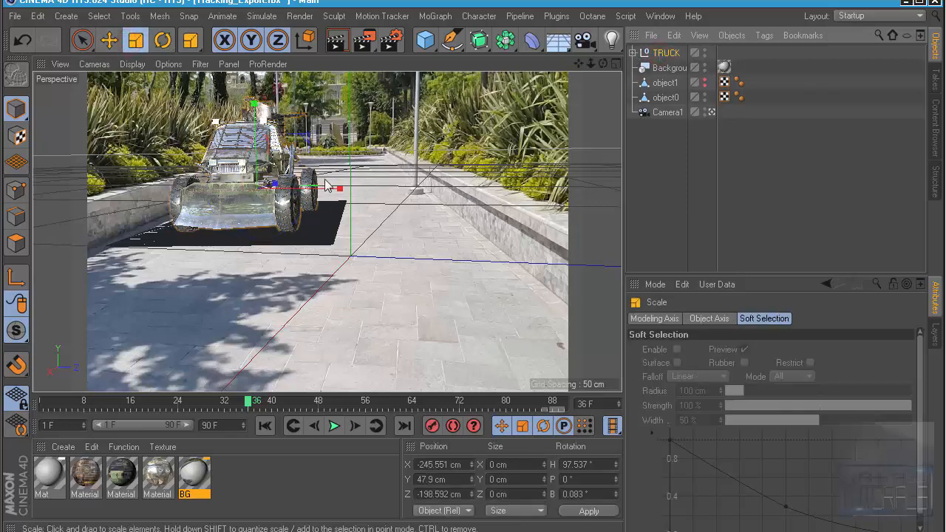
drag(322, 139, 366, 120)
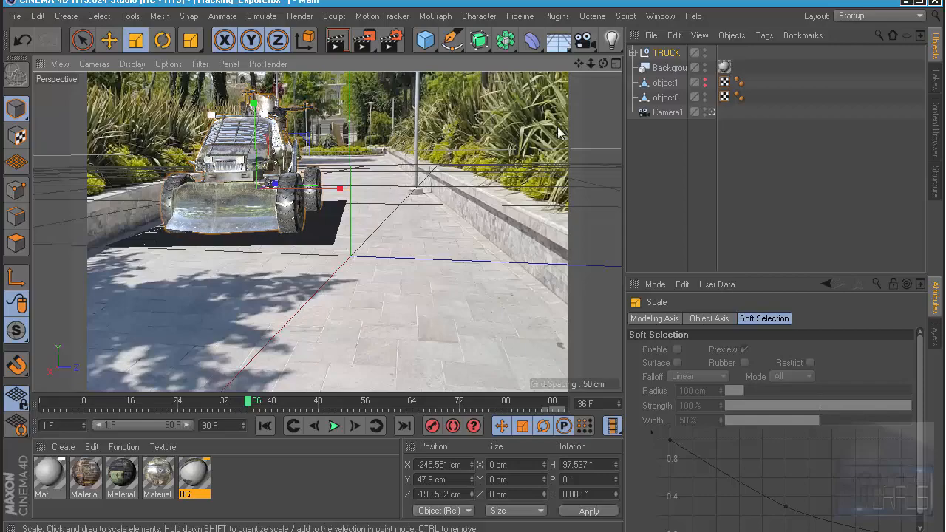
Raise the truck to a height of about 51.4 cm in the free view and check it through Camera1
click(712, 113)
alt+drag(329, 212, 310, 281)
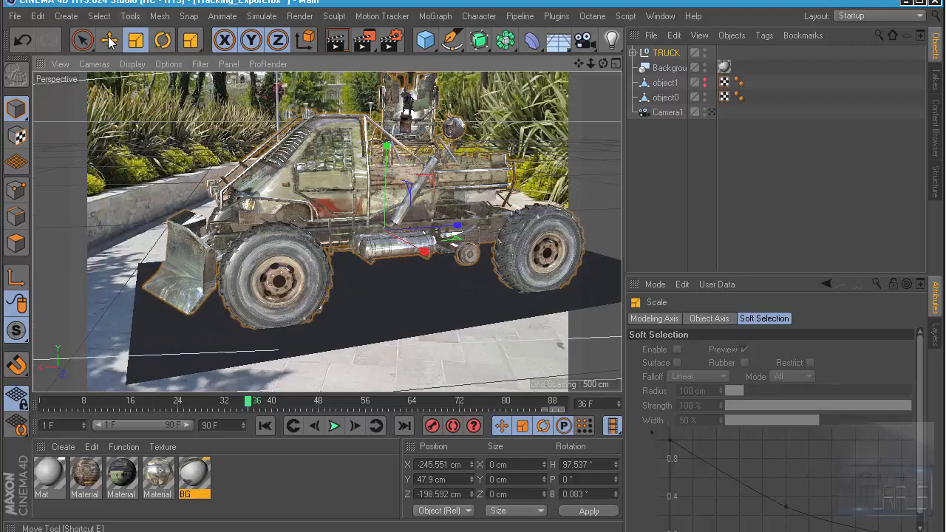
click(108, 41)
drag(386, 156, 387, 152)
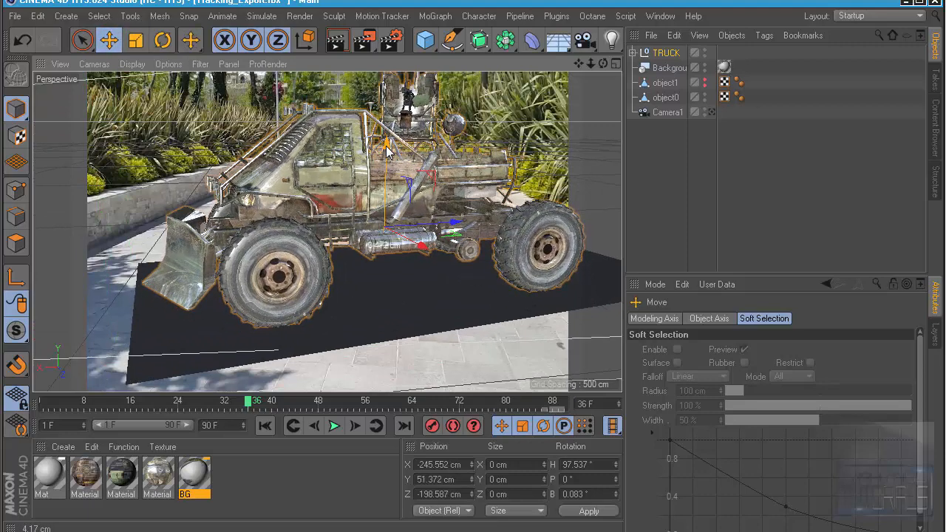
click(710, 108)
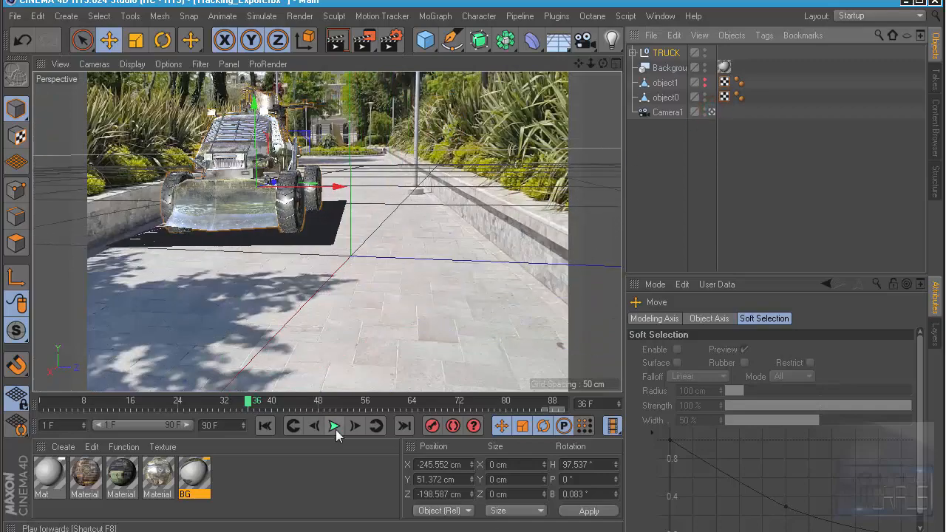
Enlarge the truck uniformly a little more in the free view and check its size through Camera1
click(712, 111)
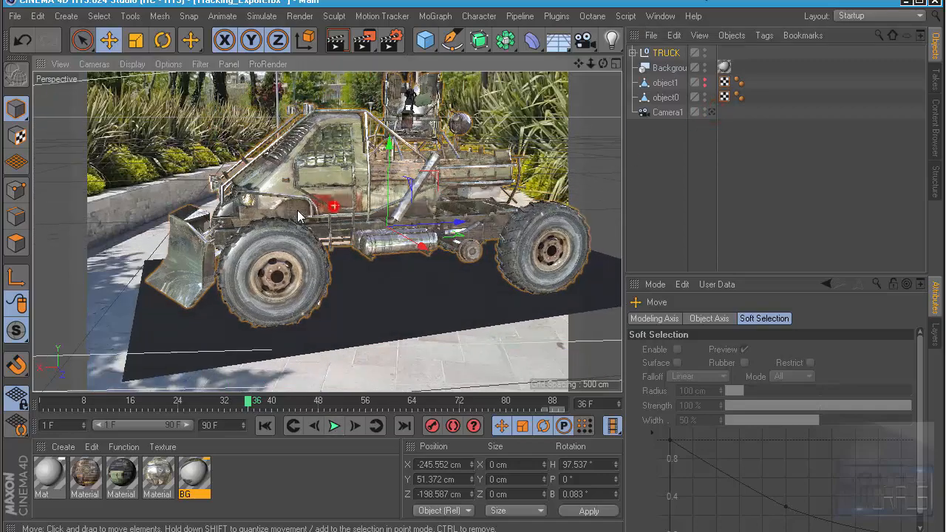
scroll(298, 207, up, 5)
alt+drag(297, 208, 365, 193)
scroll(367, 195, down, 5)
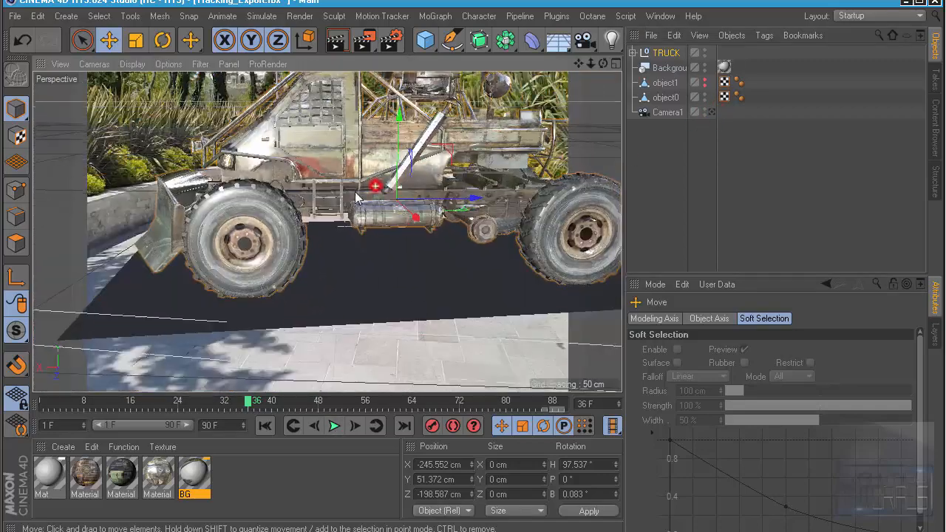
click(133, 40)
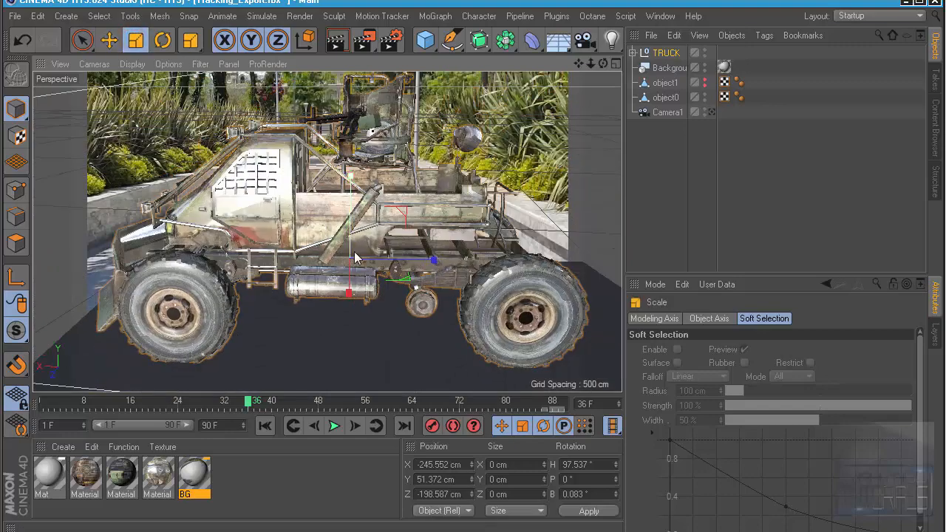
drag(352, 252, 351, 242)
key(ctrl+z)
drag(386, 214, 431, 207)
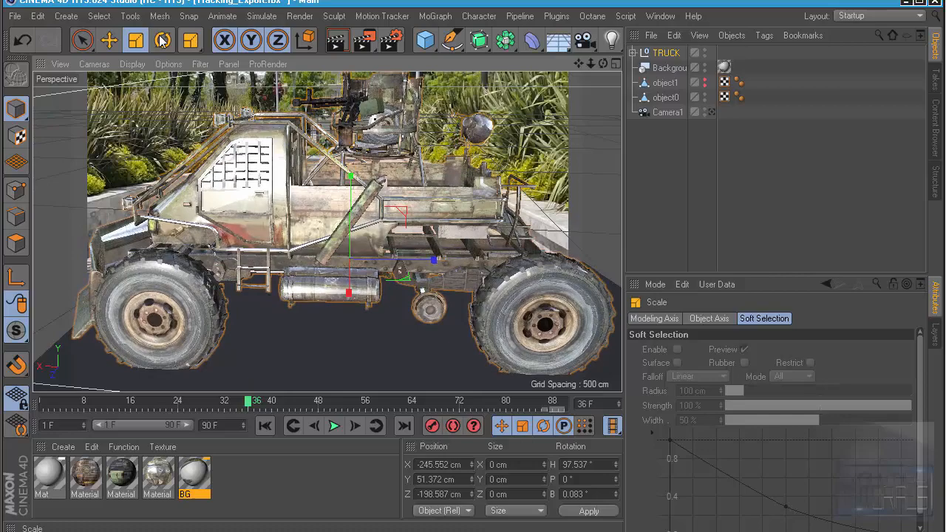
click(710, 112)
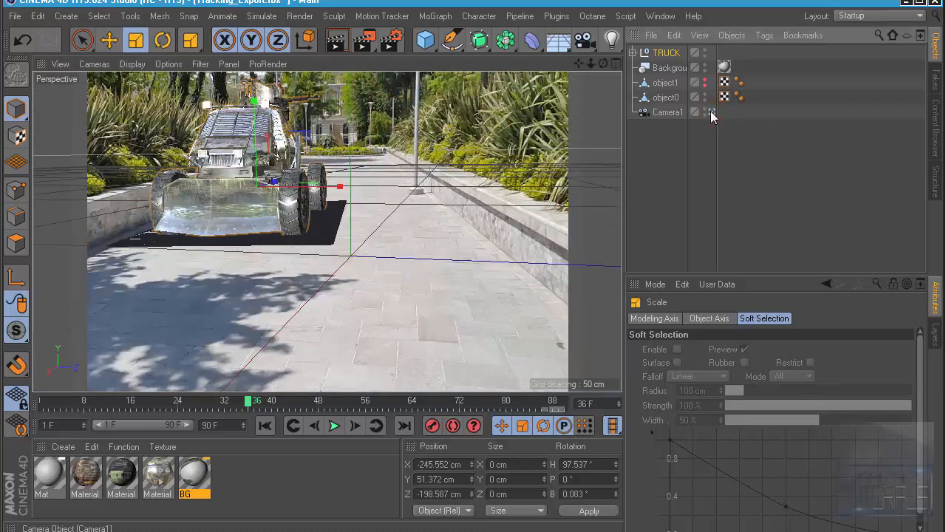
Adjust the truck's height to about 57 cm in the free view so its tires rest on the floor plane
click(710, 112)
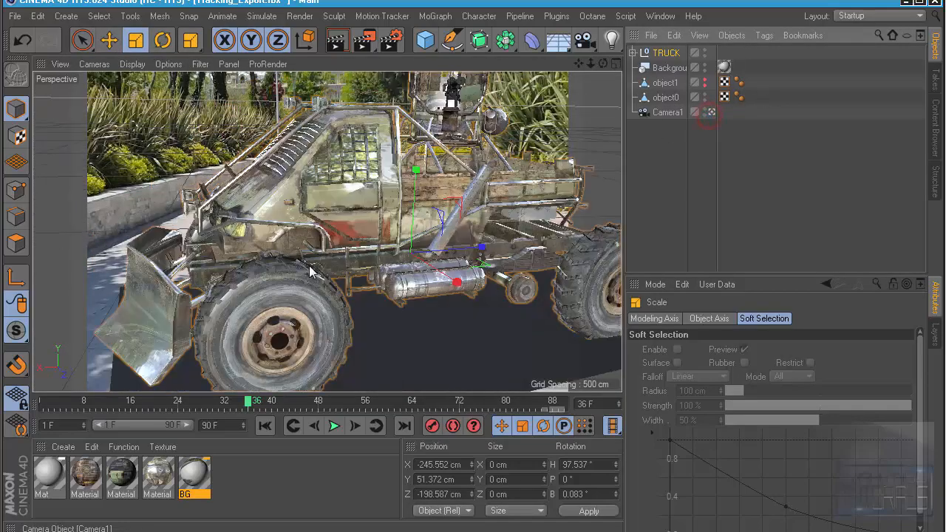
mouse_move(357, 219)
alt+mouse_down()
mouse_move(365, 162)
mouse_move(355, 219)
alt+mouse_up()
scroll(358, 181, up, 3)
click(110, 40)
scroll(365, 178, up, 3)
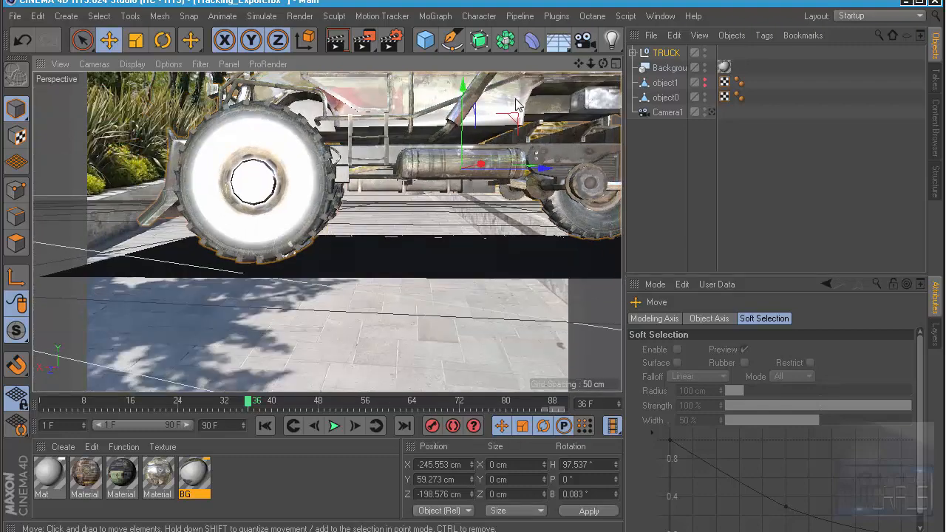
drag(468, 95, 470, 99)
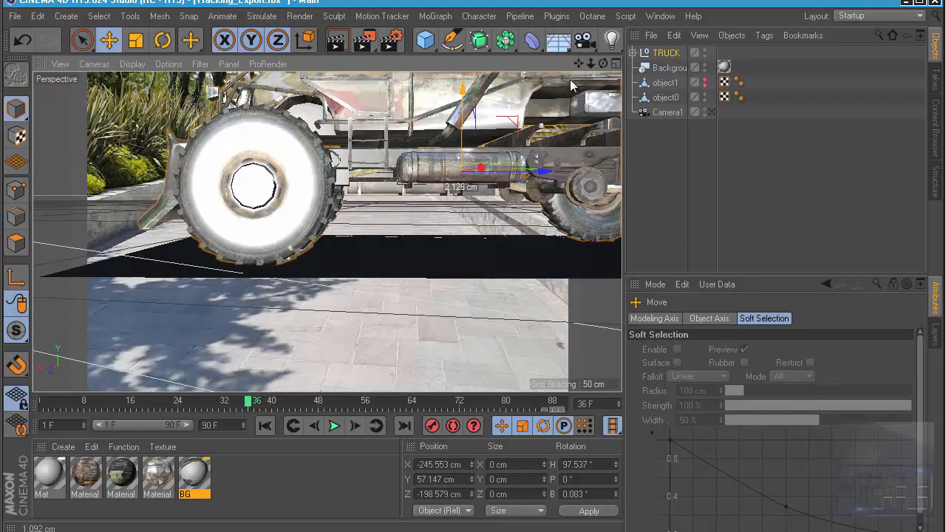
Check how the truck's tires meet the floor plane through Camera1 and from several angles in the free view
click(711, 112)
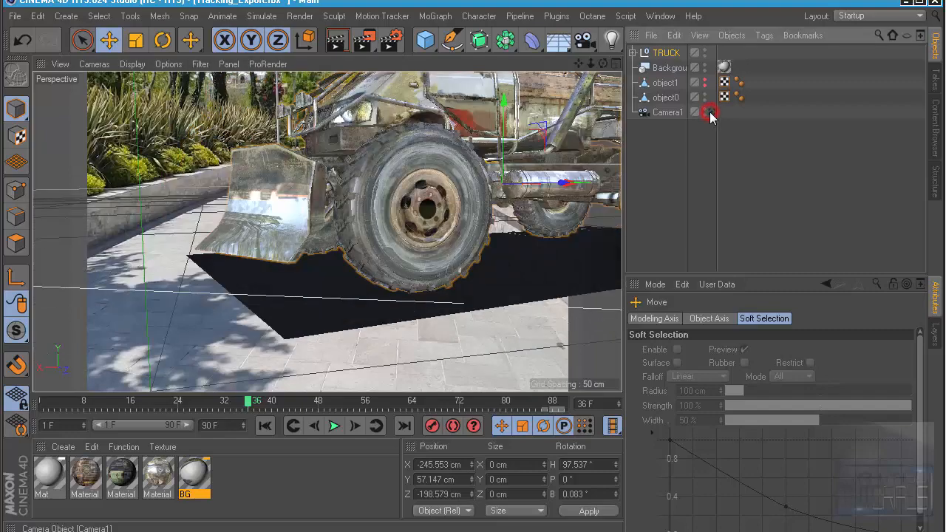
click(702, 205)
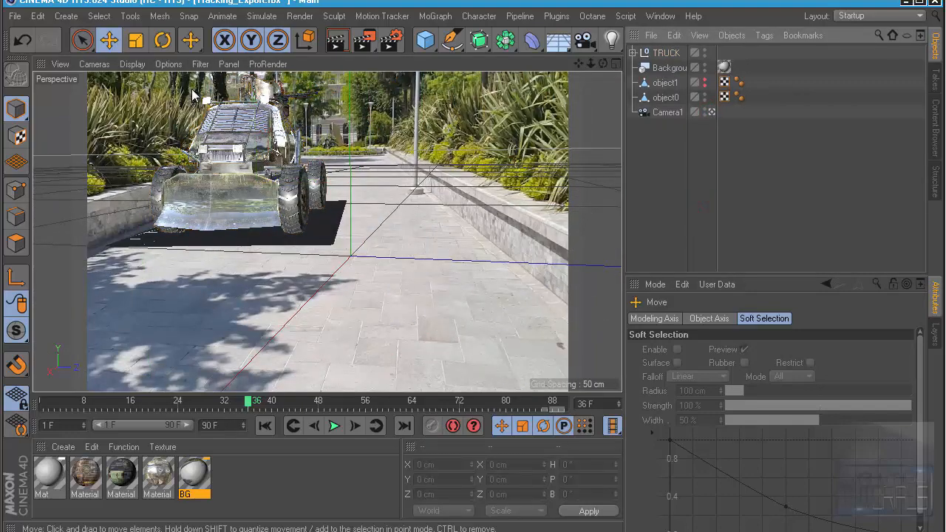
click(711, 112)
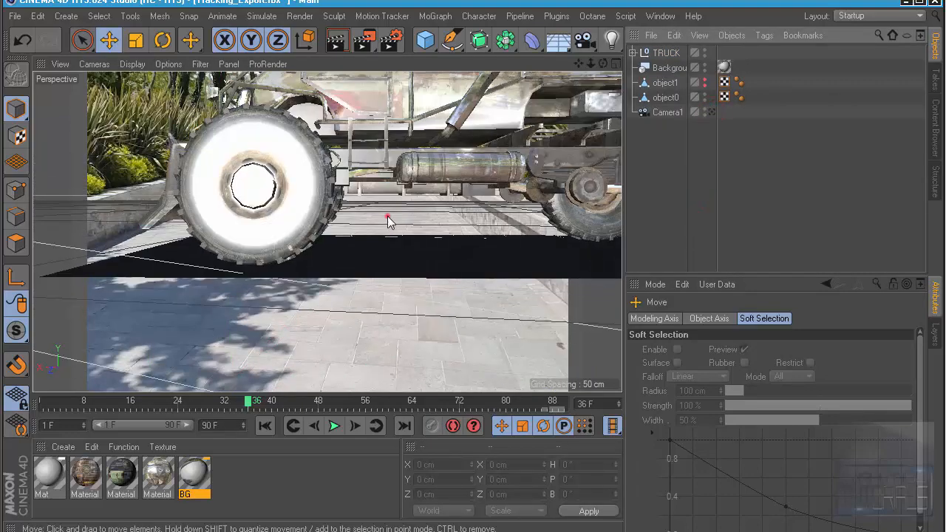
alt+drag(440, 242, 473, 296)
alt+drag(349, 237, 394, 210)
alt+right_drag(393, 209, 481, 217)
alt+drag(481, 218, 423, 225)
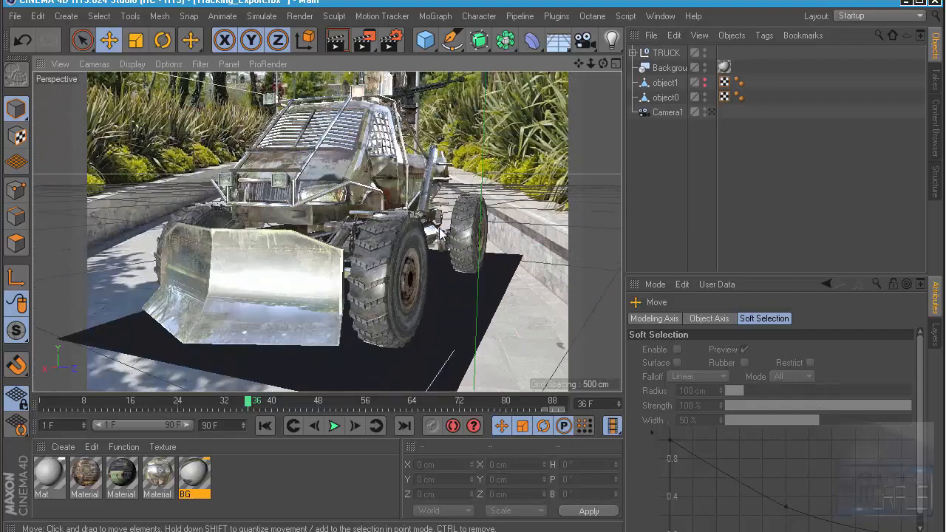
alt+right_drag(423, 224, 401, 222)
alt+drag(403, 222, 360, 229)
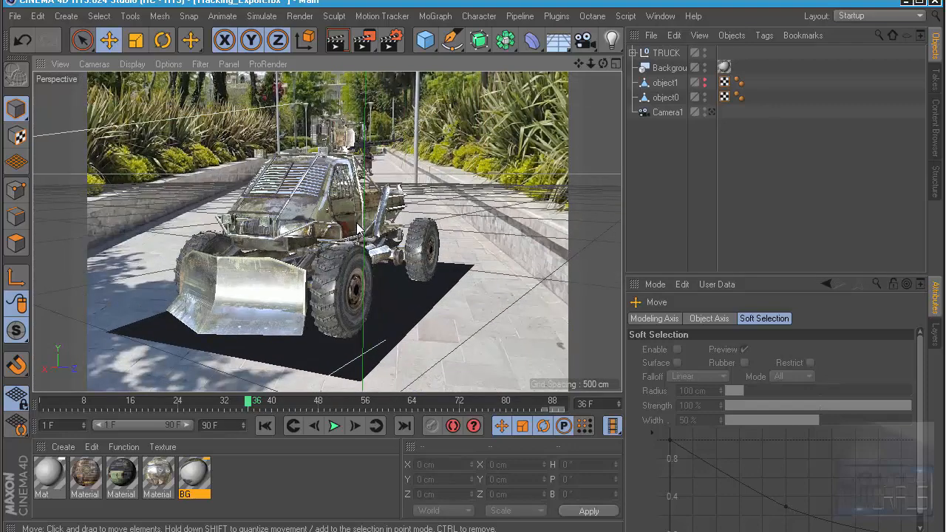
Return to the Camera1 view and render the current frame in the viewport
click(711, 112)
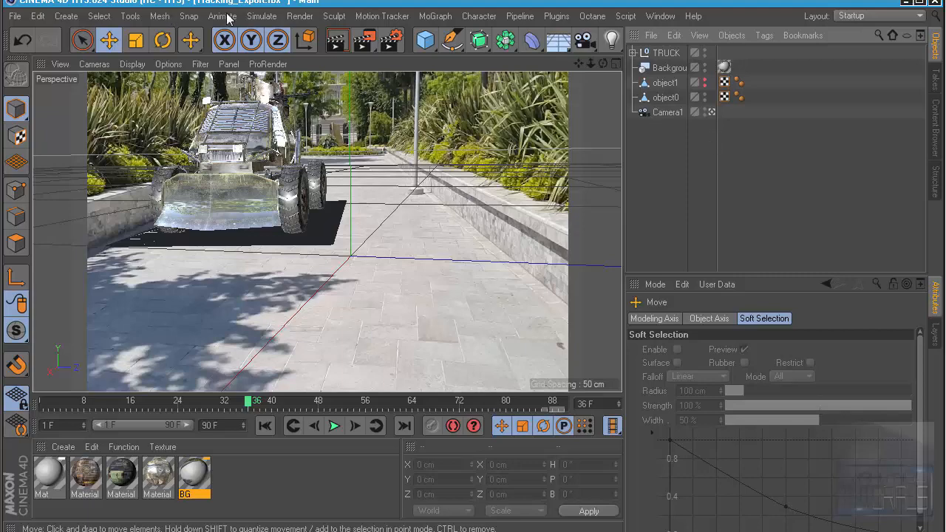
click(345, 45)
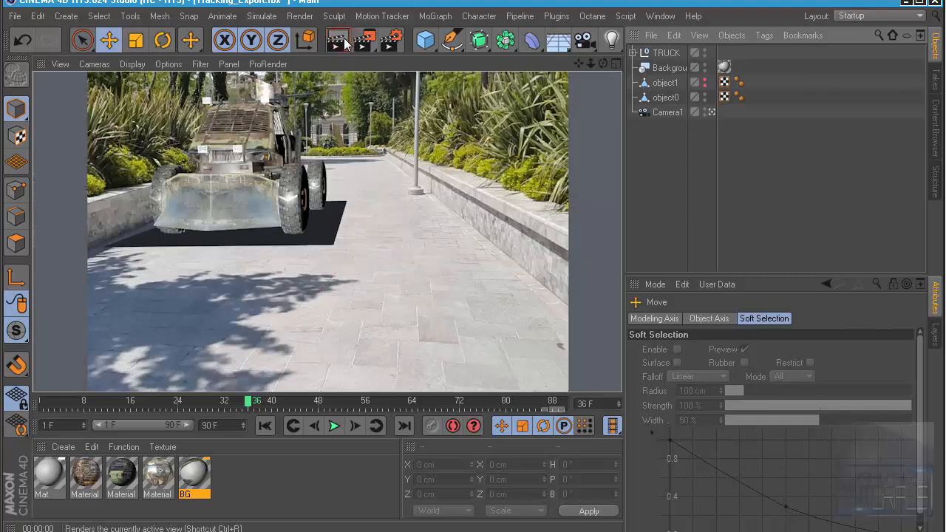
click(689, 182)
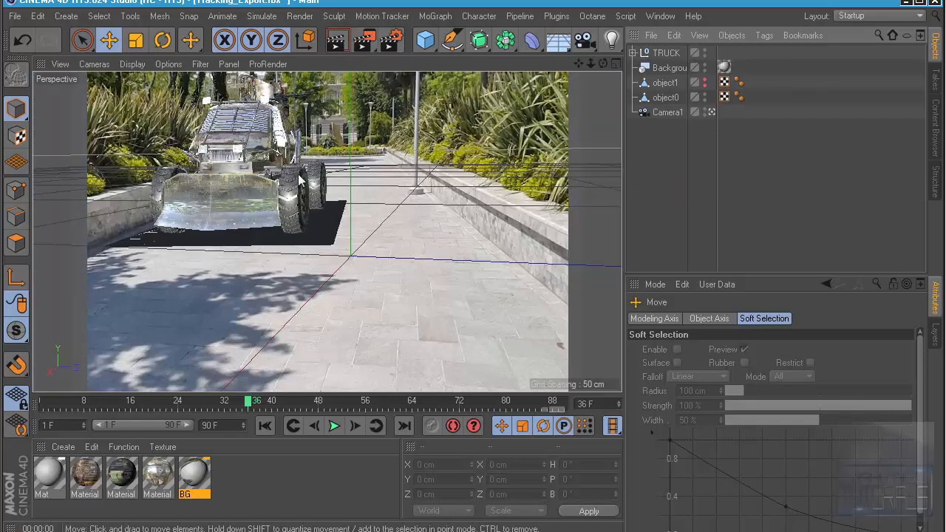
Try enlarging the floor plane object0 uniformly to about 585 × 379 cm, then undo the scaling
click(304, 248)
click(135, 40)
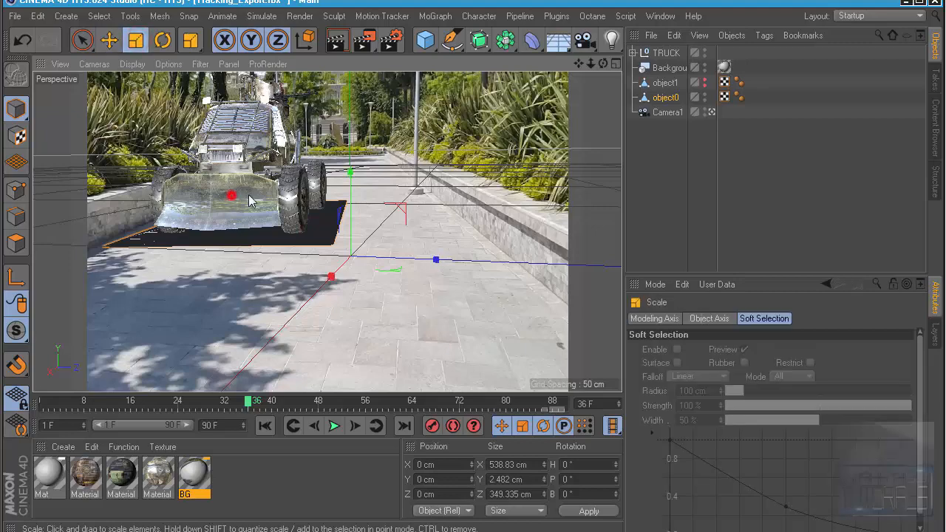
drag(255, 196, 290, 194)
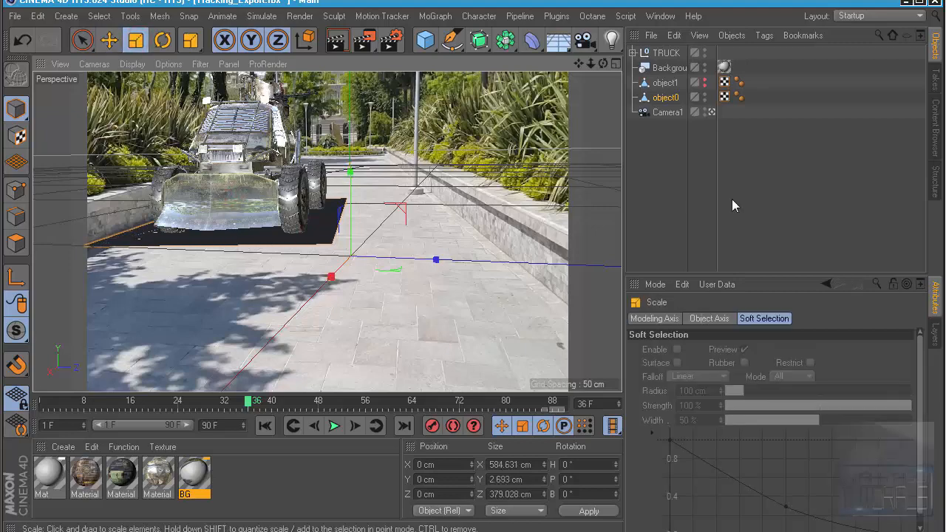
key(ctrl+z)
Duplicate the floor plane object0 above object1 in the object list and name the copy GRound
click(304, 237)
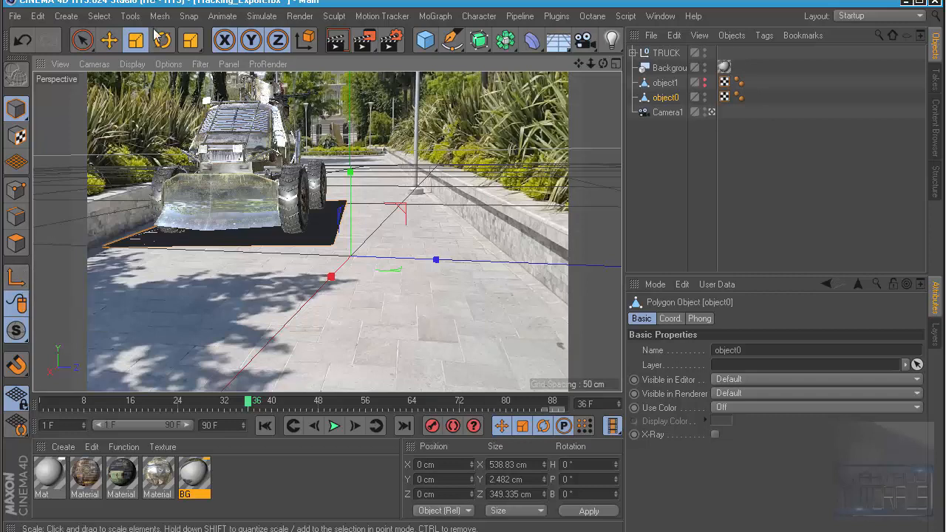
drag(669, 103, 667, 81)
double_click(669, 82)
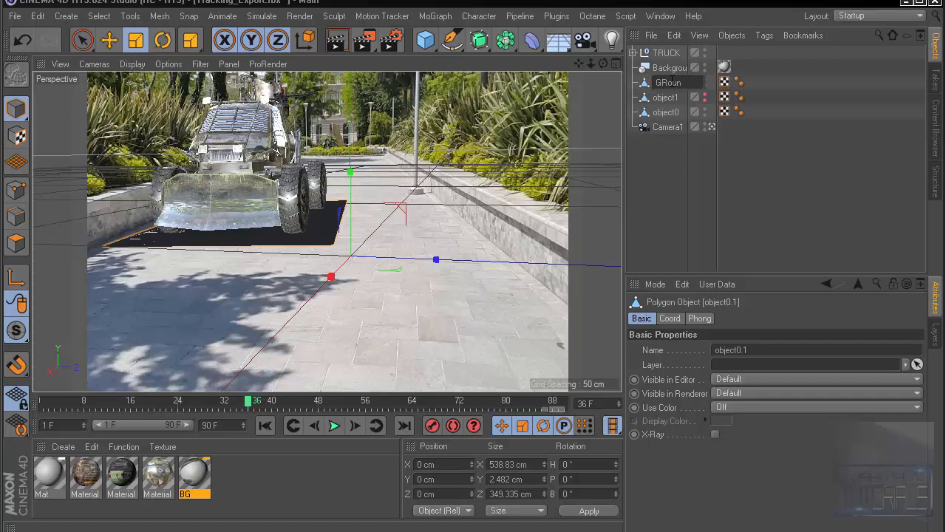
key(Return)
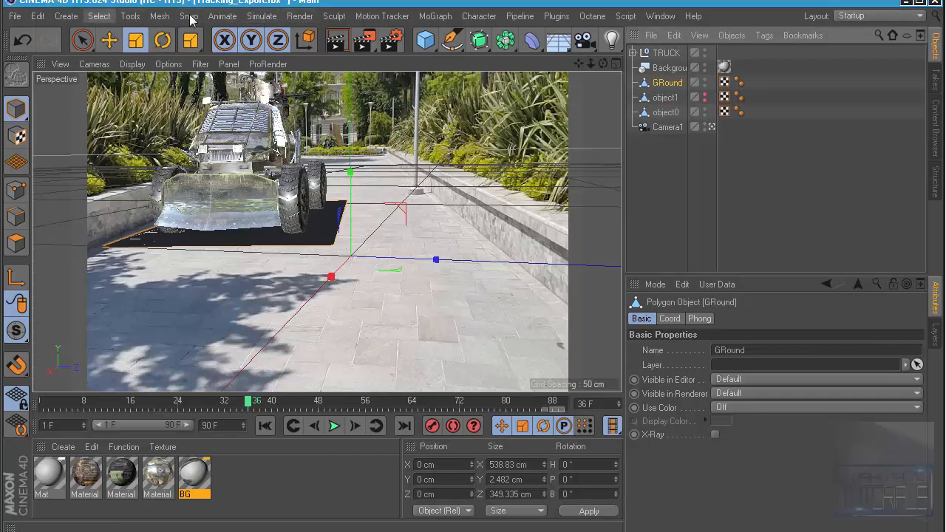
Center the GRound plane's axis on all its points with the Axis Center tool
click(130, 16)
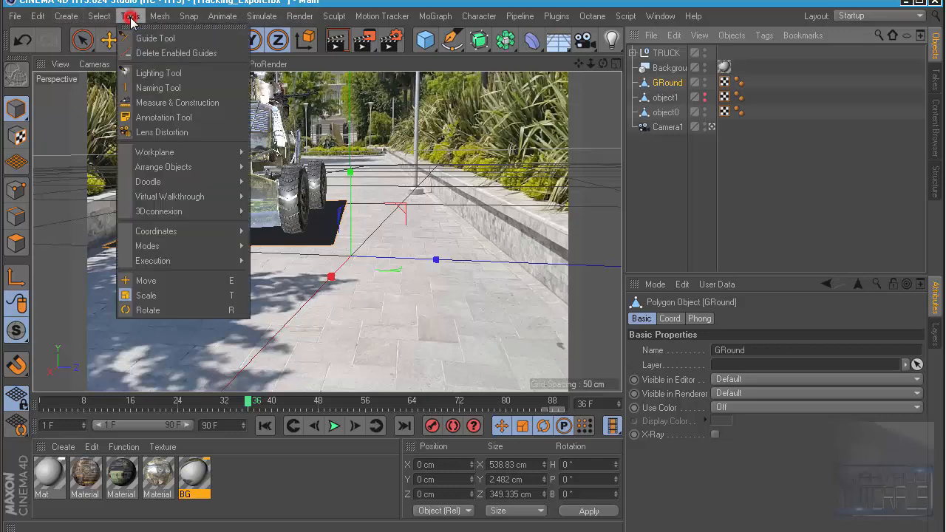
mouse_move(103, 20)
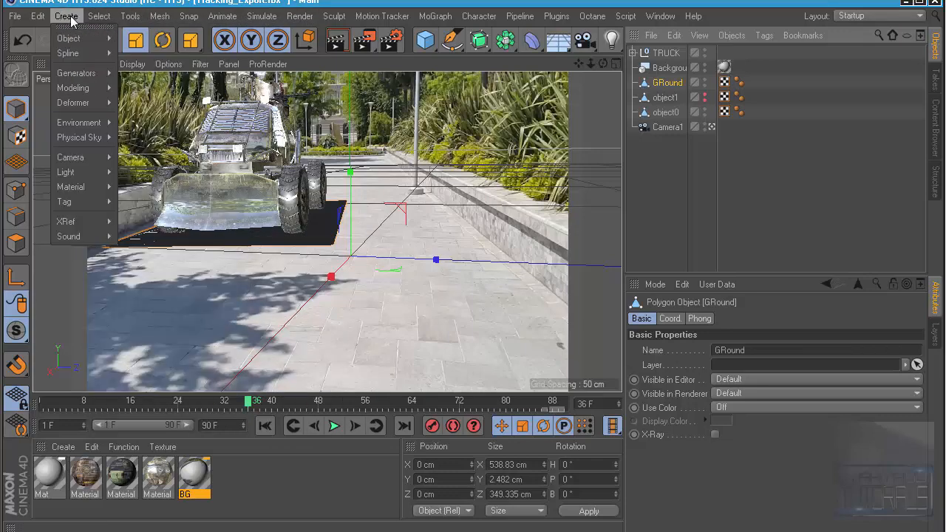
mouse_move(76, 27)
mouse_move(160, 23)
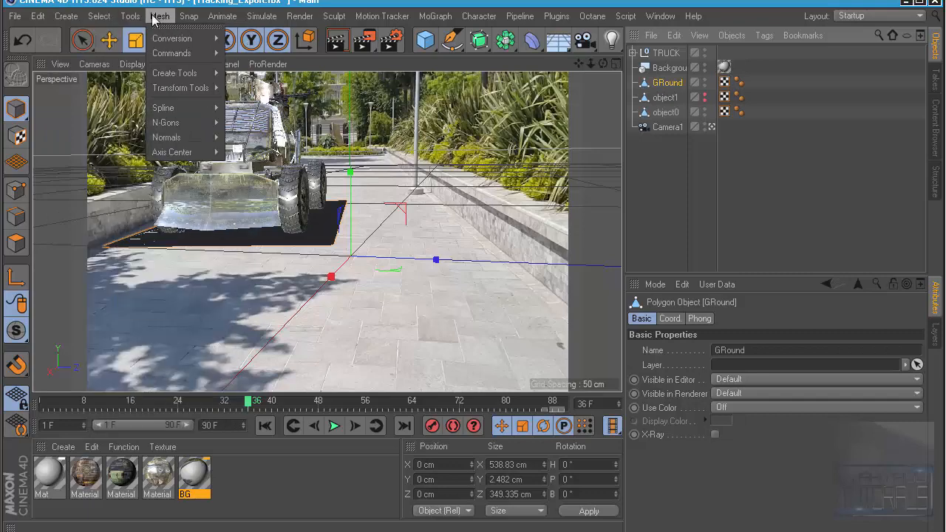
mouse_move(177, 152)
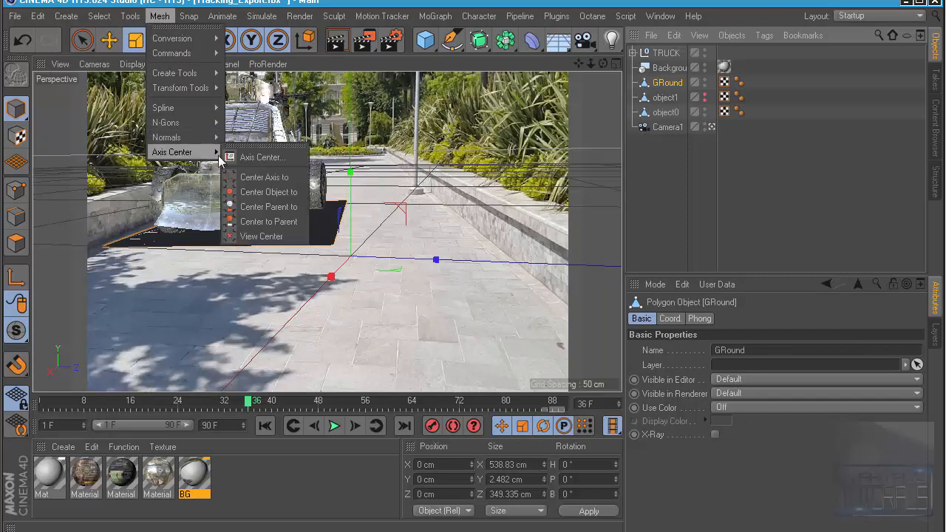
click(264, 157)
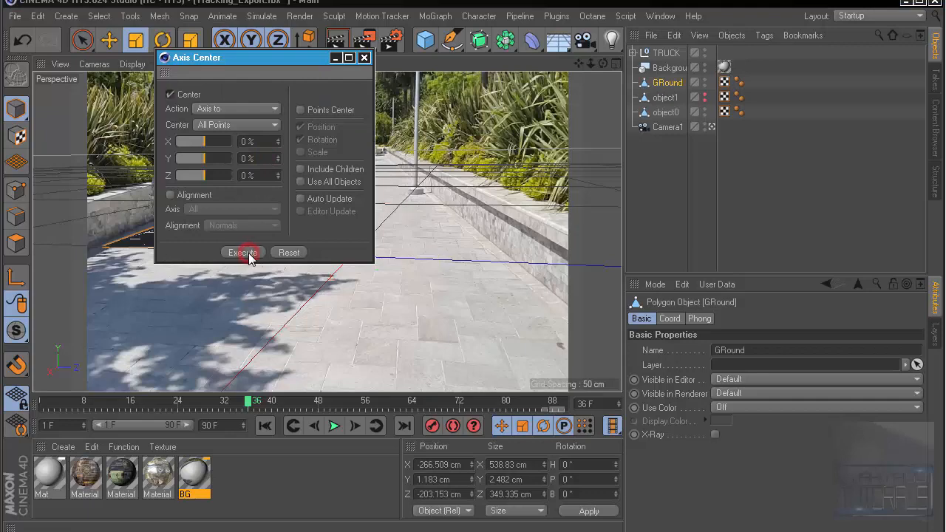
click(365, 58)
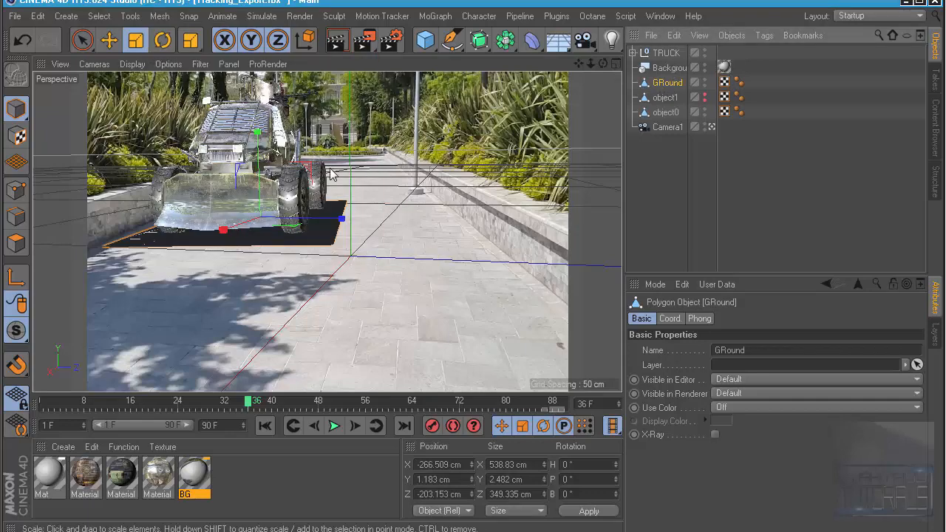
Enlarge the GRound plane uniformly to about 669 × 434 cm and shift it slightly along its positive Z axis
drag(331, 174, 503, 105)
drag(487, 112, 463, 121)
click(109, 40)
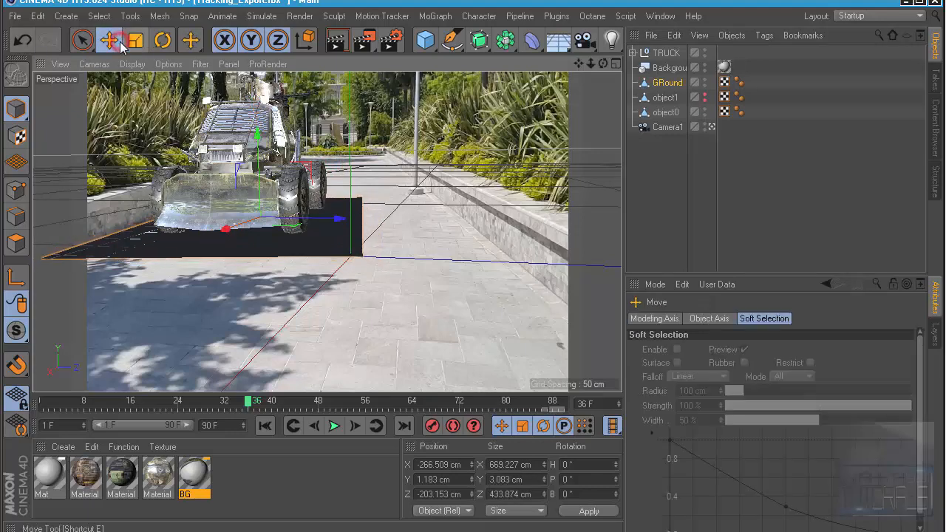
drag(348, 218, 357, 219)
click(655, 184)
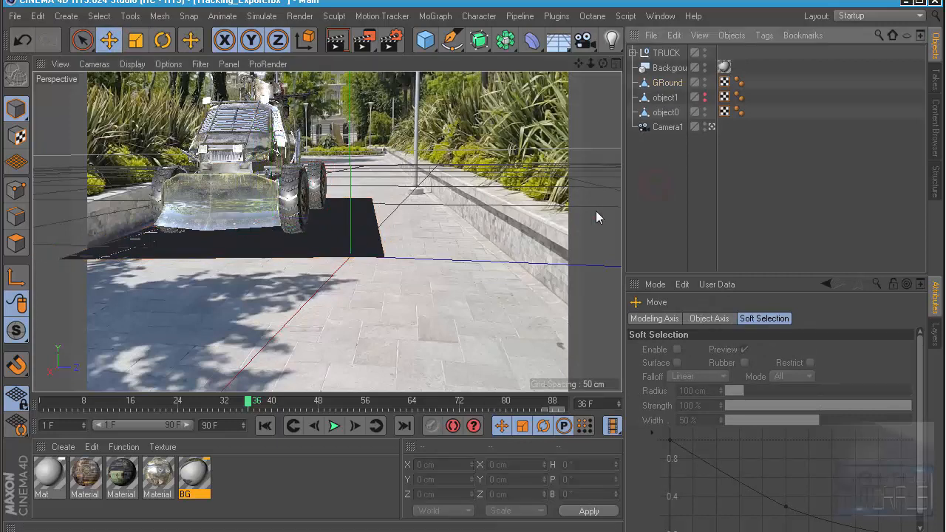
Create a new standard material and name it GRoUND
click(54, 474)
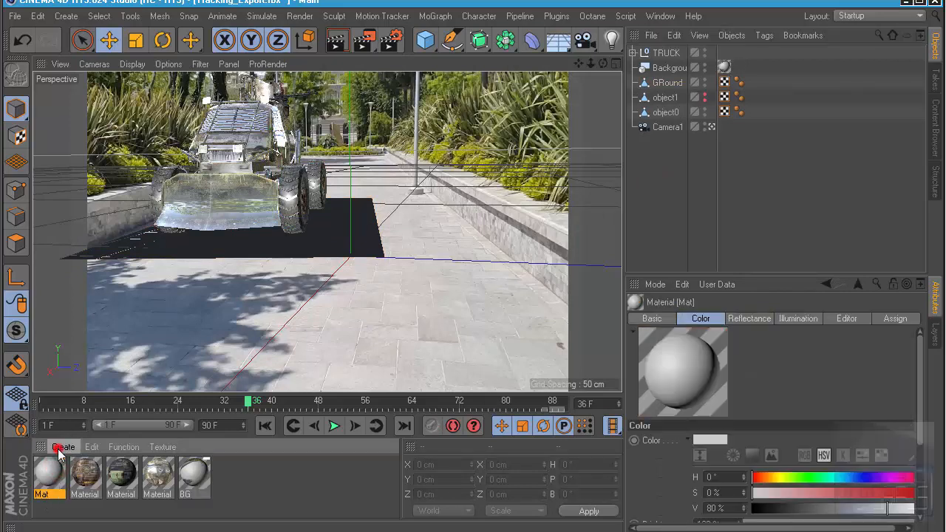
click(60, 447)
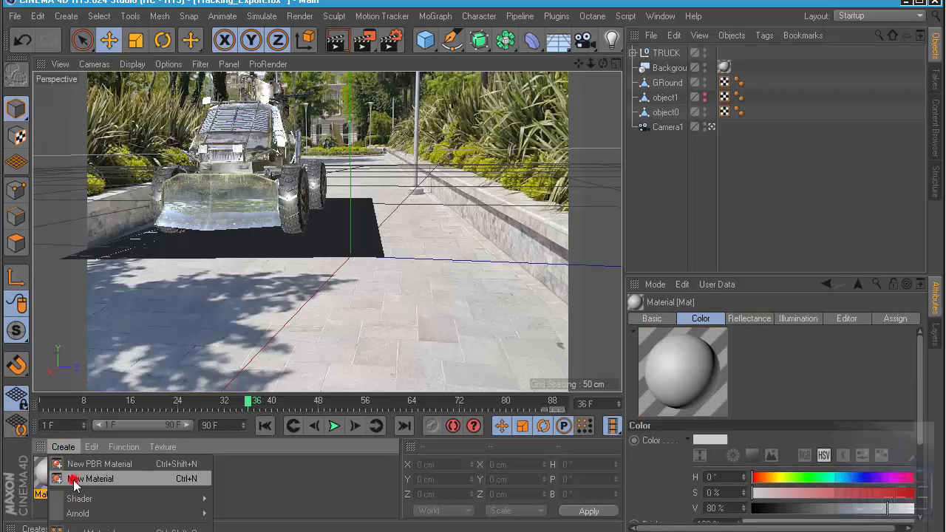
click(82, 479)
text(G)
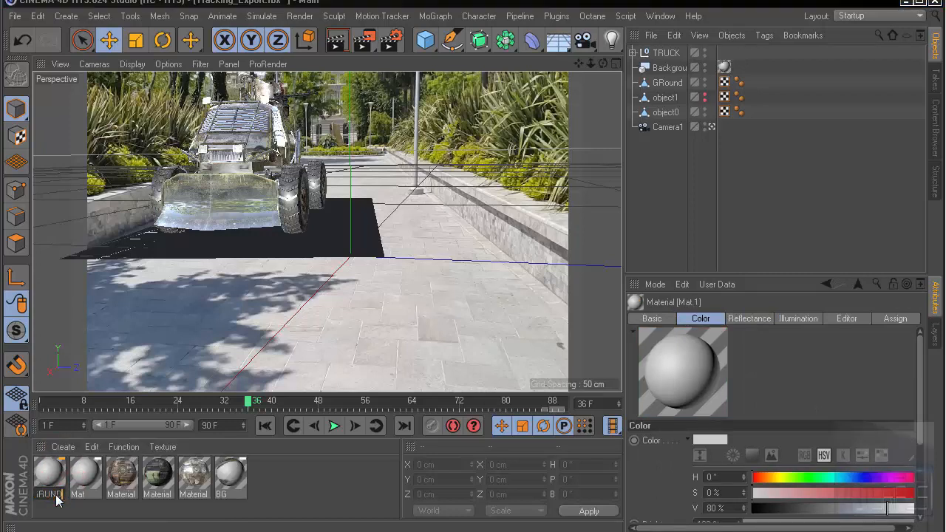
text(RUND)
key(Return)
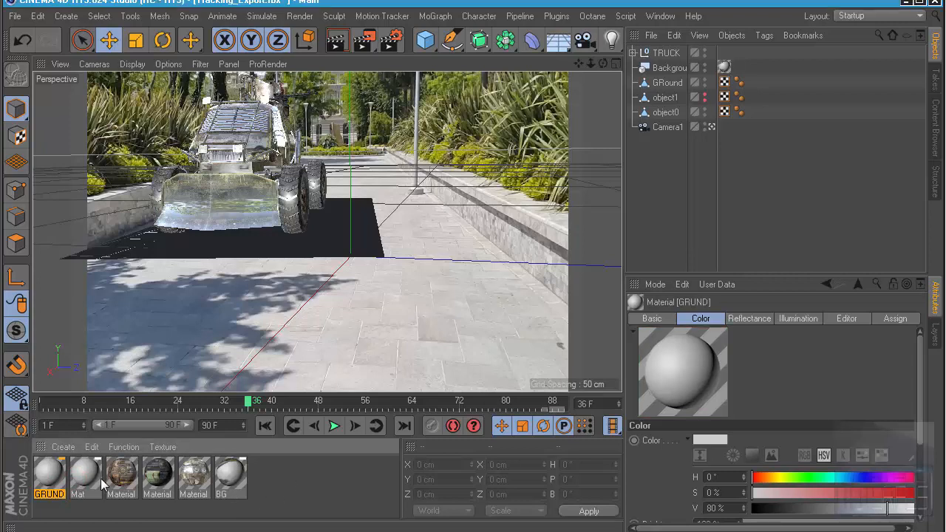
double_click(44, 494)
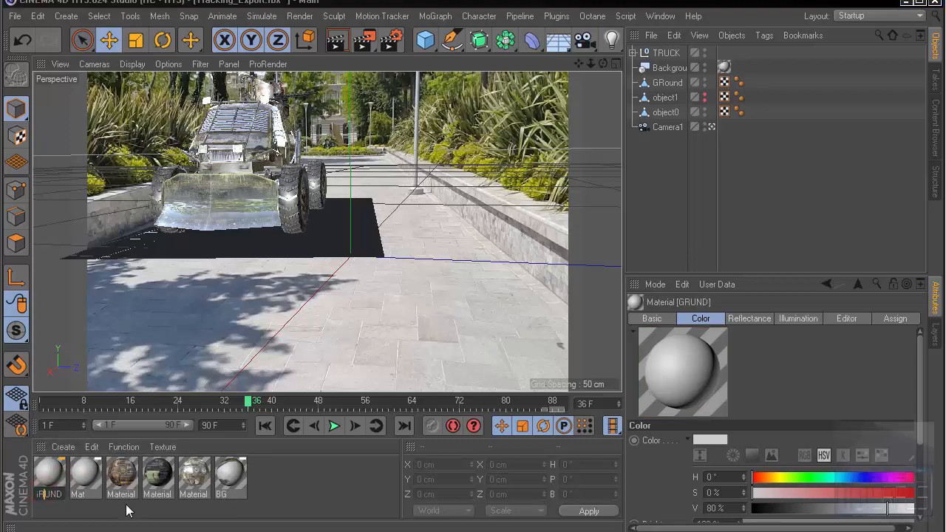
text(o)
key(Return)
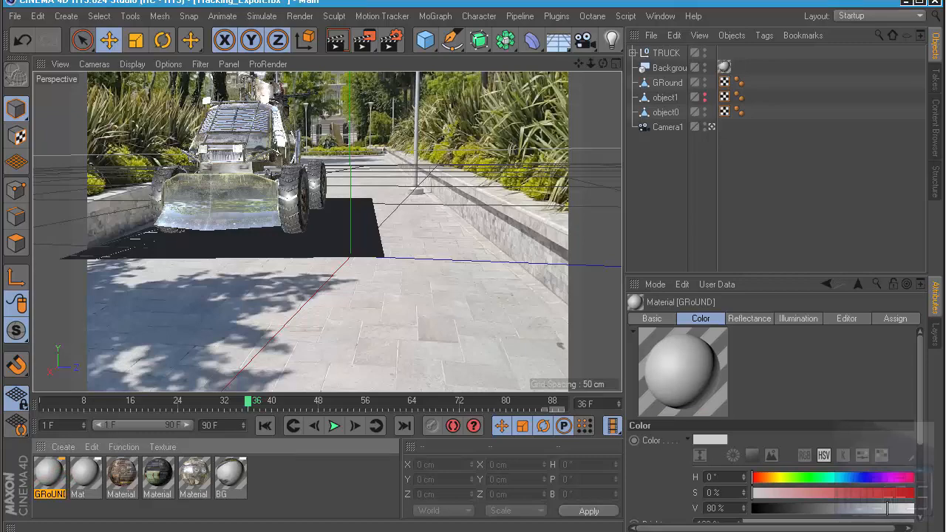
Apply the GRoUND material to the GRound plane and render the Camera1 view
drag(42, 479, 660, 83)
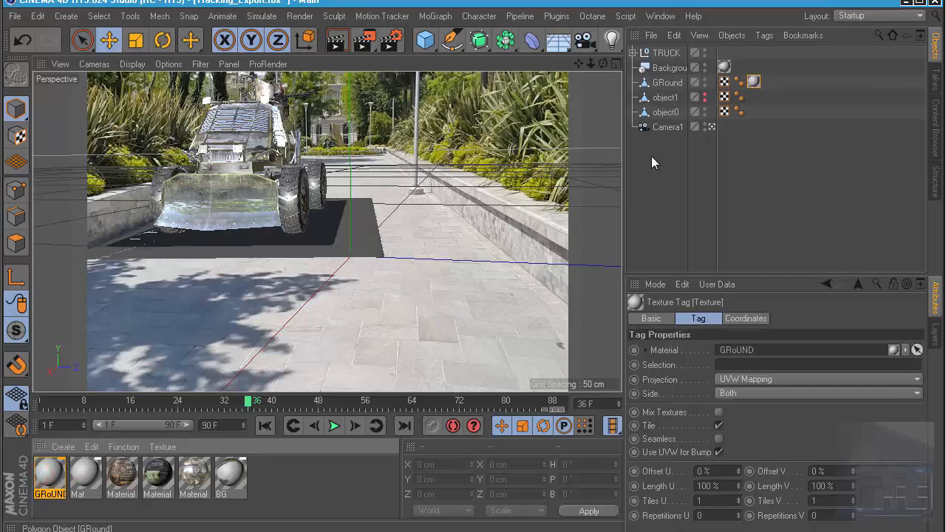
click(670, 188)
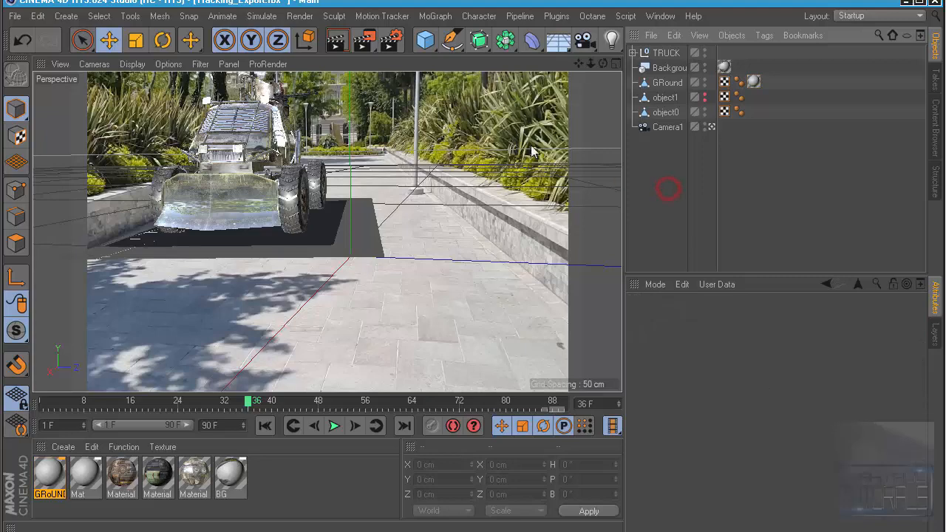
click(348, 45)
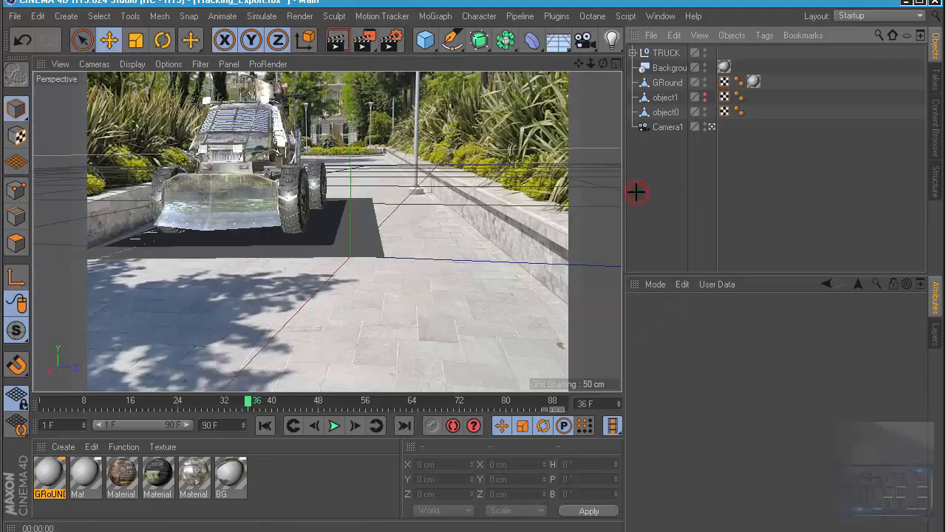
Hide the original floor plane object0 in both the editor and the render
click(333, 237)
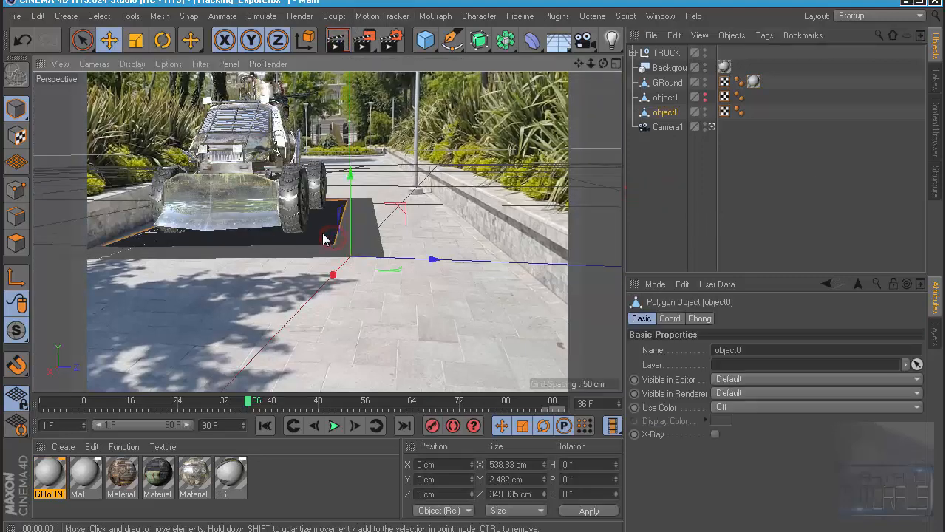
alt+click(704, 110)
alt+click(703, 111)
click(663, 192)
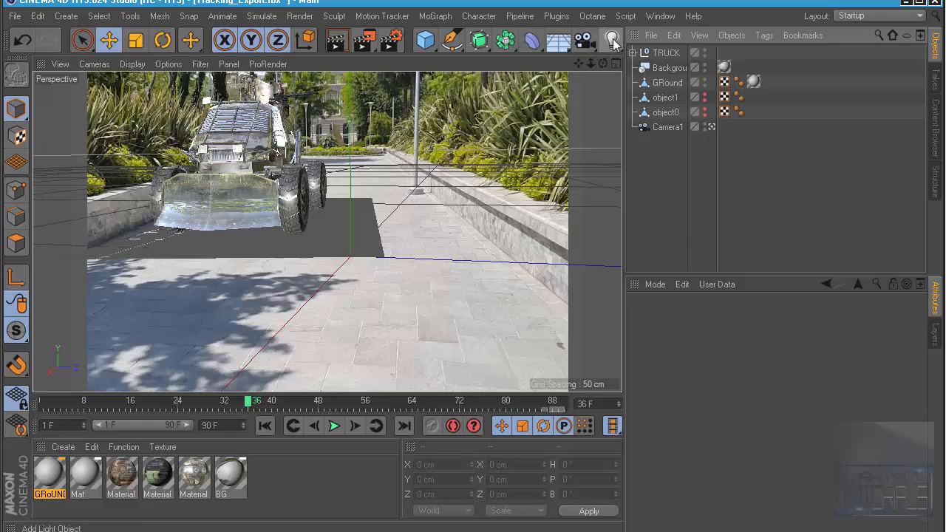
Widen the viewport slightly and add a Physical Sky object to the scene
drag(624, 129, 658, 130)
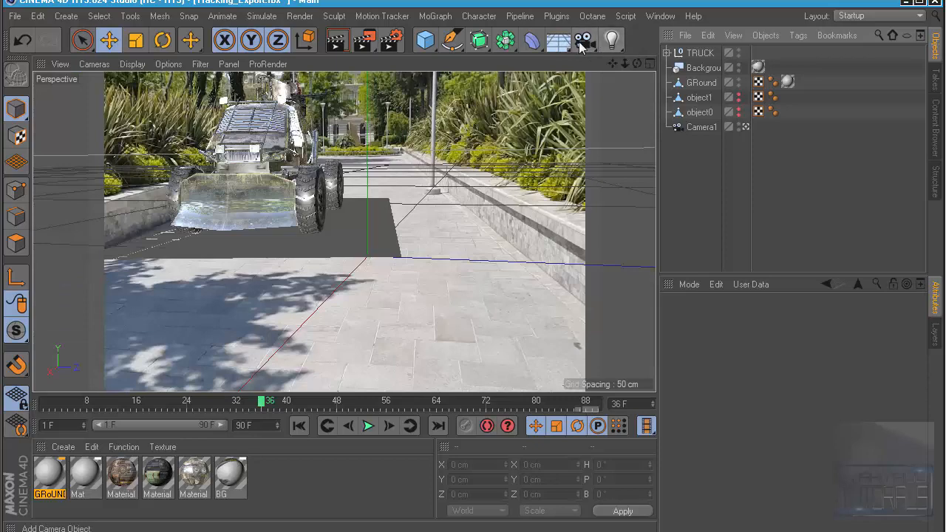
click(558, 42)
click(714, 65)
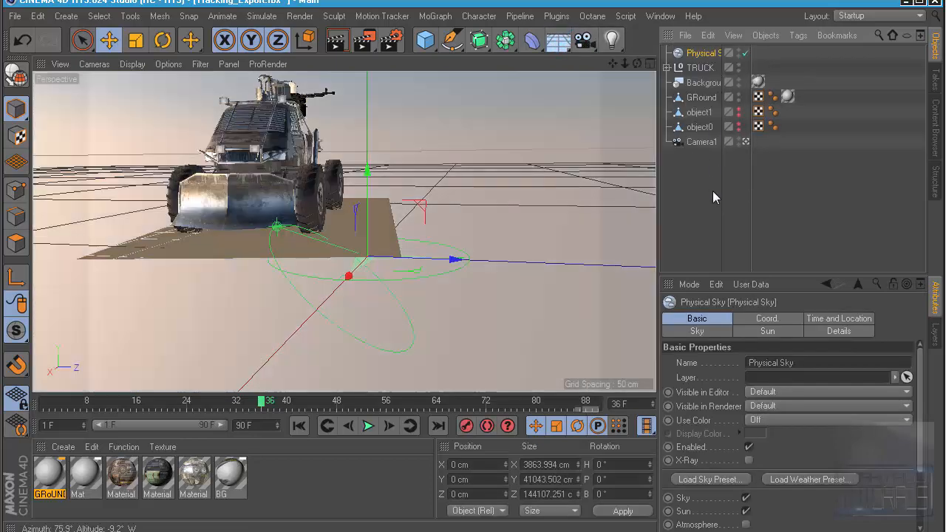
click(713, 191)
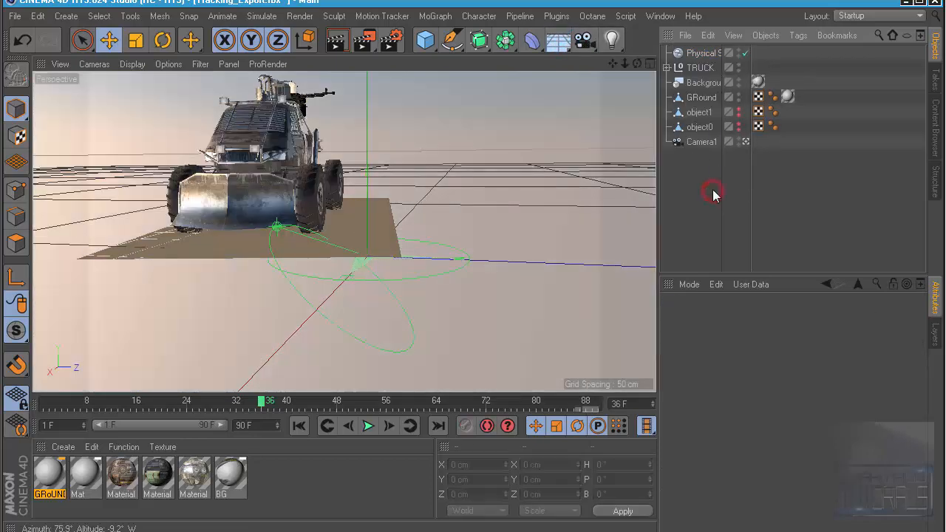
Enable shadow display in the perspective viewport
click(170, 64)
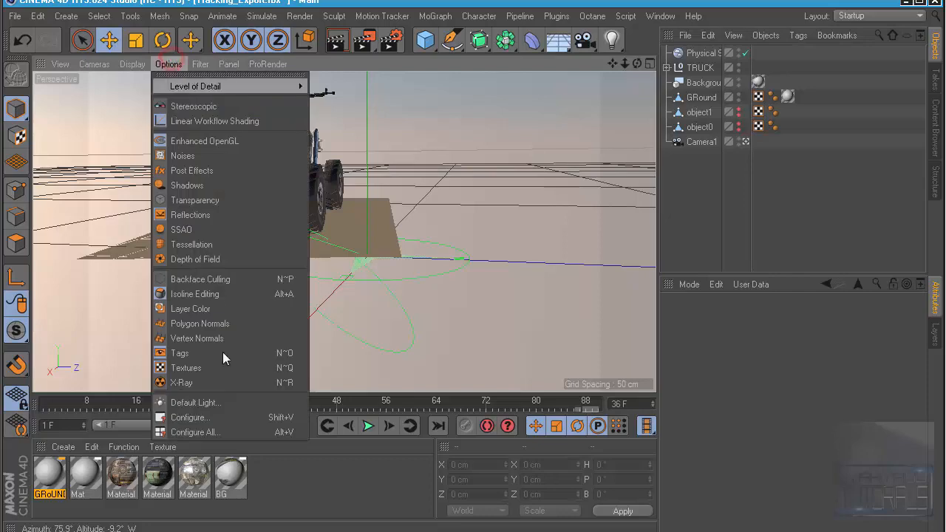
click(246, 199)
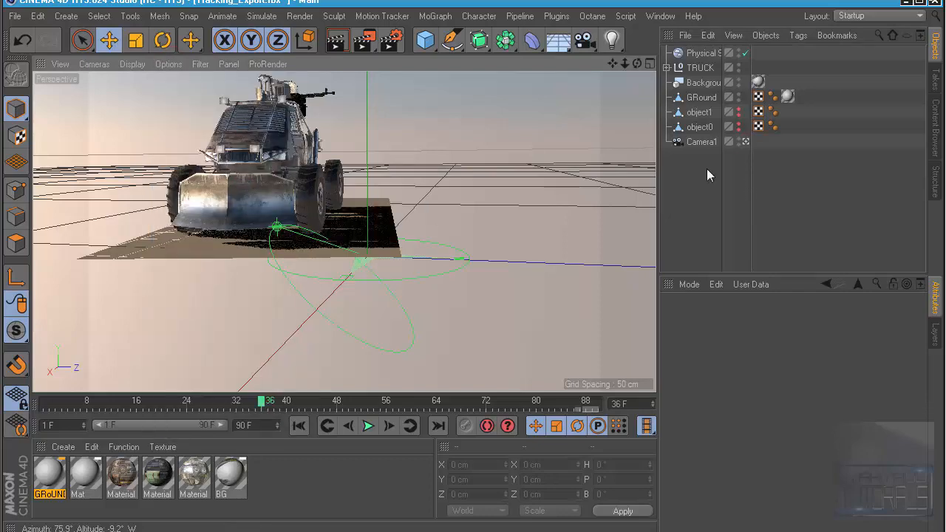
Add a Compositing tag to the Physical Sky and disable its Seen by Camera option
click(699, 52)
right_click(700, 52)
mouse_move(755, 30)
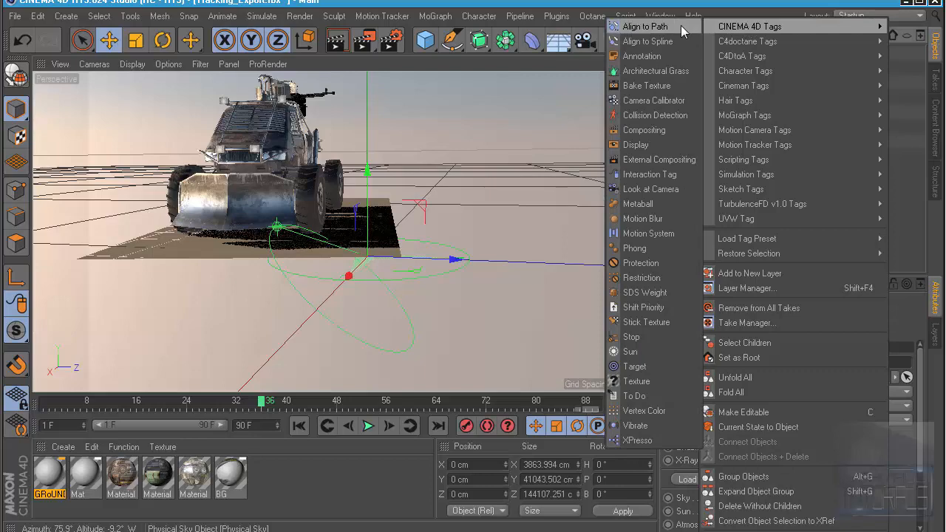
click(660, 130)
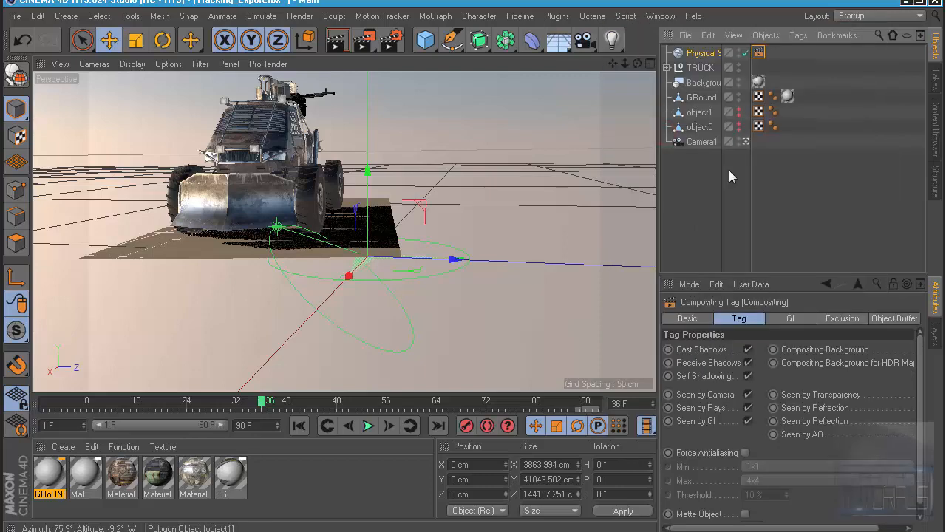
click(748, 394)
click(724, 230)
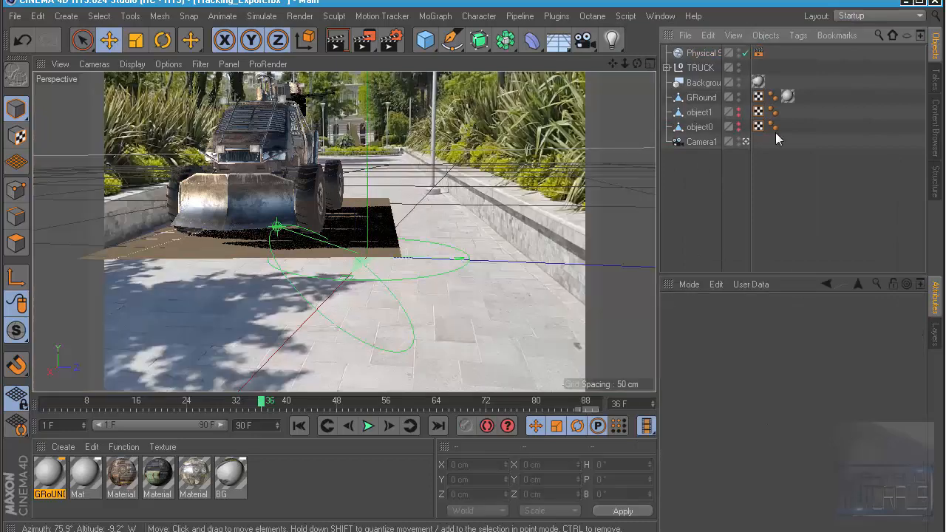
Rotate the Physical Sky to about H -29.8°, P -54°, B -26.2° to match the truck's shadow direction to the footage
click(711, 59)
key(r)
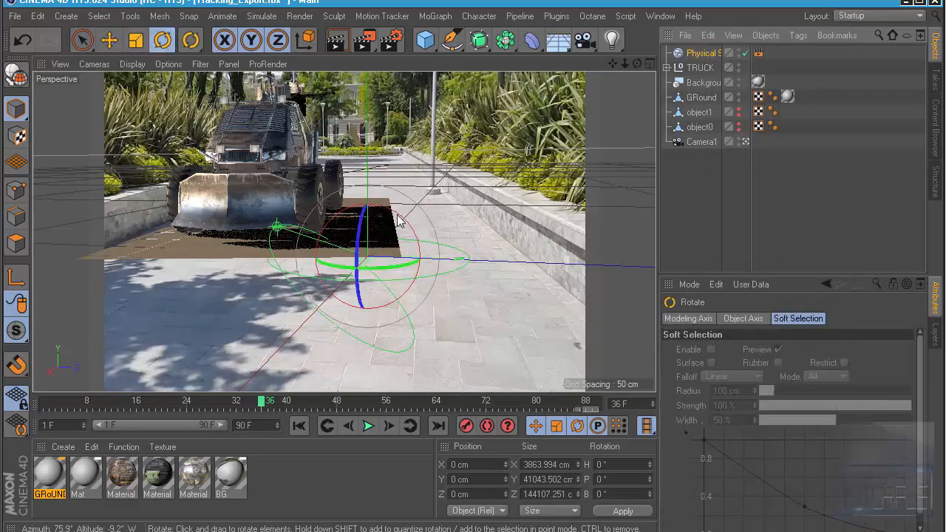
drag(403, 220, 425, 255)
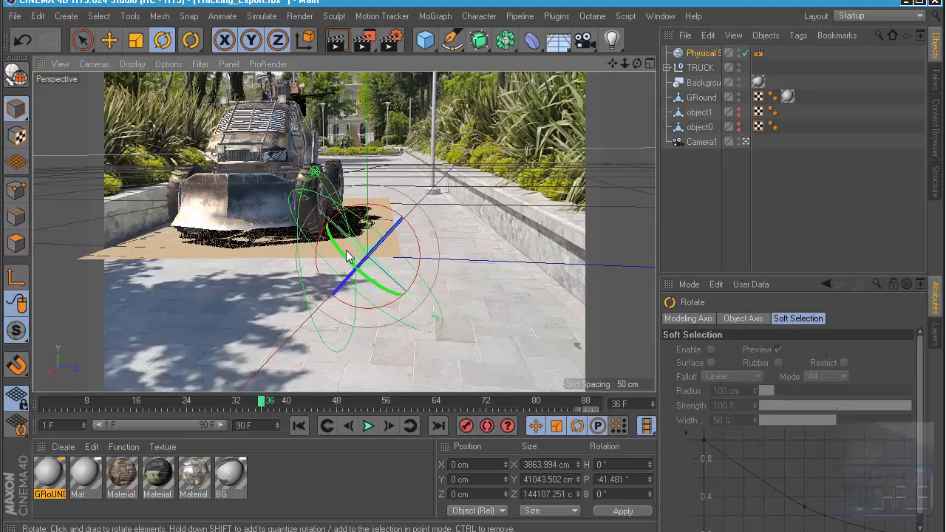
drag(344, 260, 332, 243)
drag(416, 236, 422, 253)
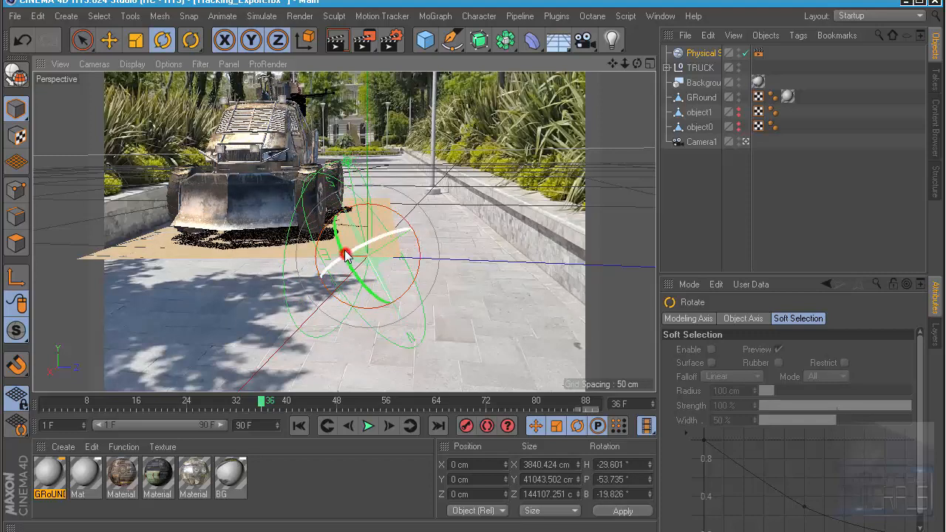
drag(344, 254, 346, 255)
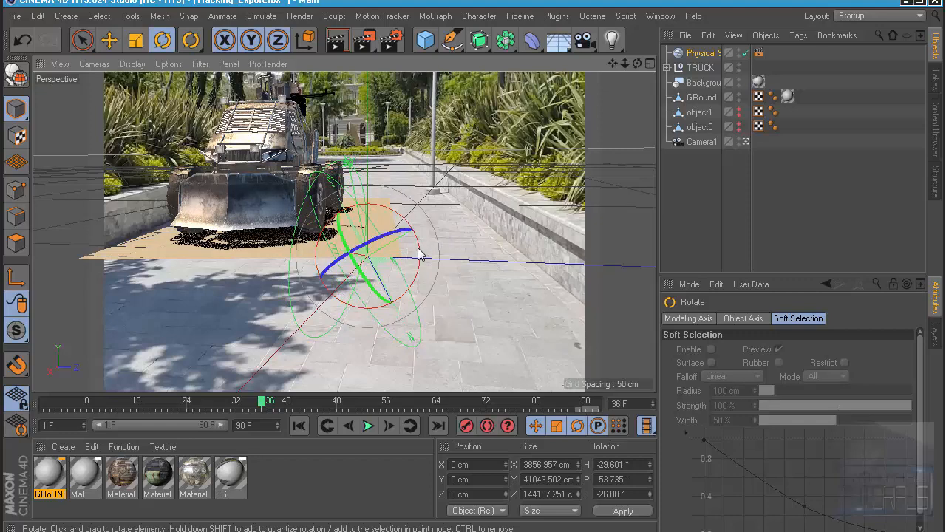
drag(418, 251, 422, 253)
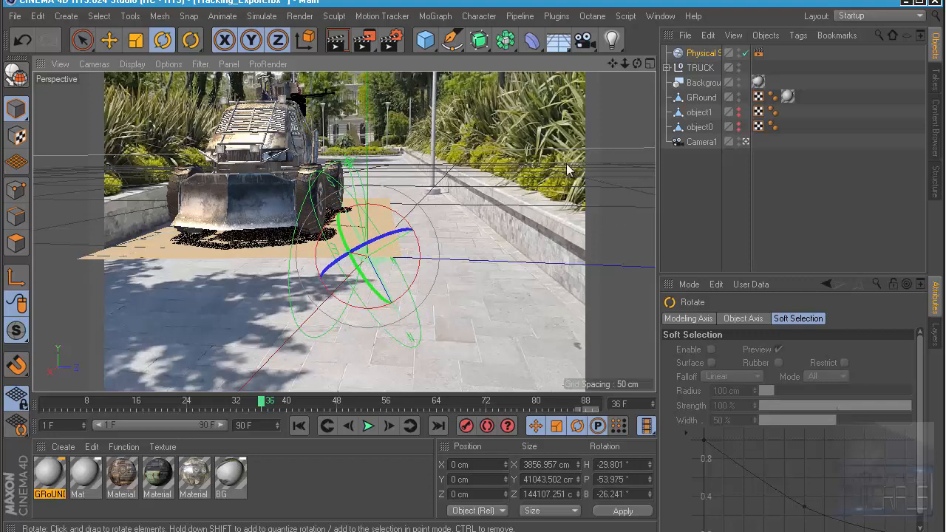
click(760, 238)
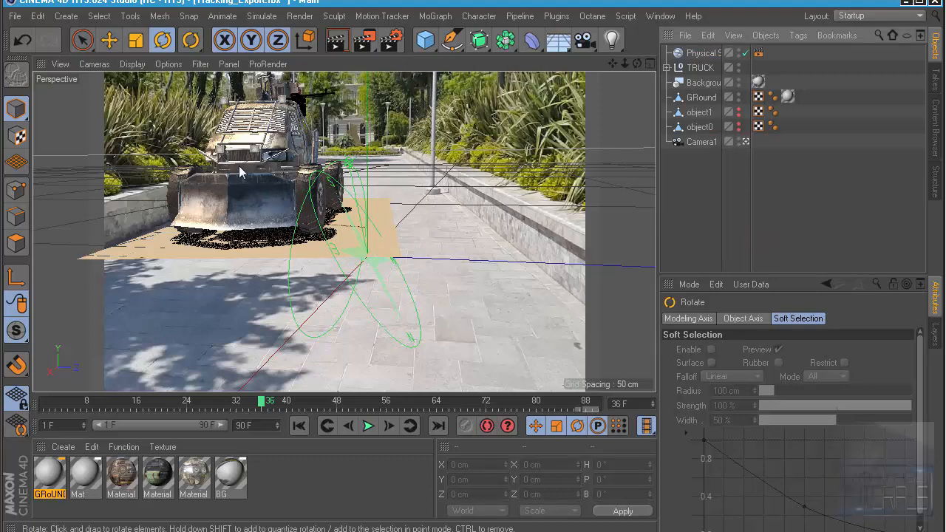
Render the current frame in the viewport and the Picture Viewer, inspect the truck's shadow, and close the Picture Viewer
click(336, 42)
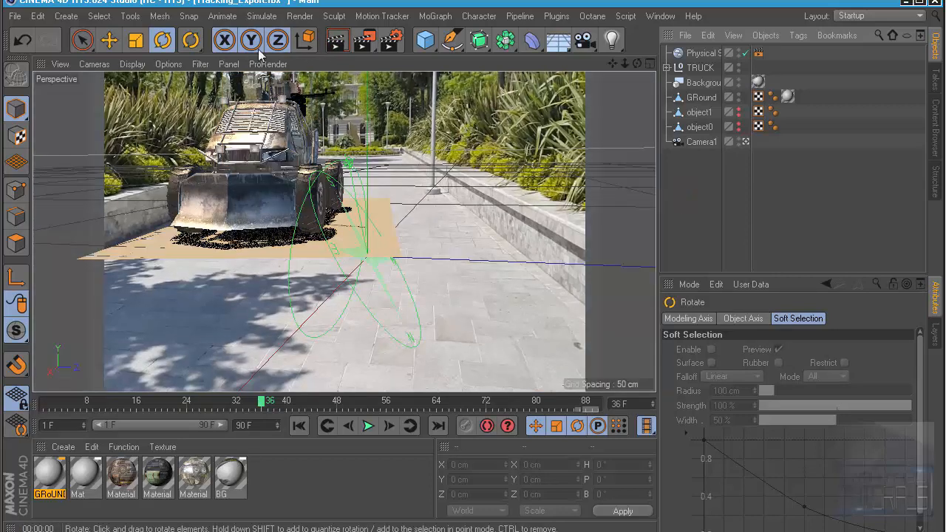
click(364, 41)
scroll(330, 368, up, 5)
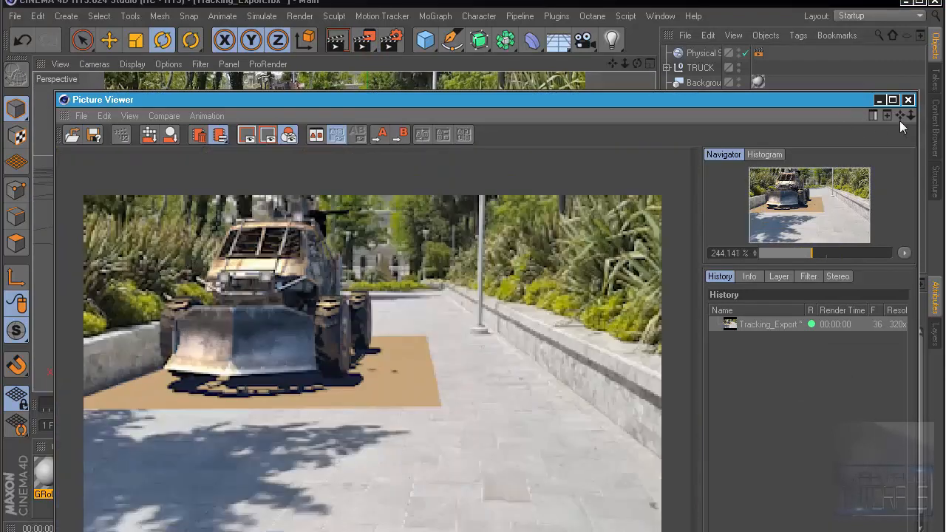
click(909, 99)
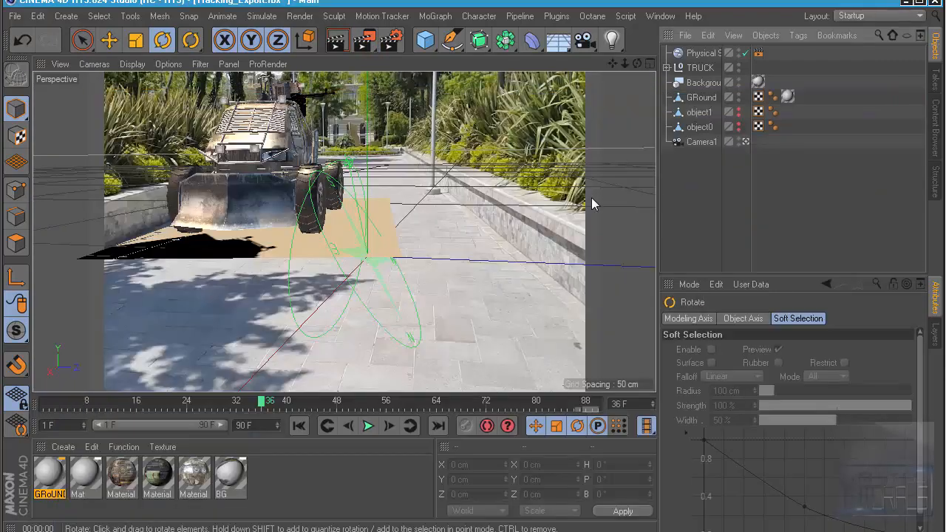
Set the Saturation Correction of the Physical Sky's sun to 25%
click(702, 53)
click(769, 331)
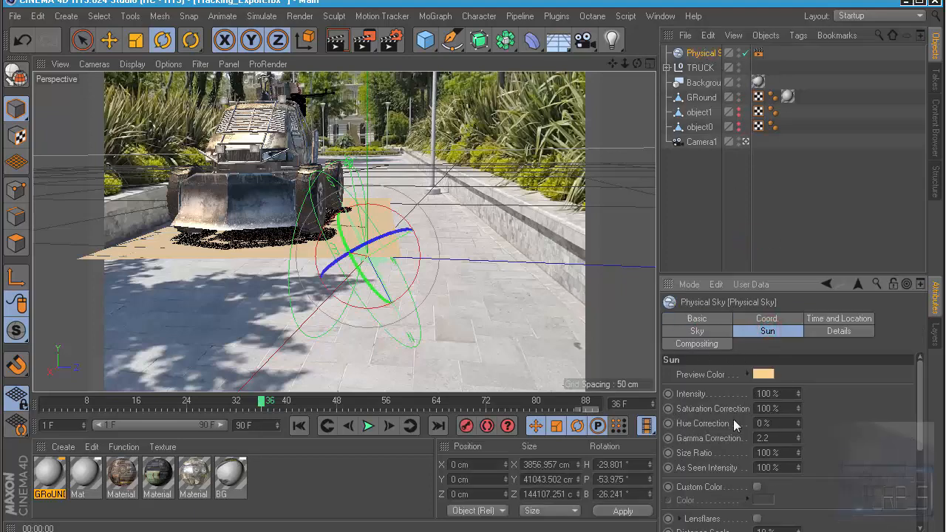
click(787, 406)
text(25)
key(Return)
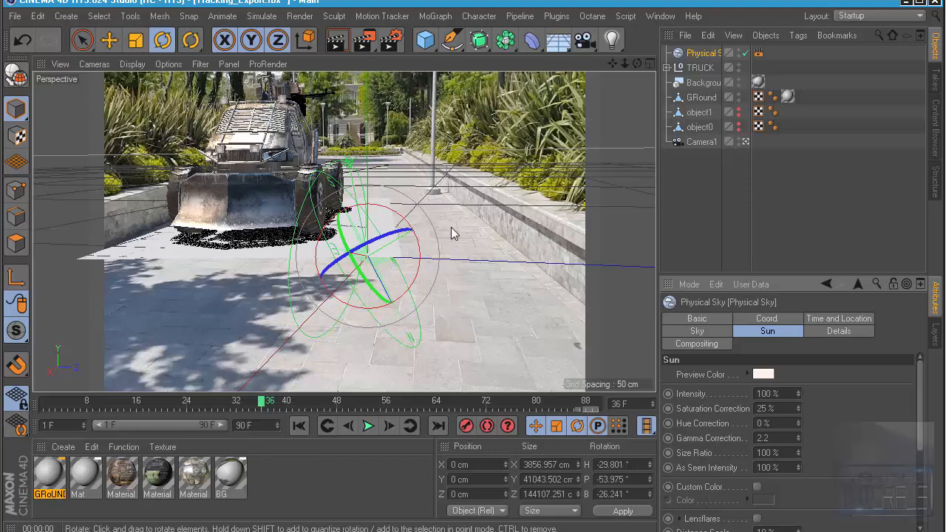
Open Material #3325 for editing and display its reflectance layers
double_click(193, 475)
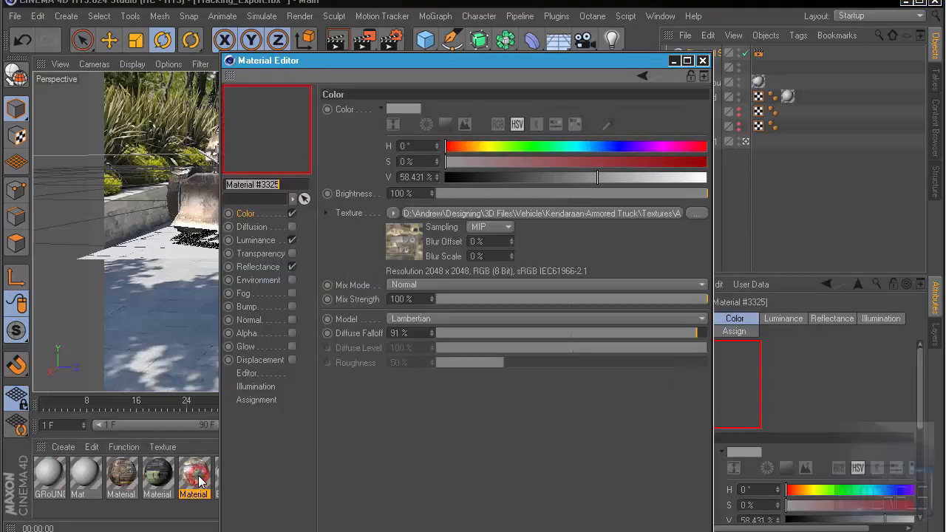
drag(388, 62, 554, 41)
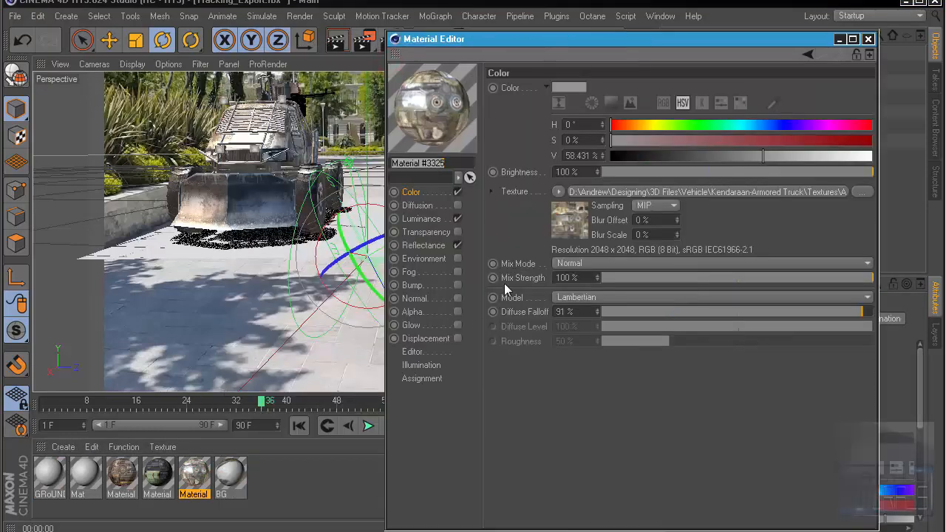
click(417, 245)
click(514, 103)
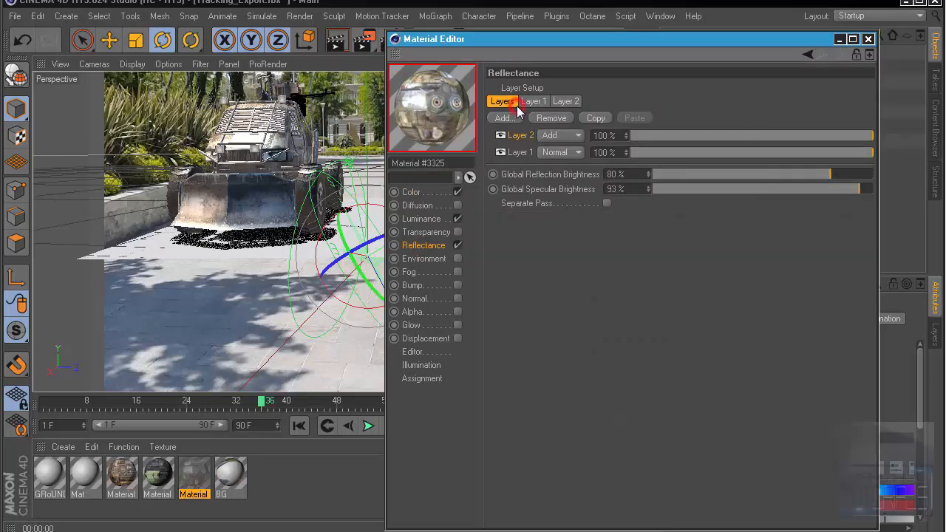
Toggle reflectance Layer 2 on and off to compare its effect, and examine the settings of Layer 1 and Layer 2
click(497, 139)
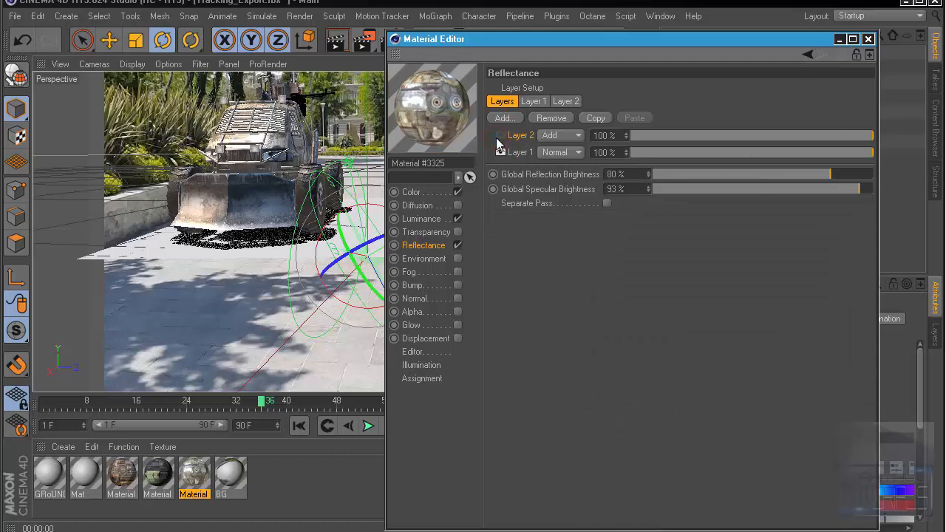
click(498, 138)
click(497, 138)
click(497, 138)
click(497, 138)
click(543, 105)
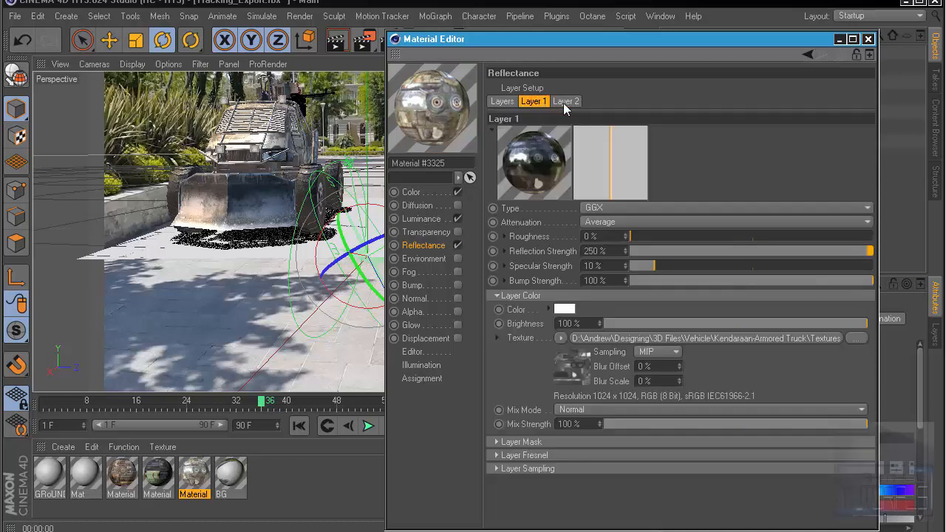
click(564, 103)
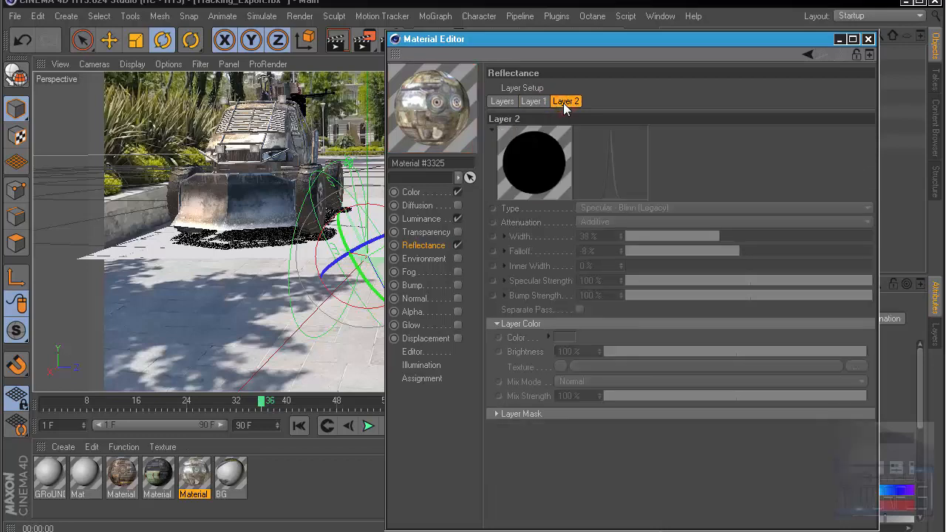
click(530, 103)
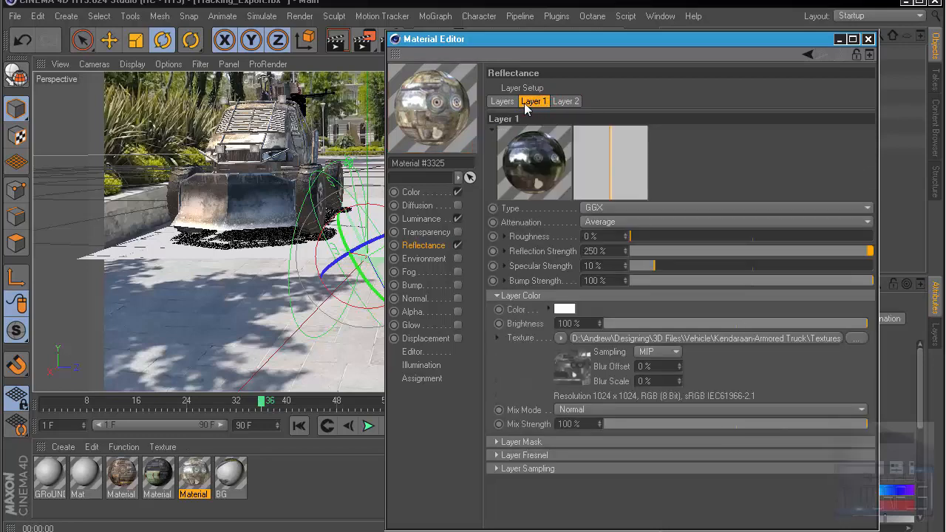
click(504, 103)
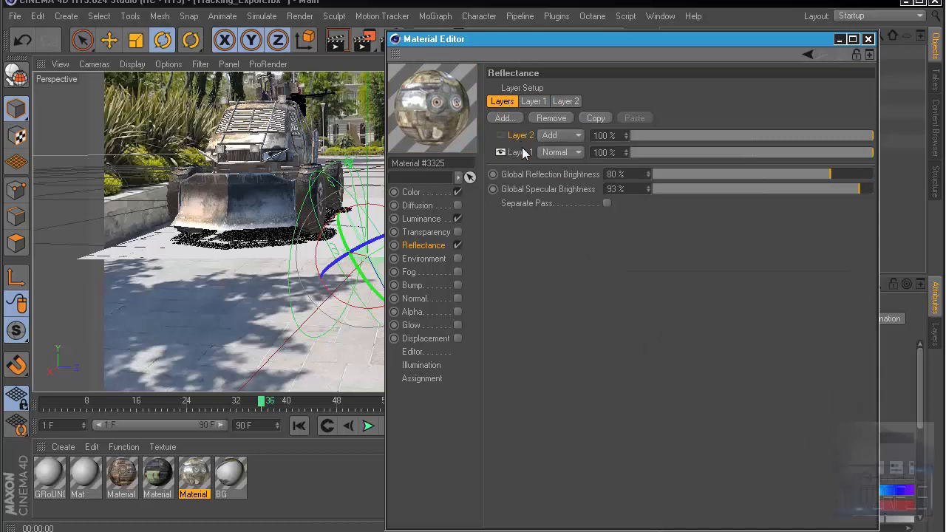
Disable reflectance Layer 1 and enable Layer 2 in Material #3325
click(502, 152)
click(502, 152)
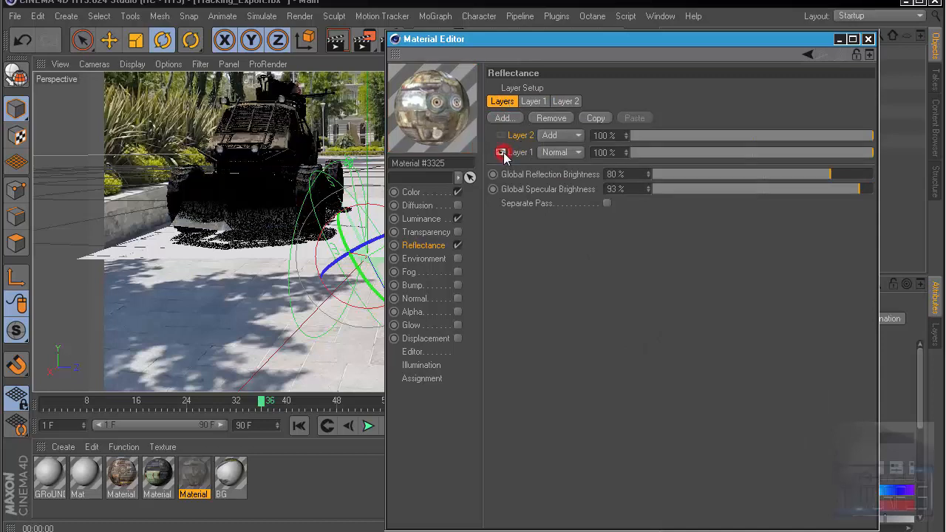
click(502, 136)
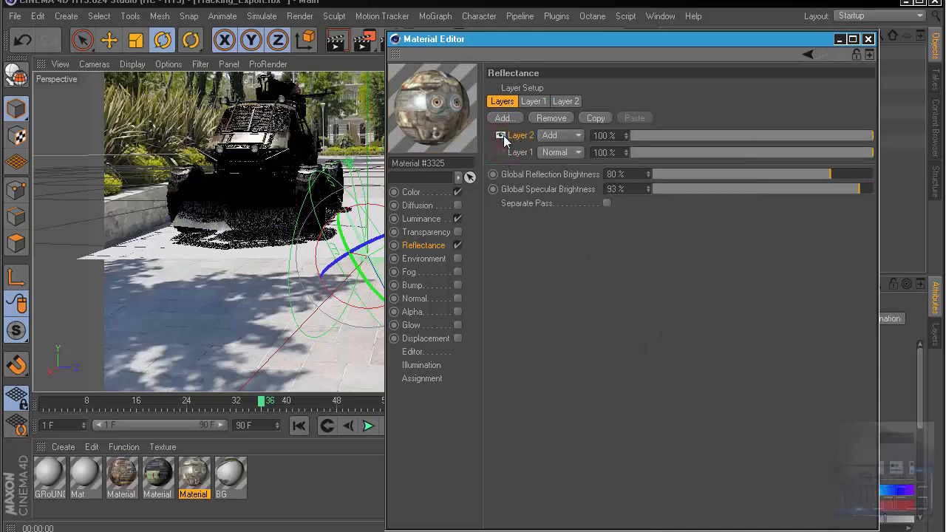
click(503, 136)
Set Layer 2's specular Width to 20% and Falloff to 4%, and close the Material Editor
click(566, 101)
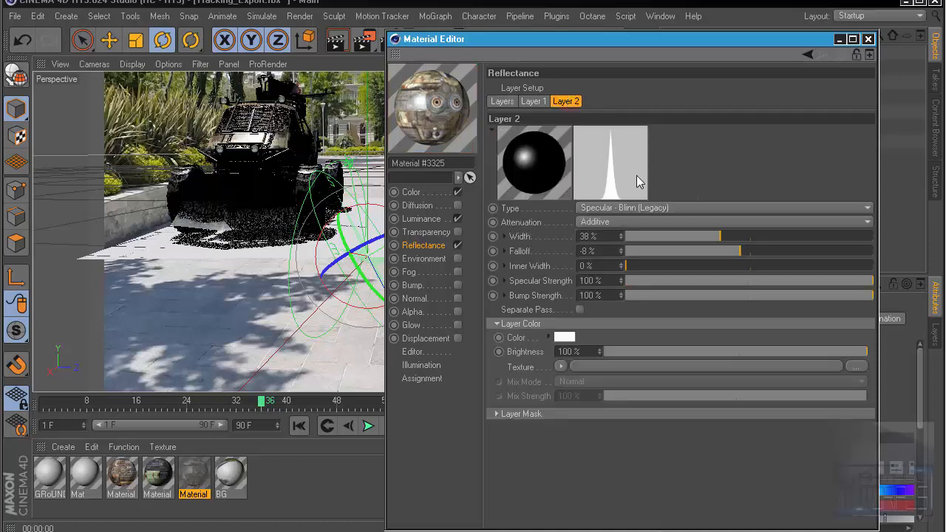
drag(690, 236, 683, 236)
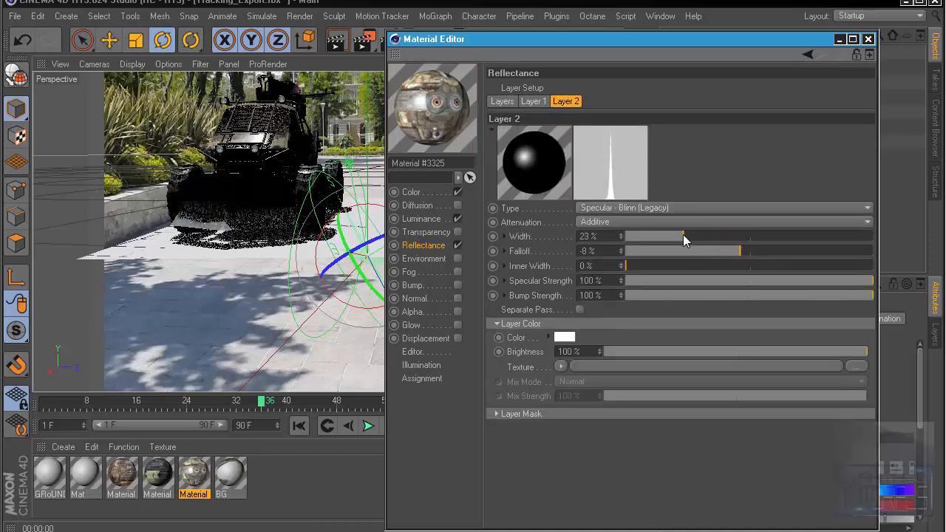
mouse_move(736, 250)
mouse_down()
mouse_move(731, 235)
mouse_move(744, 236)
mouse_up()
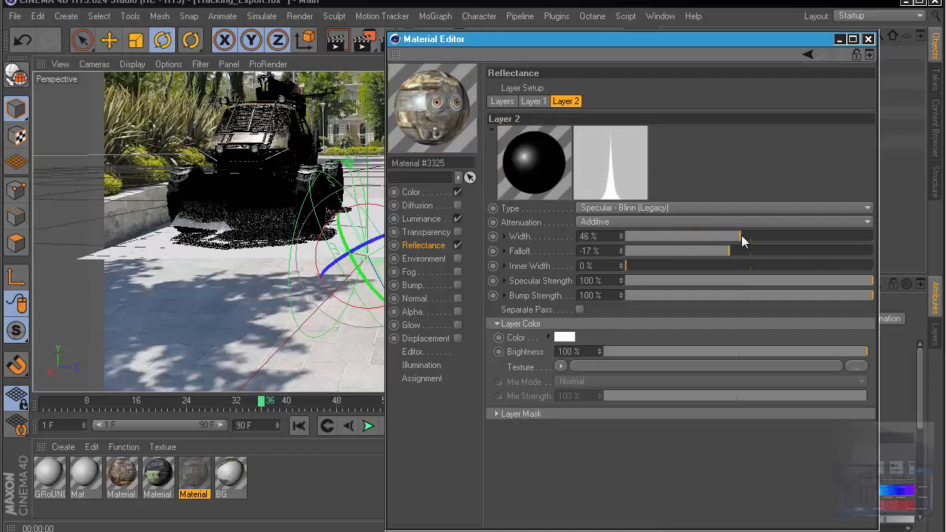
mouse_move(735, 236)
mouse_down()
mouse_move(713, 239)
mouse_move(750, 256)
mouse_move(730, 254)
mouse_move(765, 252)
mouse_move(654, 232)
mouse_move(665, 235)
mouse_up()
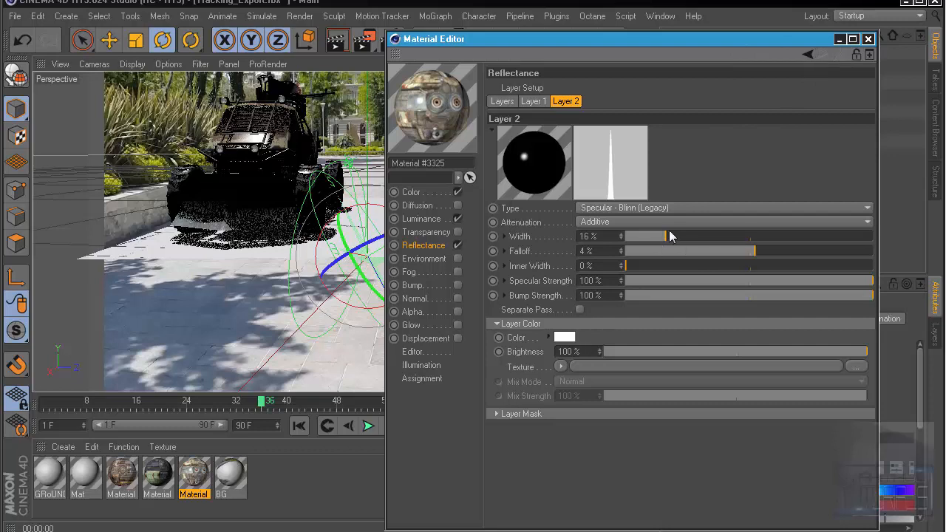
drag(669, 235, 675, 236)
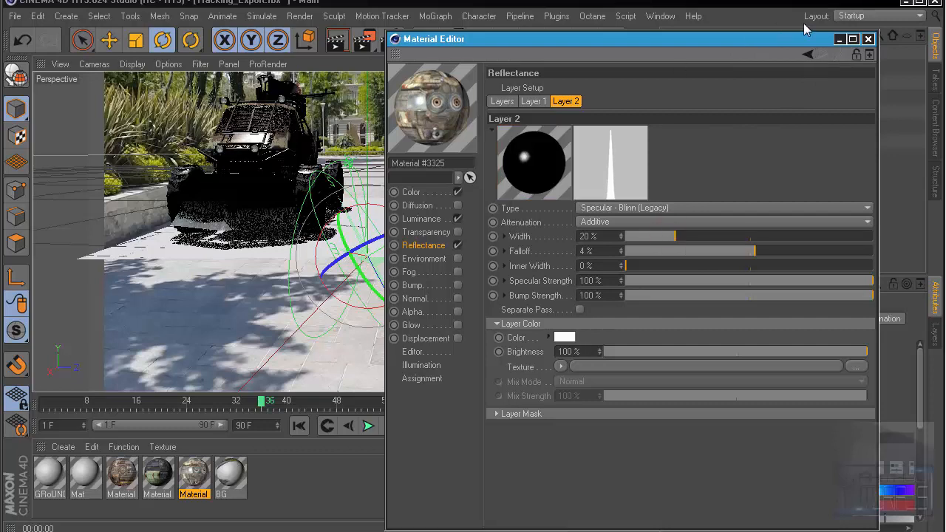
click(867, 38)
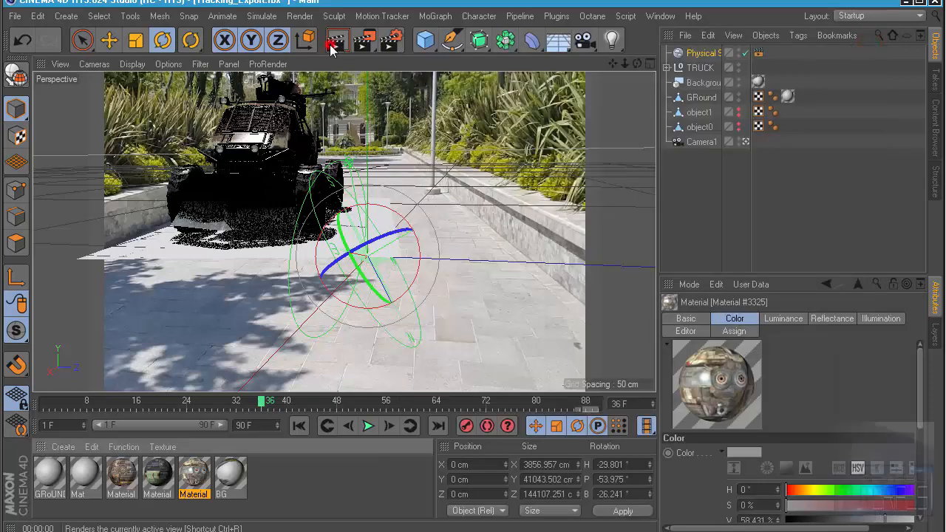
Render the active view to check the truck's material and shadow, and clear the object selection
click(332, 45)
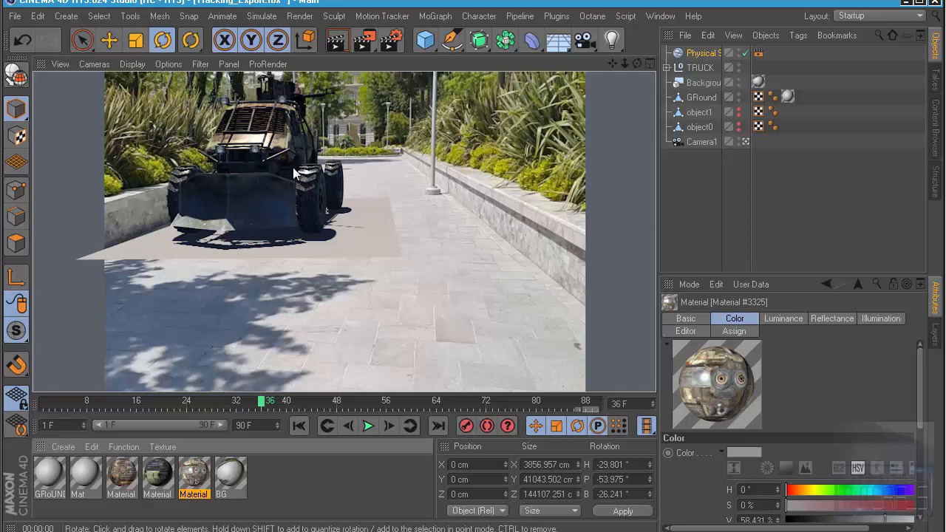
click(706, 191)
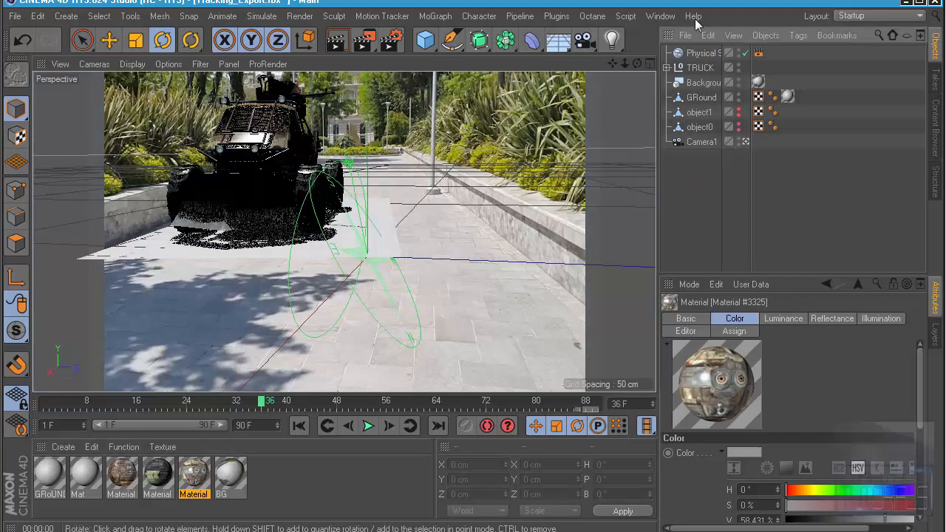
Add an Infinite Light to the scene
click(391, 40)
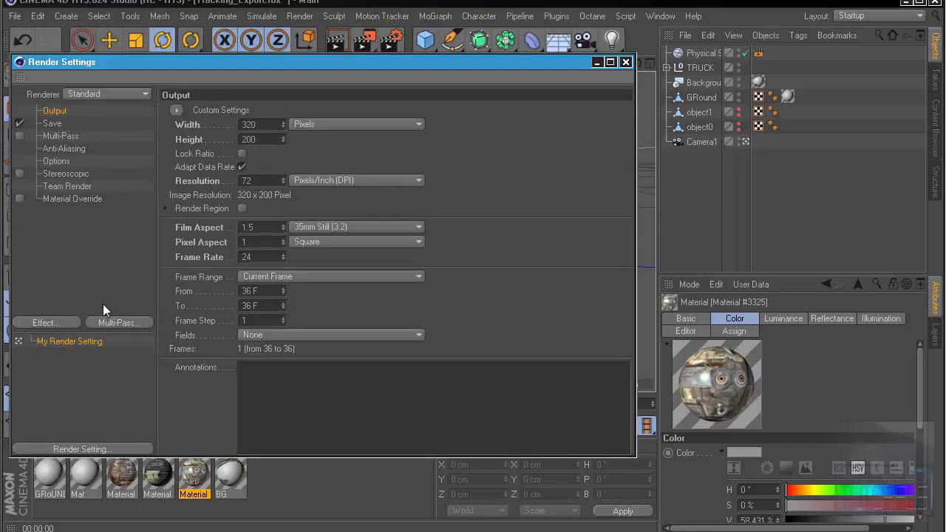
click(625, 62)
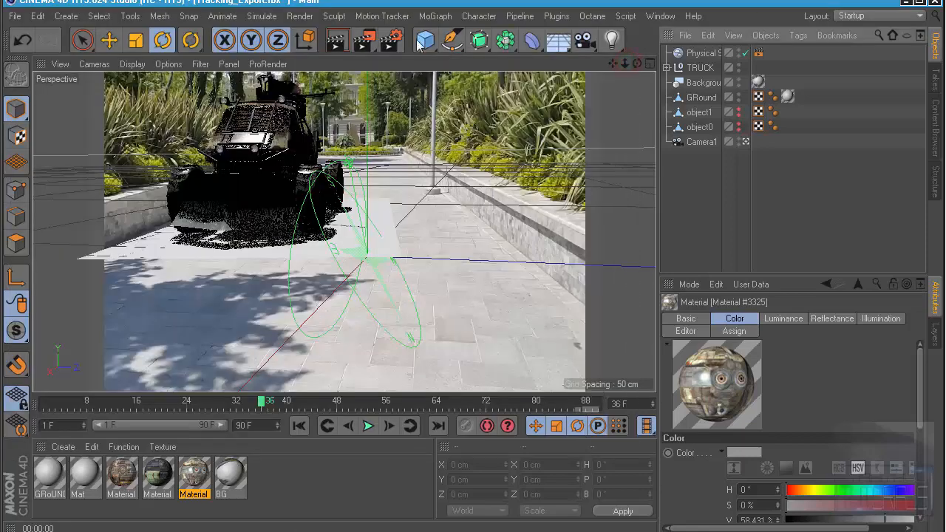
click(611, 40)
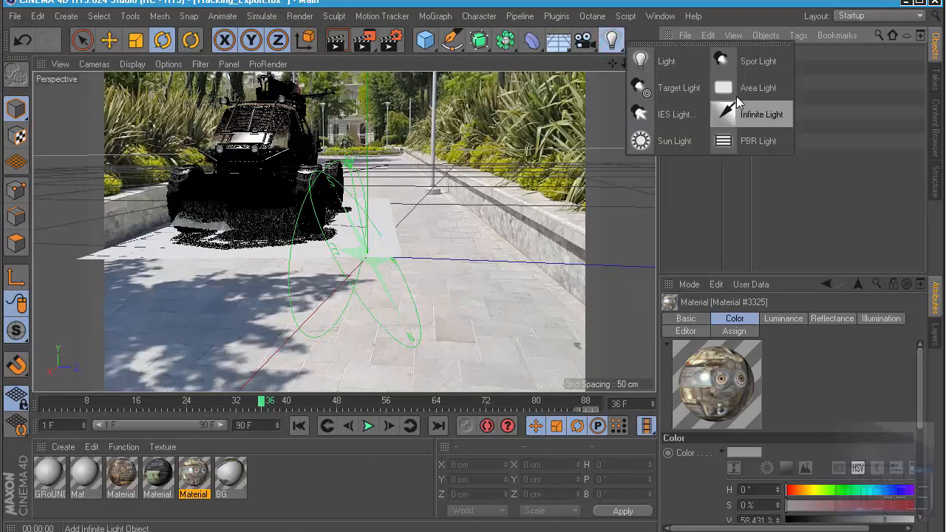
click(744, 122)
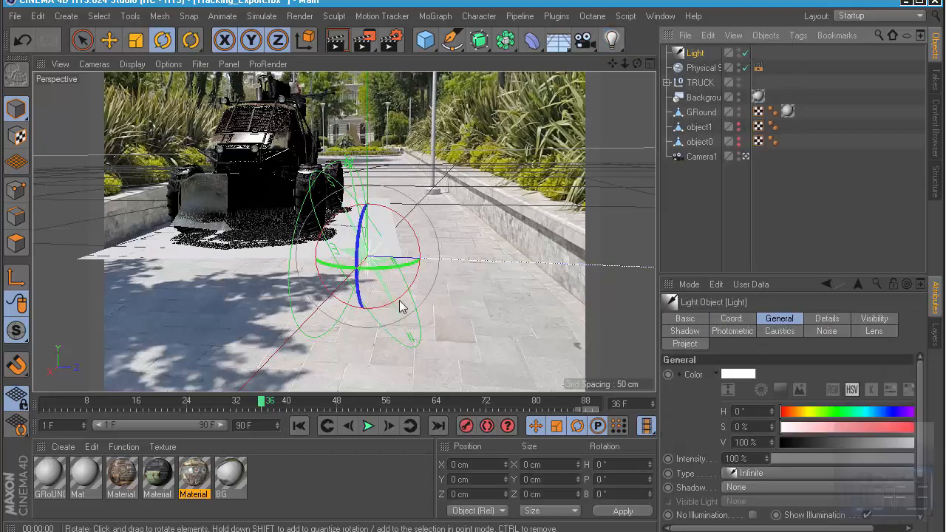
Rotate the infinite light to about H 130.5°, P 30° and B -185.1° so it illuminates the truck's front
drag(414, 238, 211, 317)
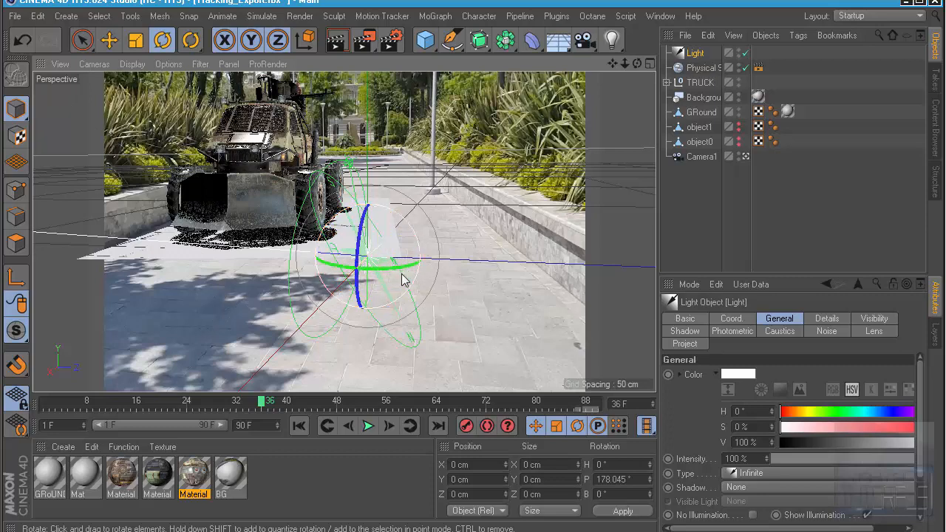
drag(402, 275, 327, 279)
drag(382, 243, 373, 296)
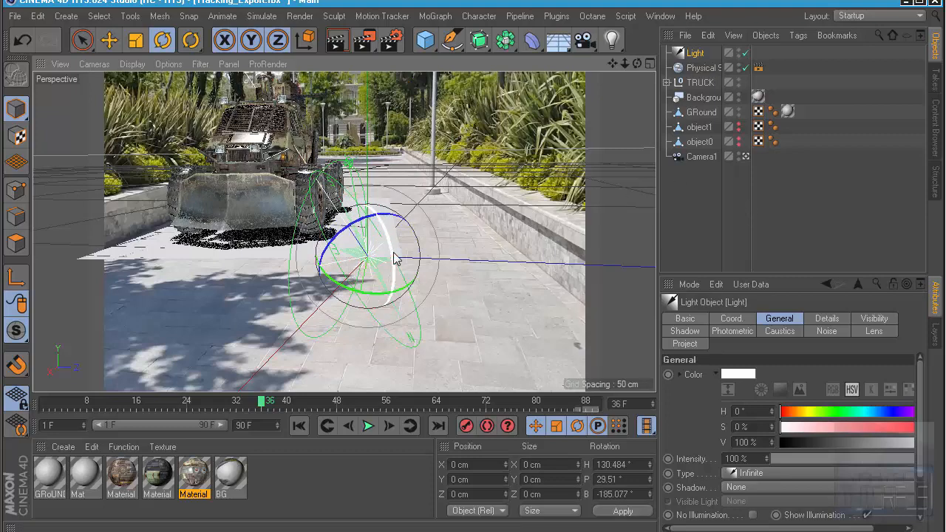
mouse_move(392, 258)
mouse_down()
mouse_move(394, 238)
mouse_move(410, 254)
mouse_up()
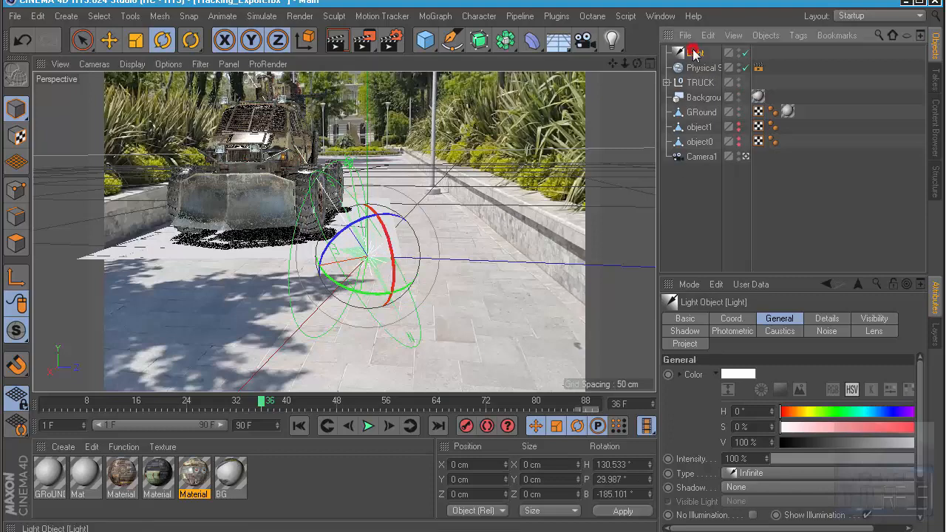
Lower the infinite light's intensity through 85% and 57% to 54%, test-rendering the active view after each adjustment, and clear the selection
drag(846, 460, 922, 444)
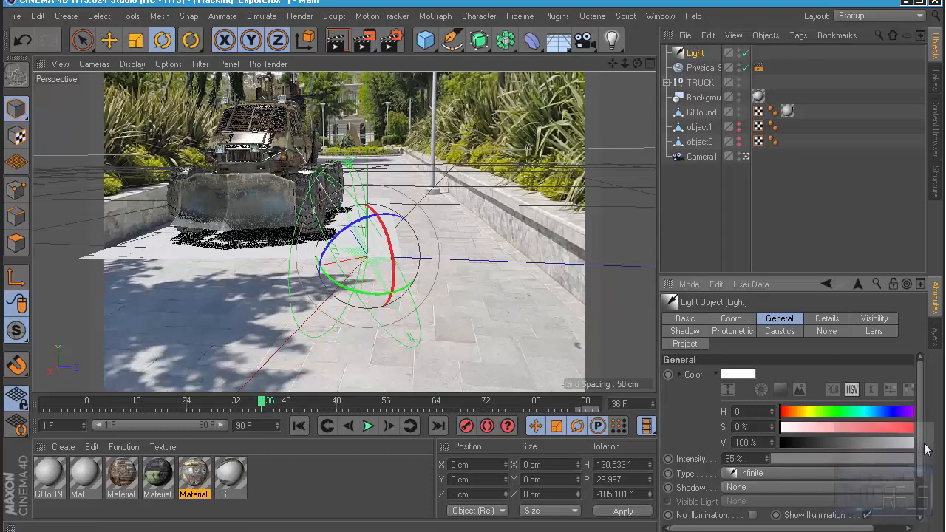
click(769, 252)
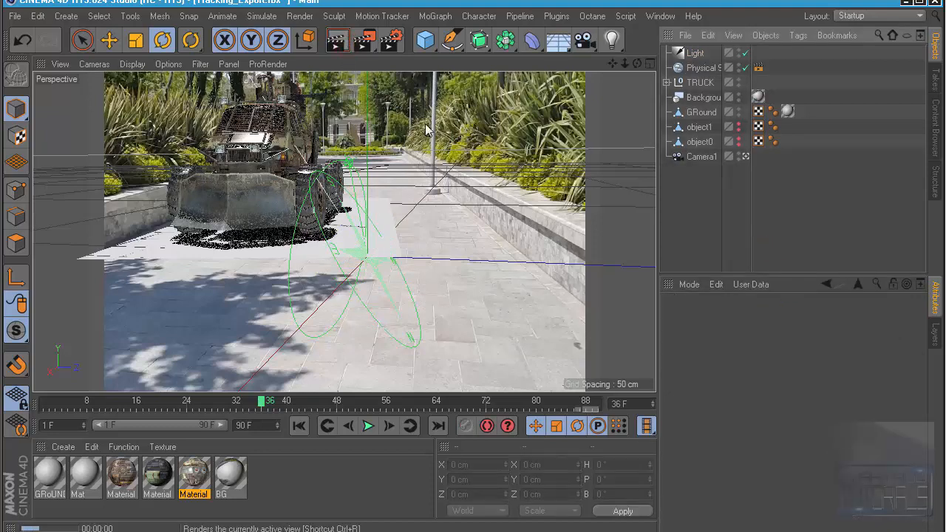
click(344, 43)
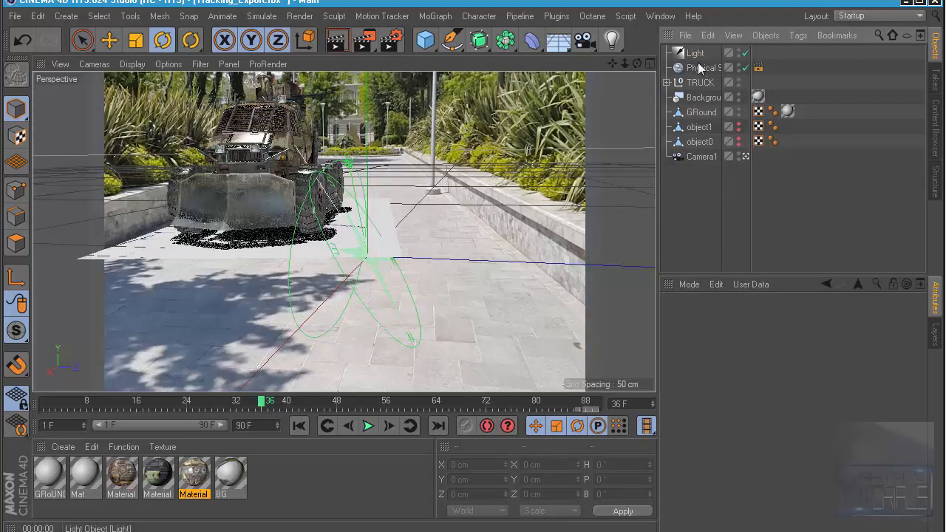
click(695, 53)
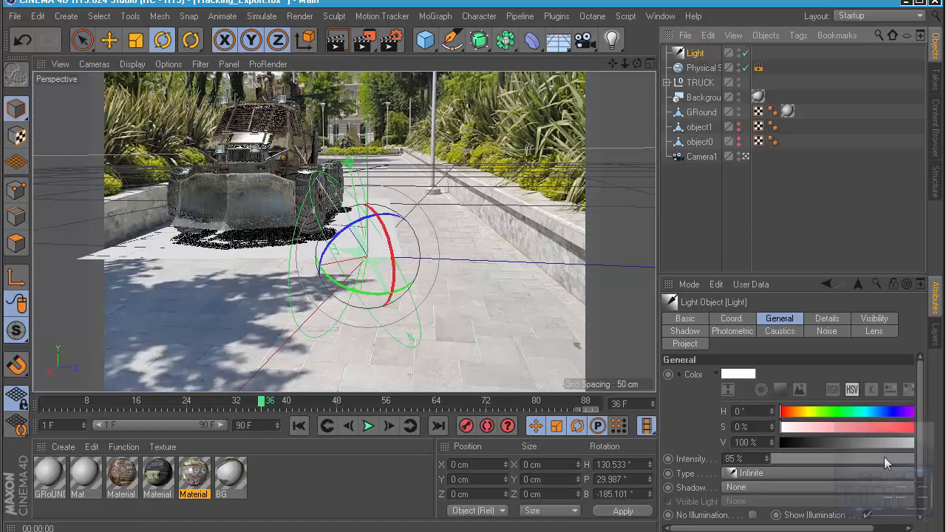
mouse_move(884, 457)
mouse_down()
mouse_move(855, 460)
mouse_move(877, 457)
mouse_up()
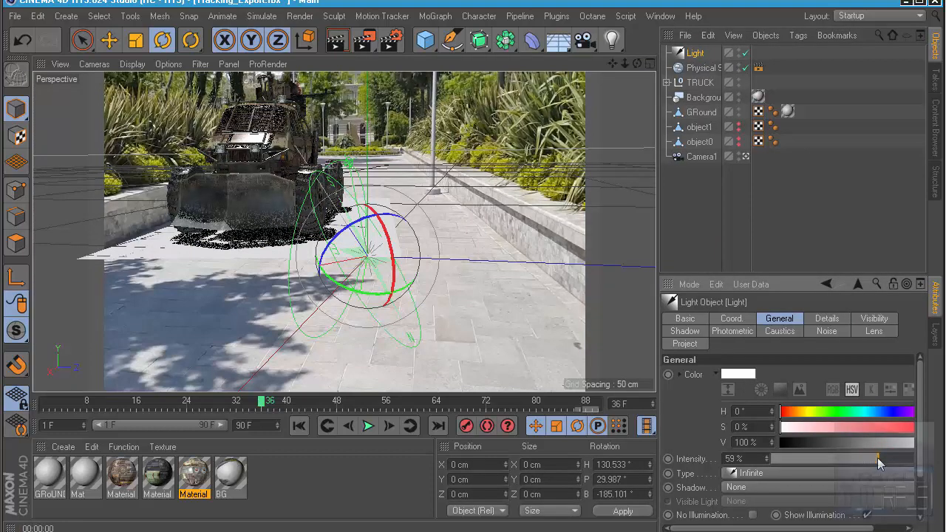
click(338, 44)
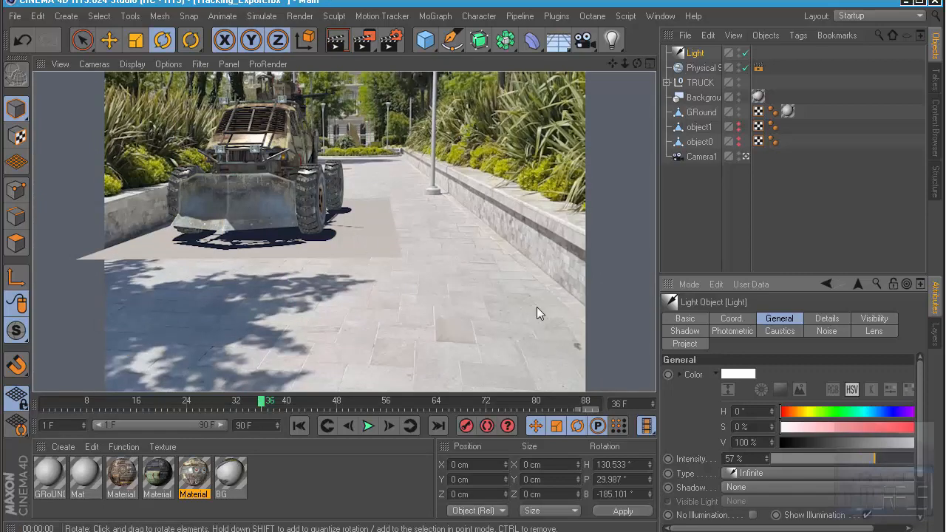
drag(865, 460, 870, 459)
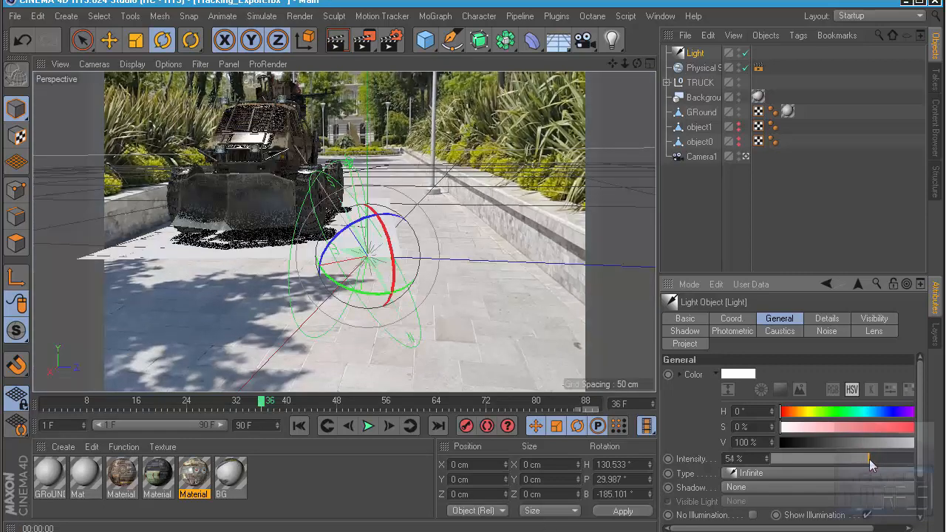
click(339, 46)
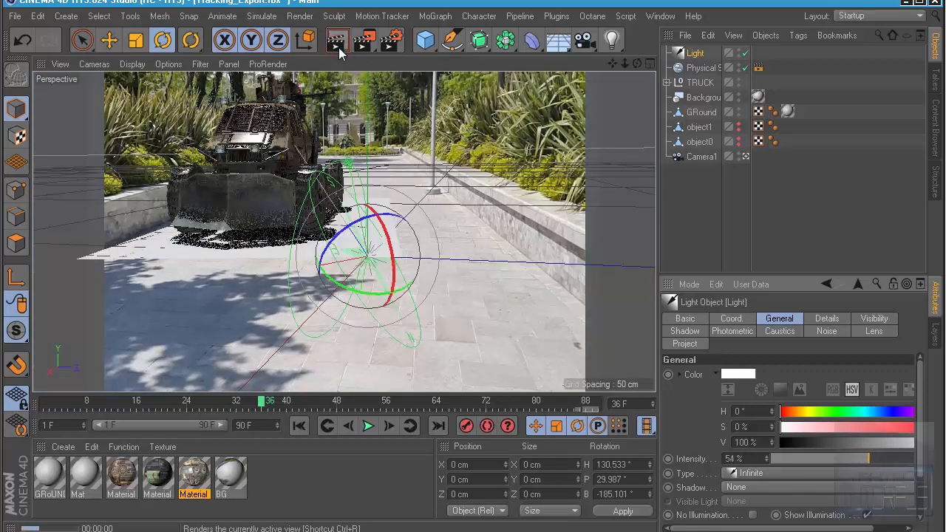
click(727, 246)
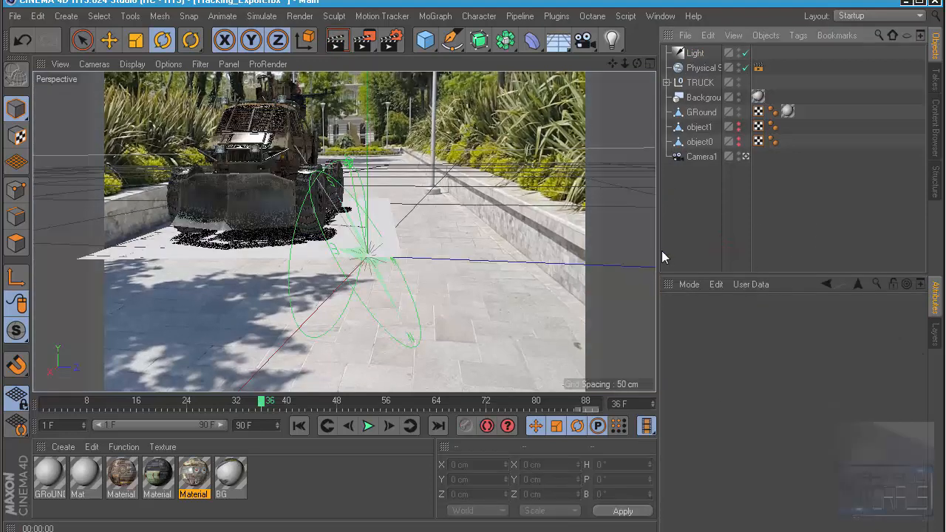
Widen the object and attribute area, tint the infinite light with hue 190° and saturation 22%, and render the active view
drag(661, 250, 599, 262)
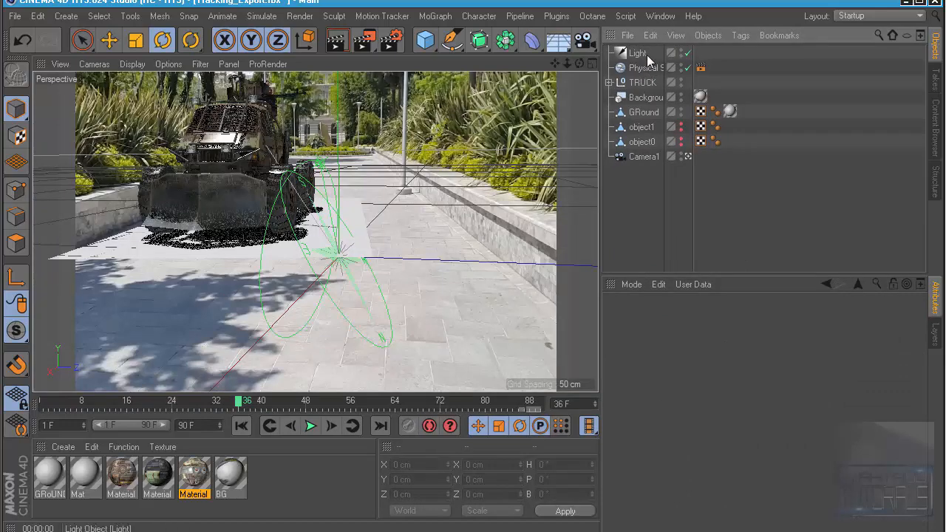
click(638, 54)
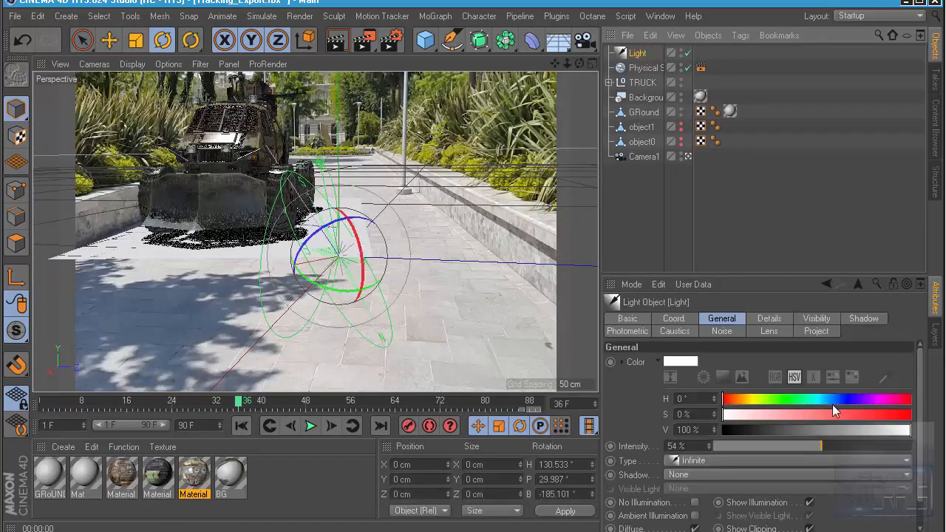
click(822, 399)
mouse_move(769, 416)
mouse_down()
mouse_move(794, 420)
mouse_move(765, 422)
mouse_up()
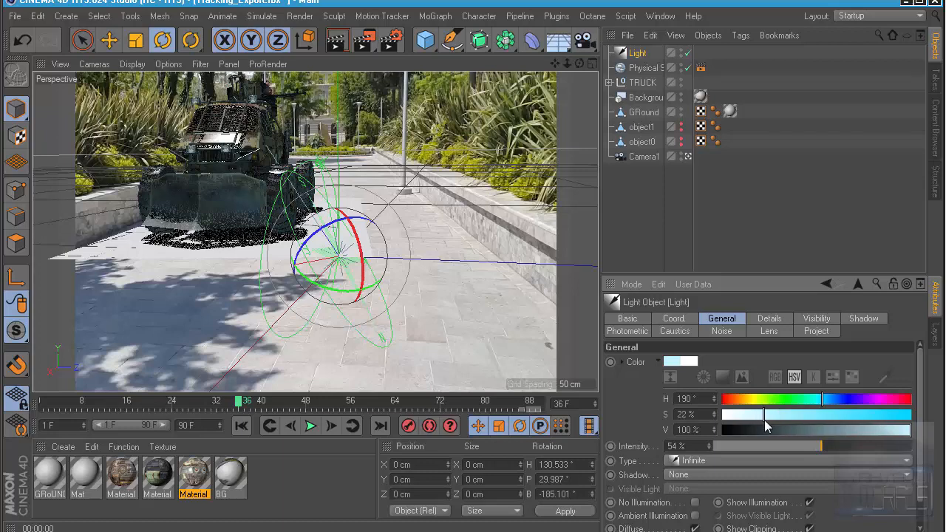
click(336, 41)
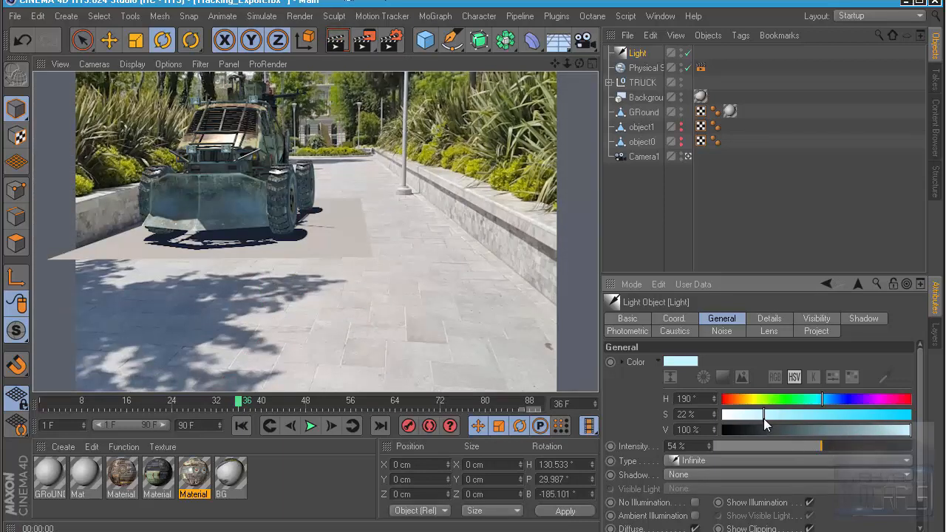
Reduce the light color's saturation to 10%, render the active view, and clear the object selection
drag(765, 421, 733, 418)
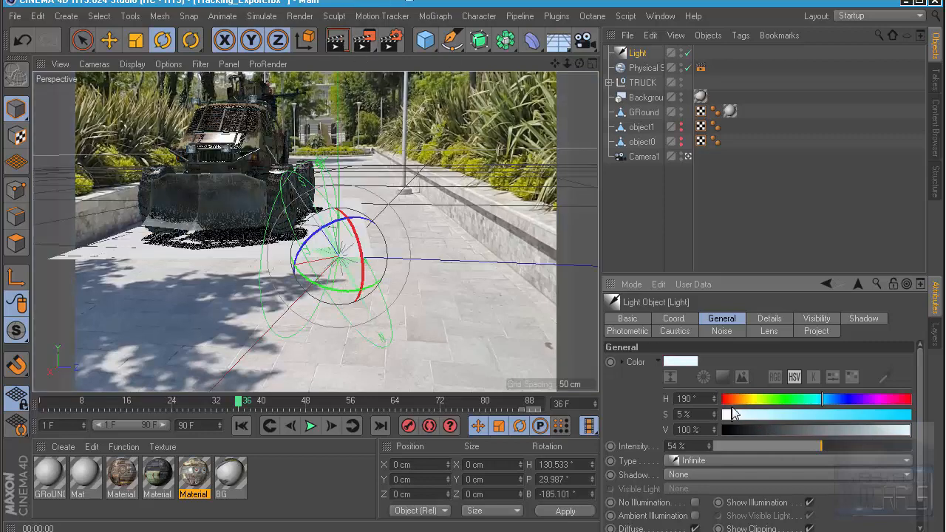
drag(733, 416, 743, 418)
click(336, 40)
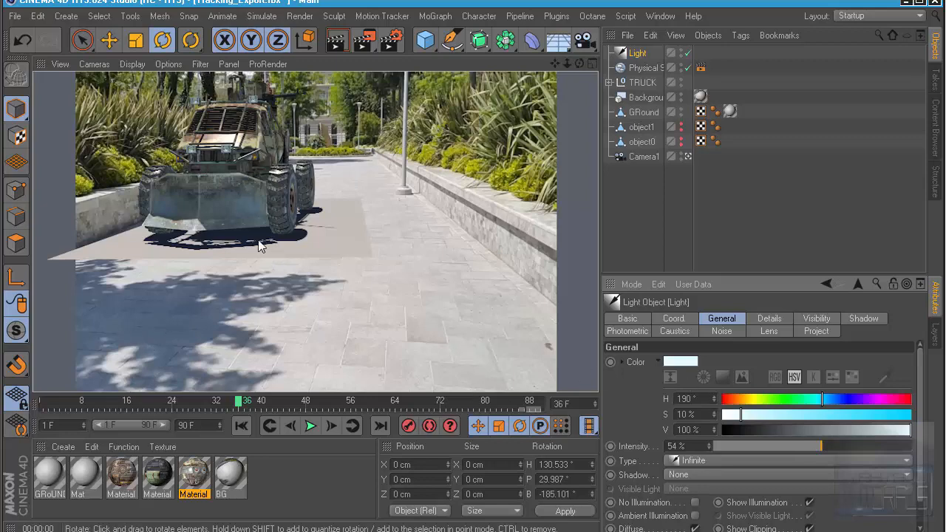
click(659, 215)
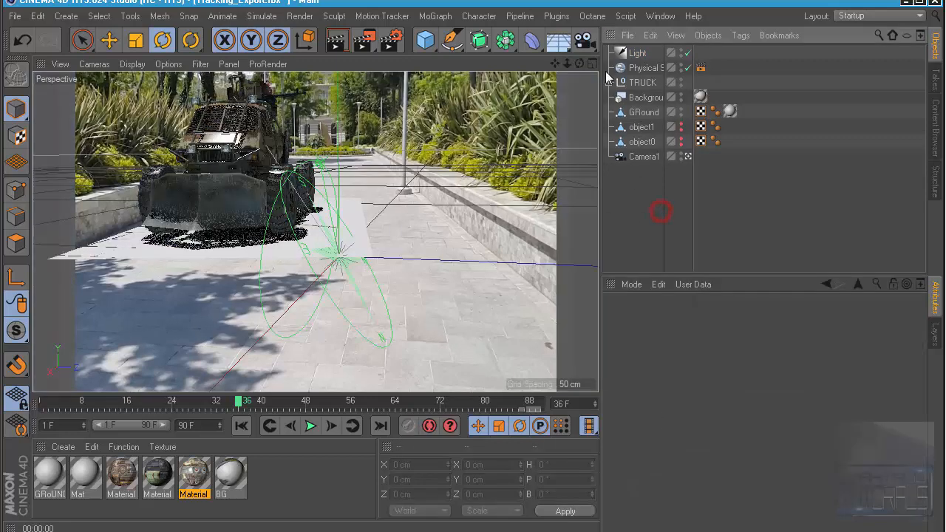
Change the renderer to Physical, test-render the current frame to the Picture Viewer, and close the viewer
click(392, 41)
click(108, 93)
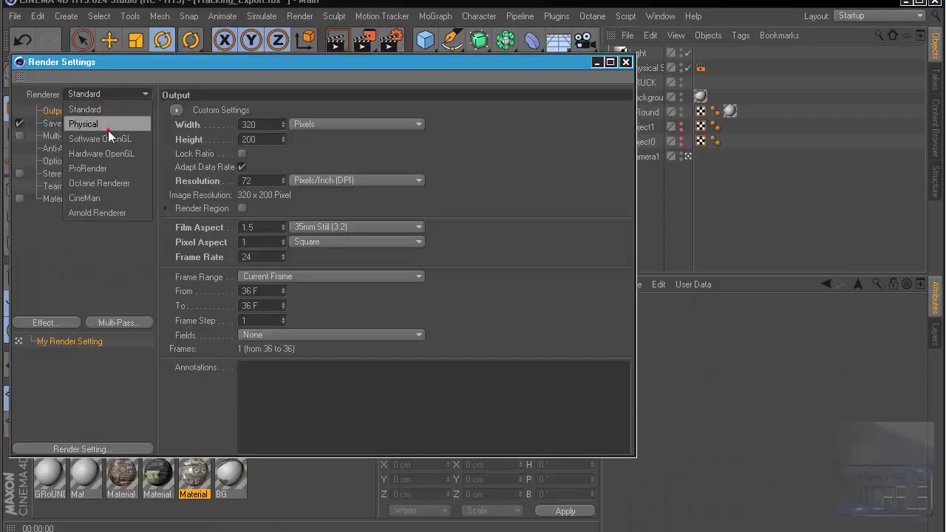
click(108, 124)
click(625, 62)
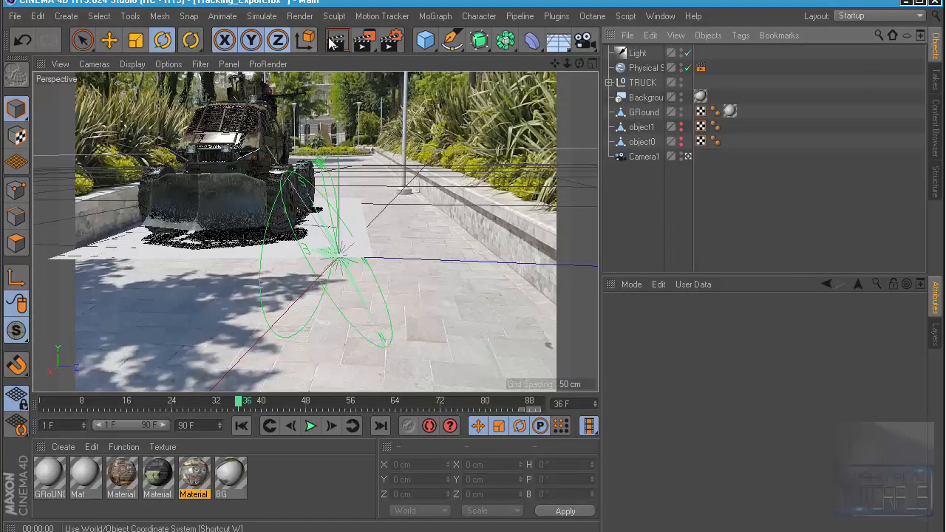
click(366, 42)
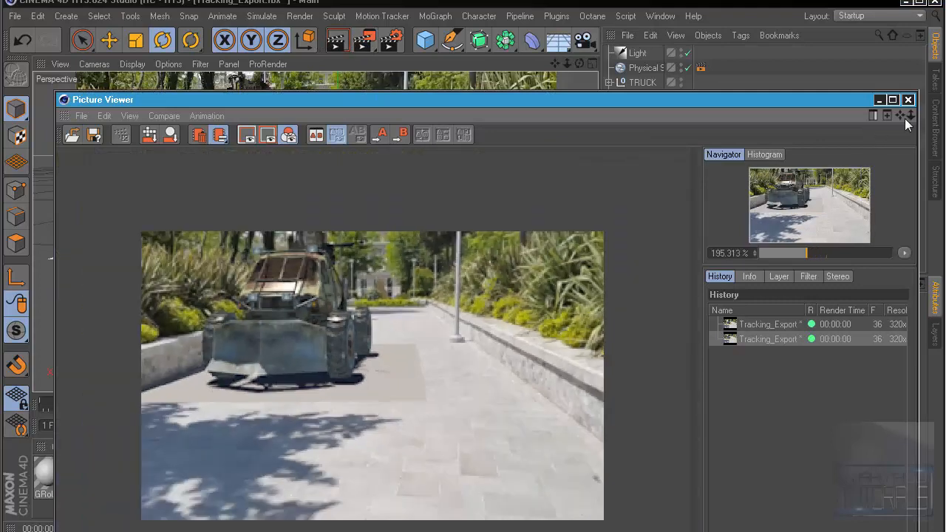
click(908, 100)
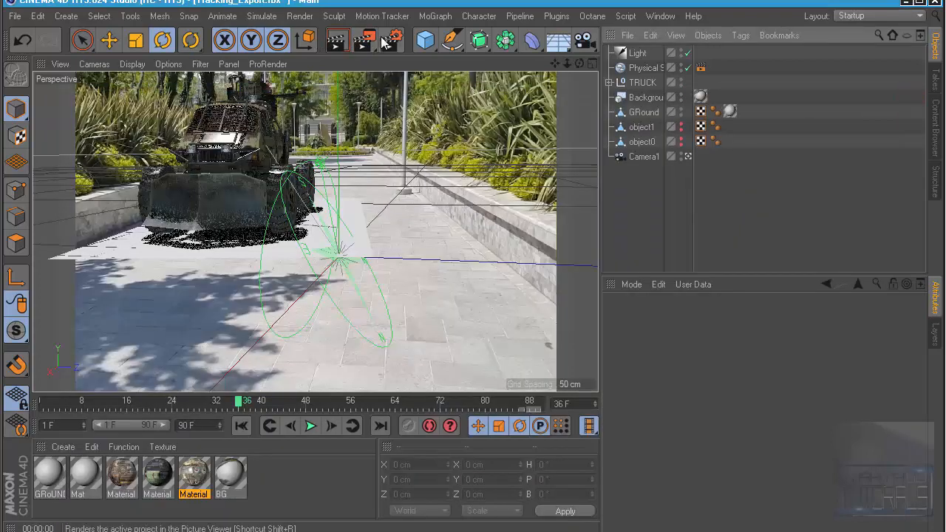
Set the render output size to 1280 x 720 pixels
click(392, 40)
click(191, 139)
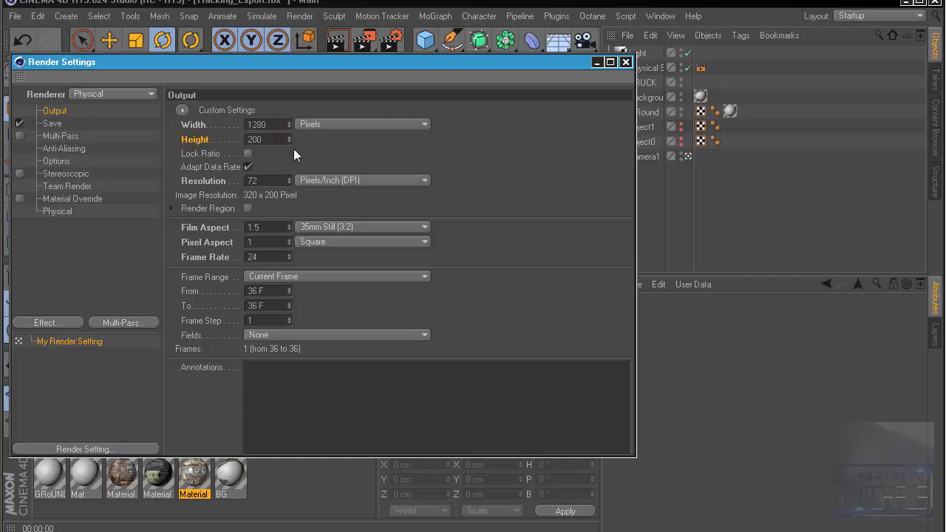
click(264, 140)
key(Return)
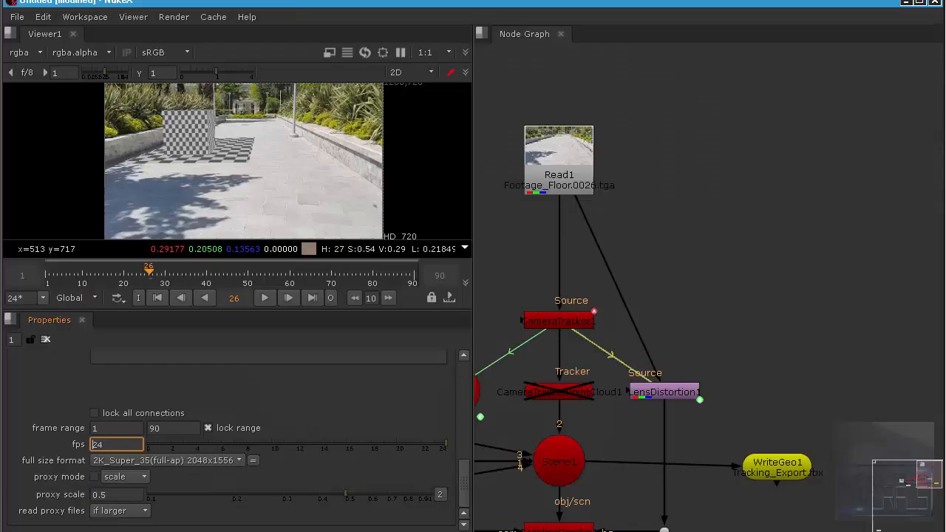
Examine the Read1 footage node's format and frame range in Nuke, and return to Cinema 4D
scroll(589, 284, down, 3)
scroll(677, 269, up, 5)
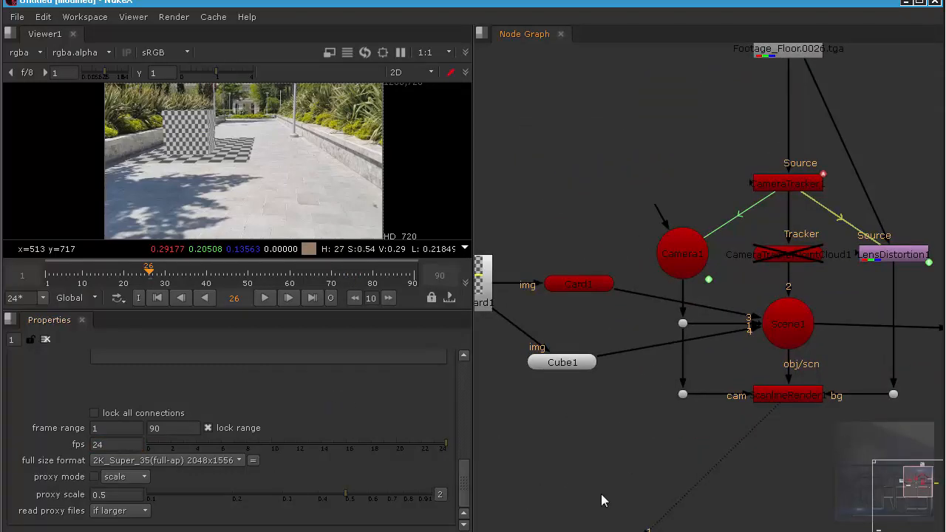
middle_drag(769, 60, 677, 256)
double_click(687, 232)
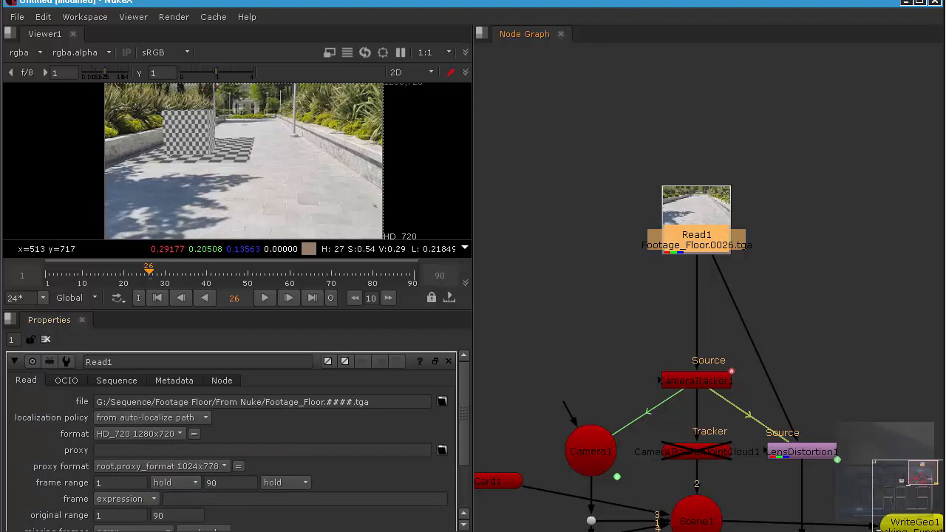
key(alt+Tab)
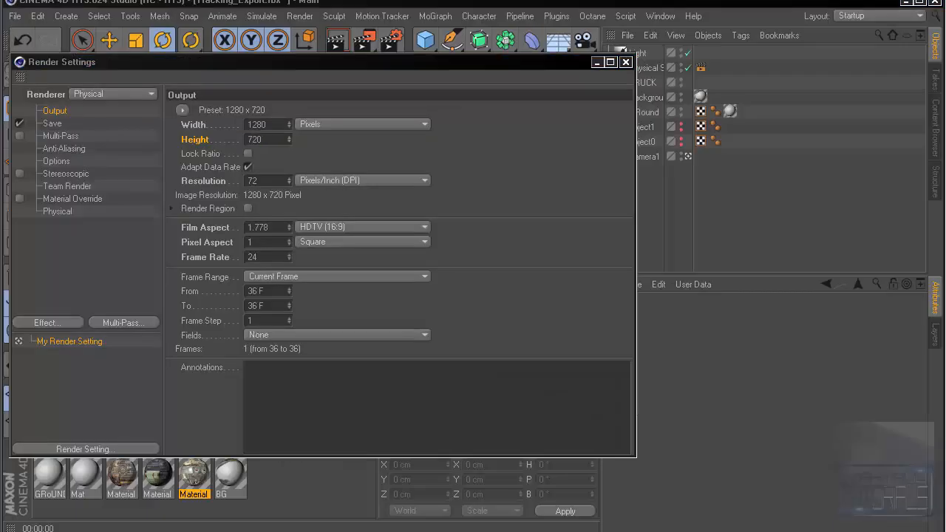
key(alt+Tab)
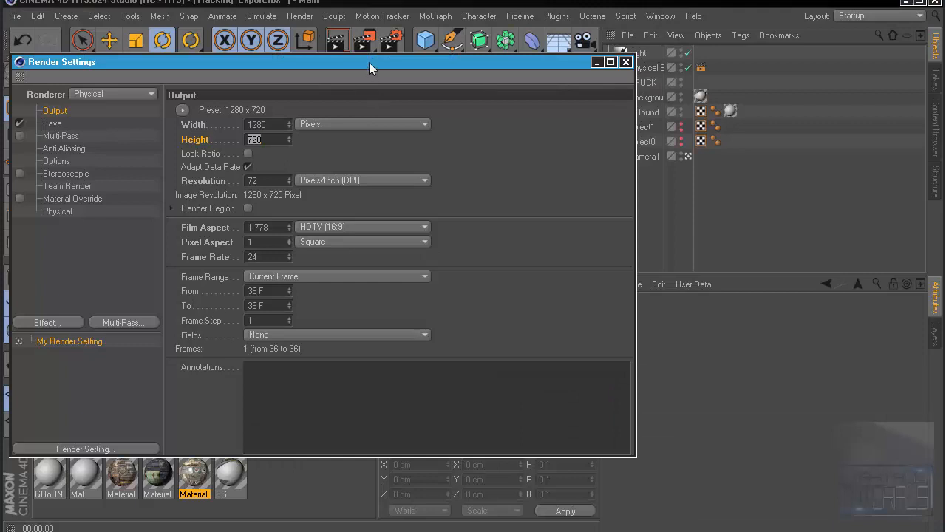
Check the output width and height against the footage format, and close the Render Settings
drag(370, 68, 447, 69)
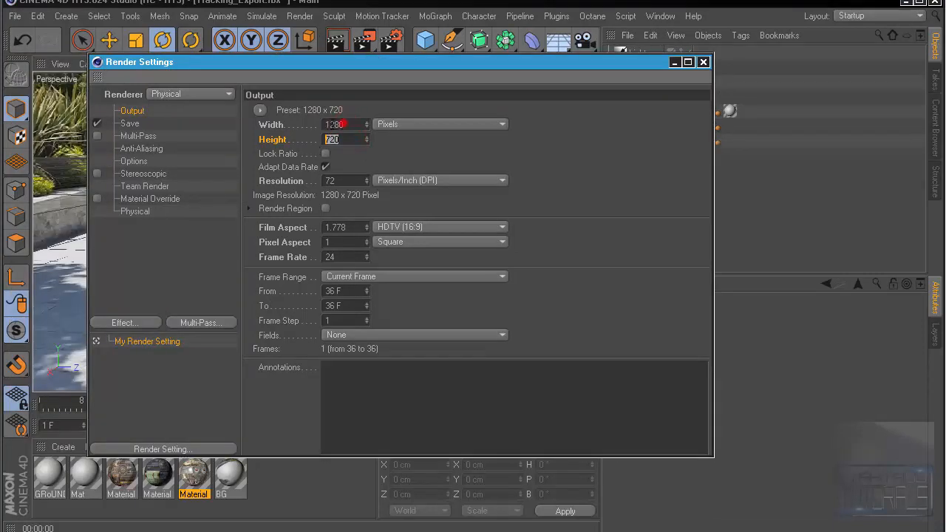
click(337, 124)
click(338, 139)
click(339, 125)
click(340, 141)
click(703, 62)
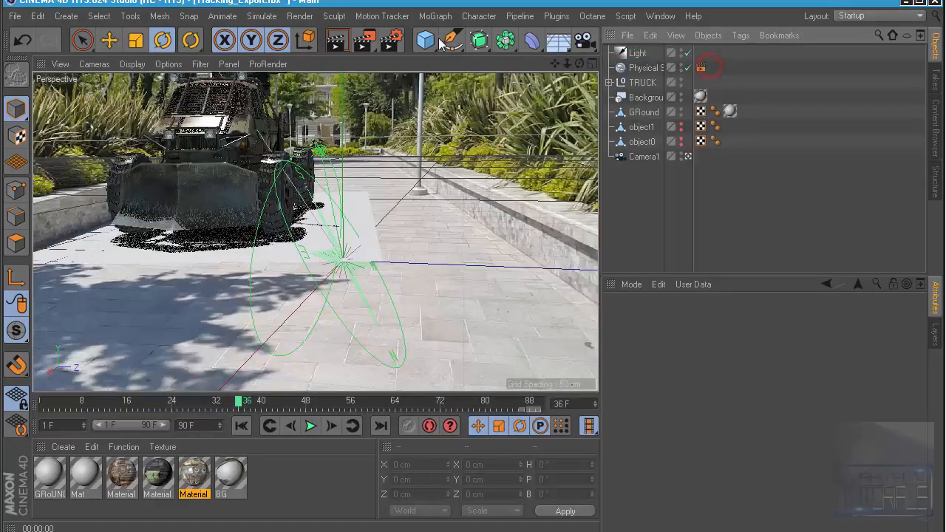
Test-render the current frame to the Picture Viewer in a restarted render, inspect the truck and its ground shadow, and close the viewer
click(361, 41)
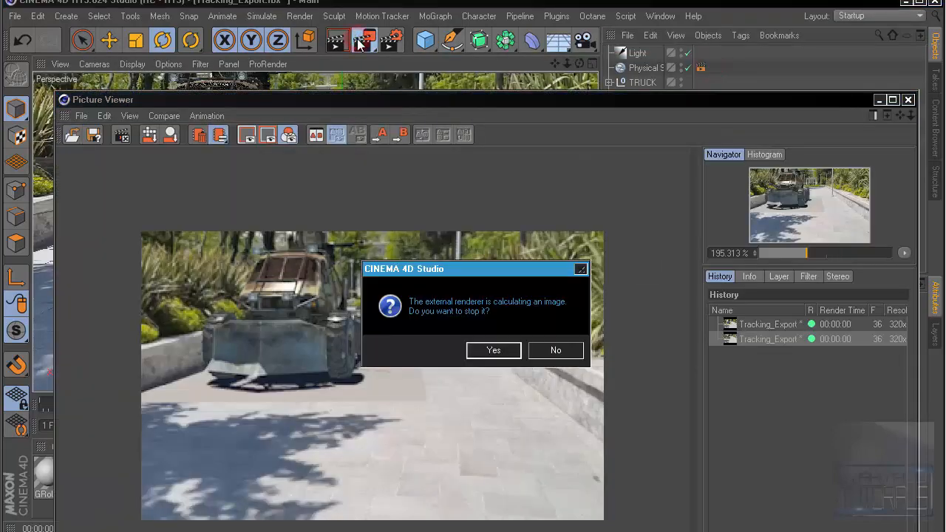
click(493, 351)
double_click(433, 99)
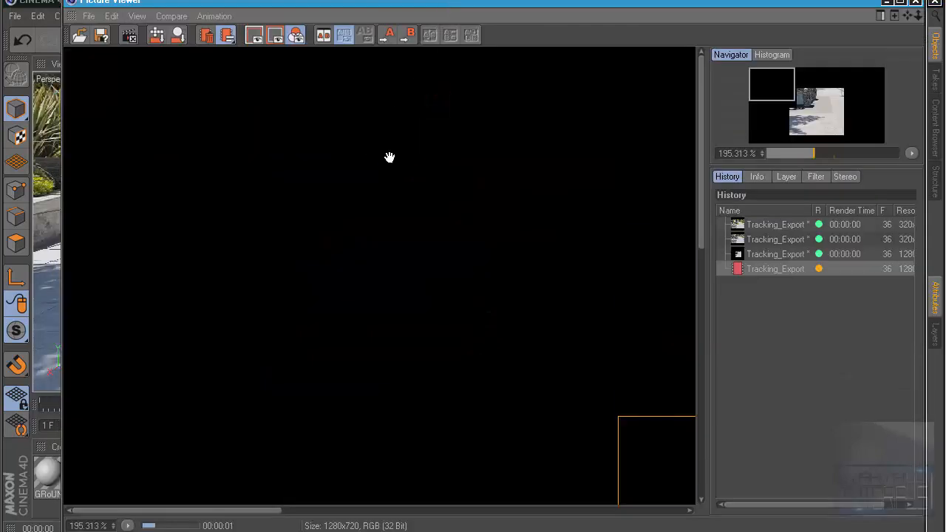
scroll(390, 157, down, 2)
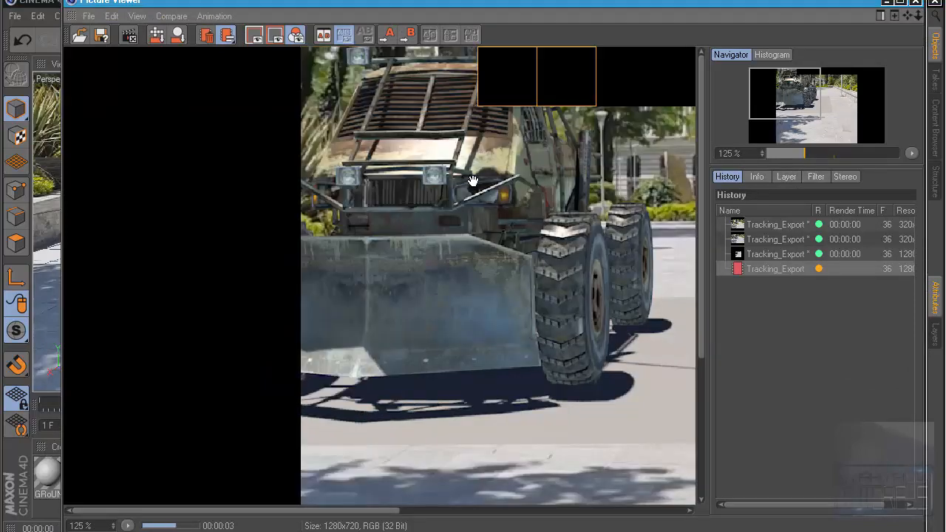
scroll(344, 148, down, 2)
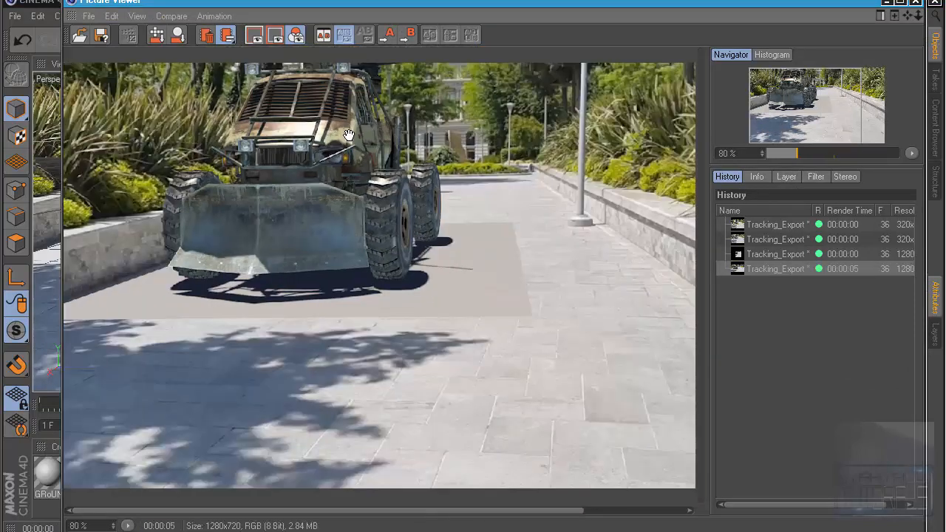
scroll(348, 135, up, 3)
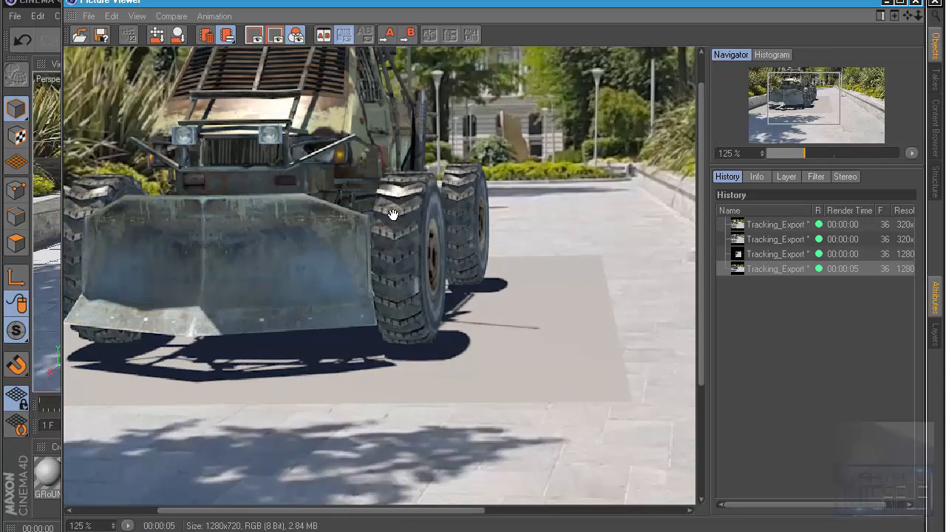
click(918, 4)
Add the Ambient Occlusion effect to the render settings and close them
click(394, 41)
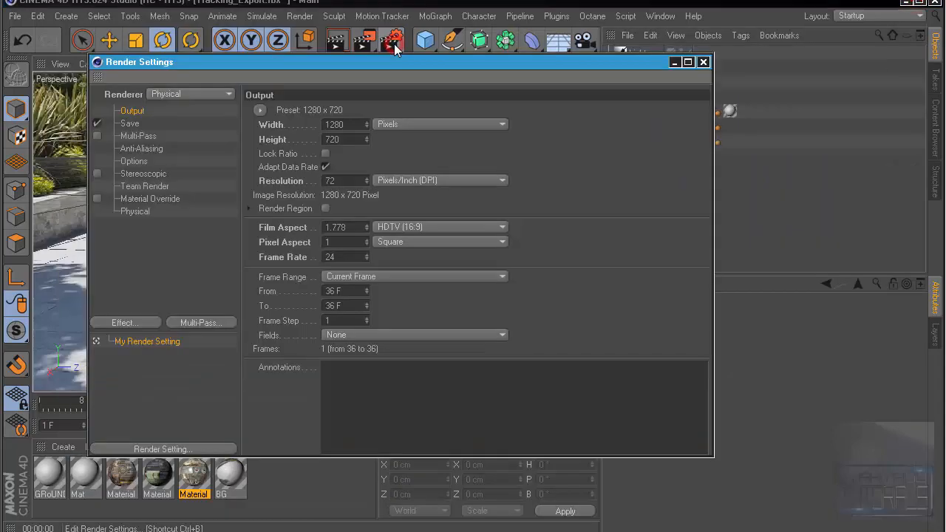
click(141, 320)
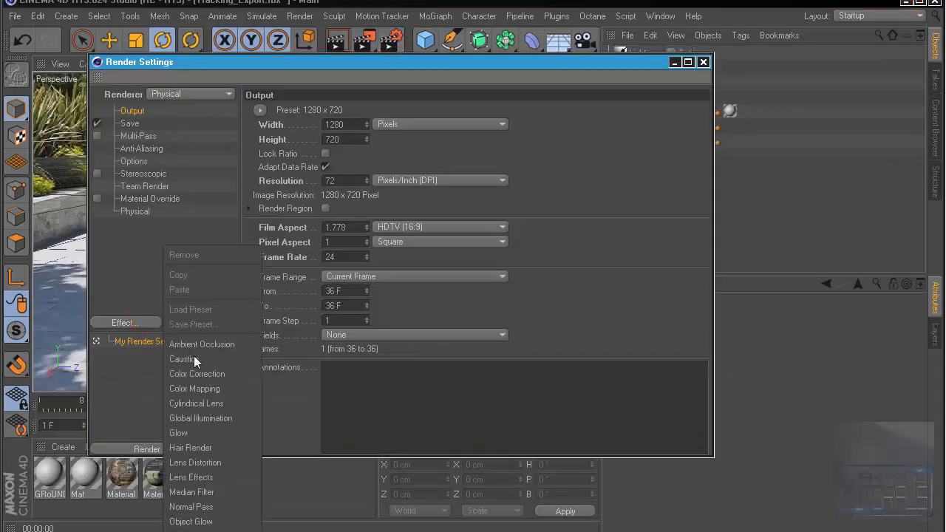
click(207, 342)
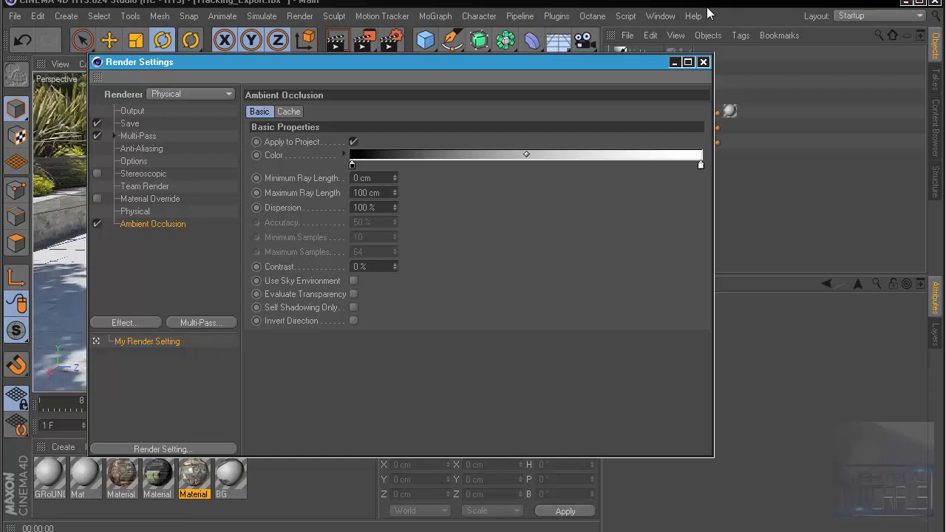
click(702, 62)
Render the current frame with ambient occlusion, examine the truck's plow, tyres and ground contact shadows up close, and close the viewer
click(363, 40)
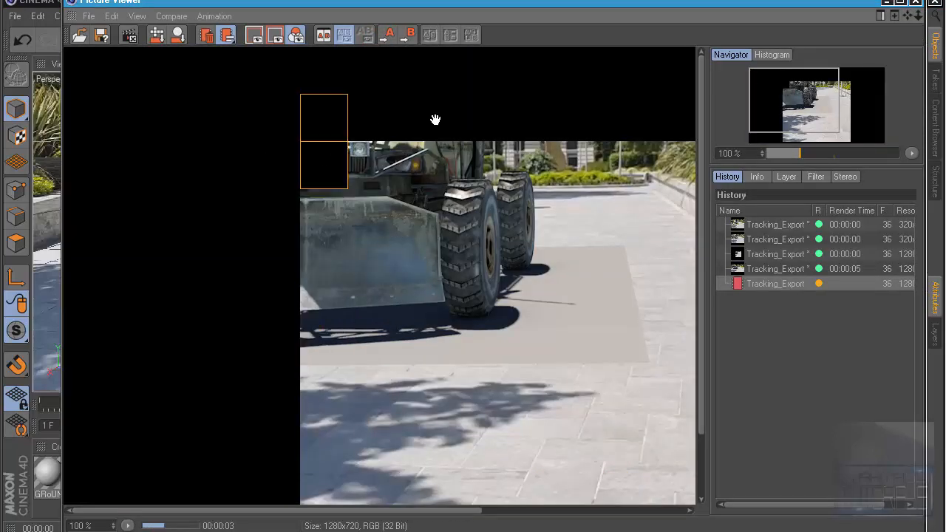
scroll(434, 120, up, 3)
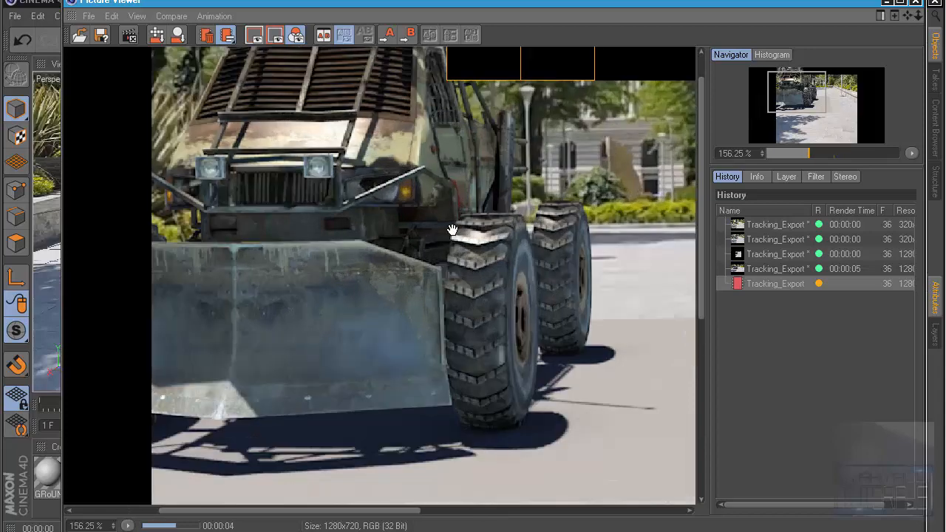
scroll(452, 230, down, 2)
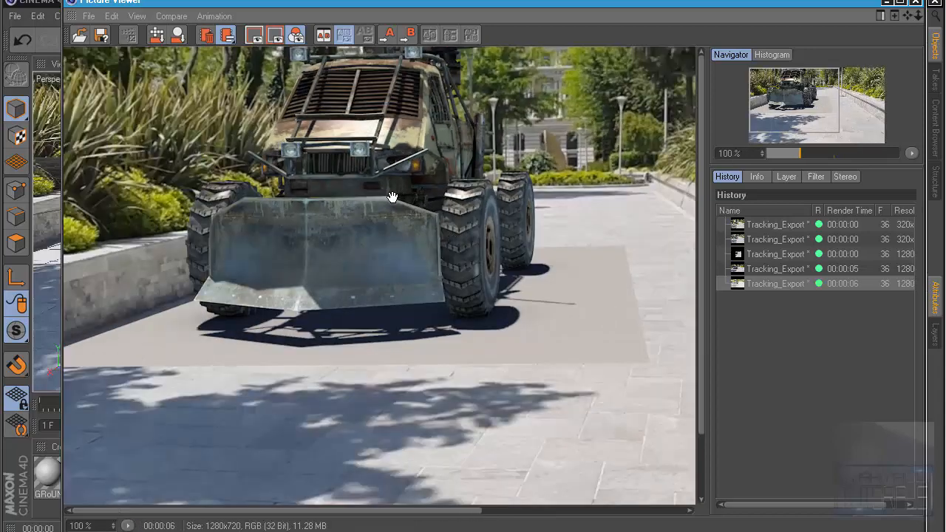
scroll(392, 197, down, 2)
scroll(325, 181, up, 1)
scroll(180, 222, up, 1)
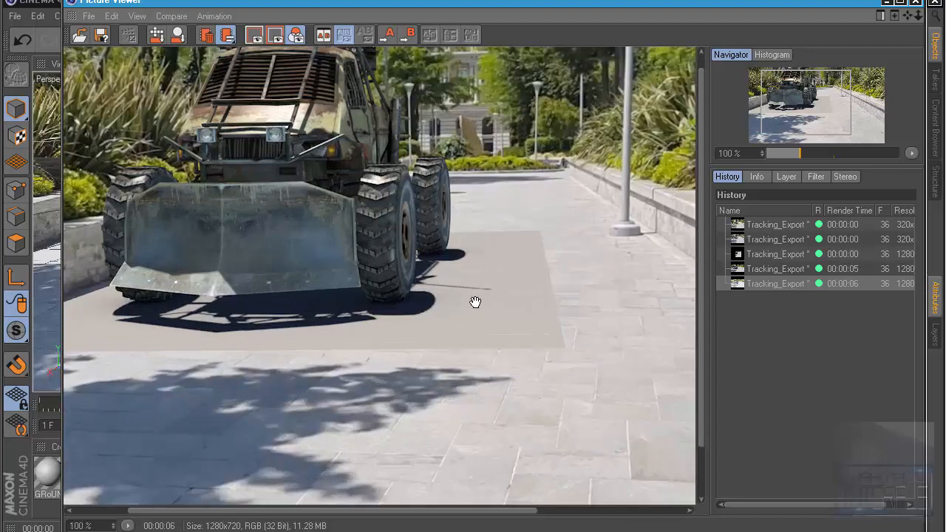
scroll(406, 270, down, 3)
scroll(306, 214, up, 2)
scroll(303, 222, down, 1)
scroll(365, 310, up, 1)
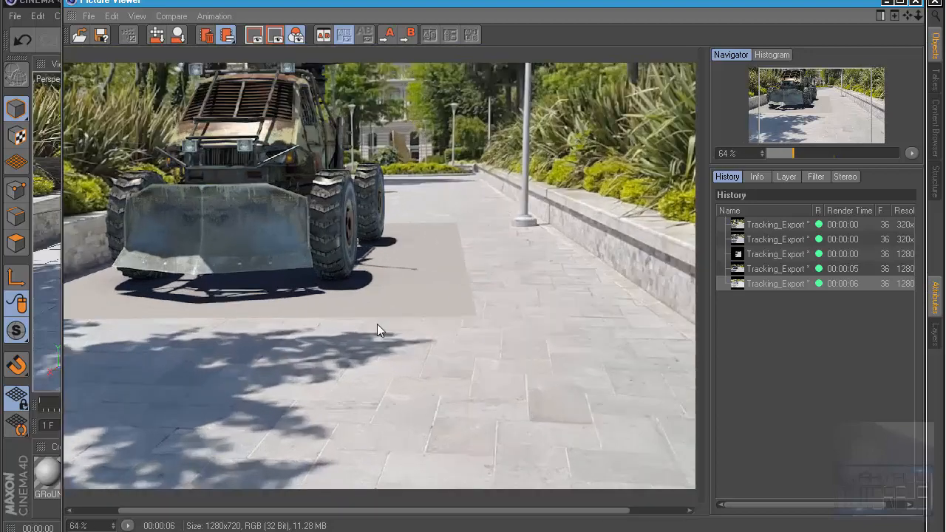
scroll(367, 303, up, 7)
scroll(342, 288, down, 2)
scroll(421, 186, up, 2)
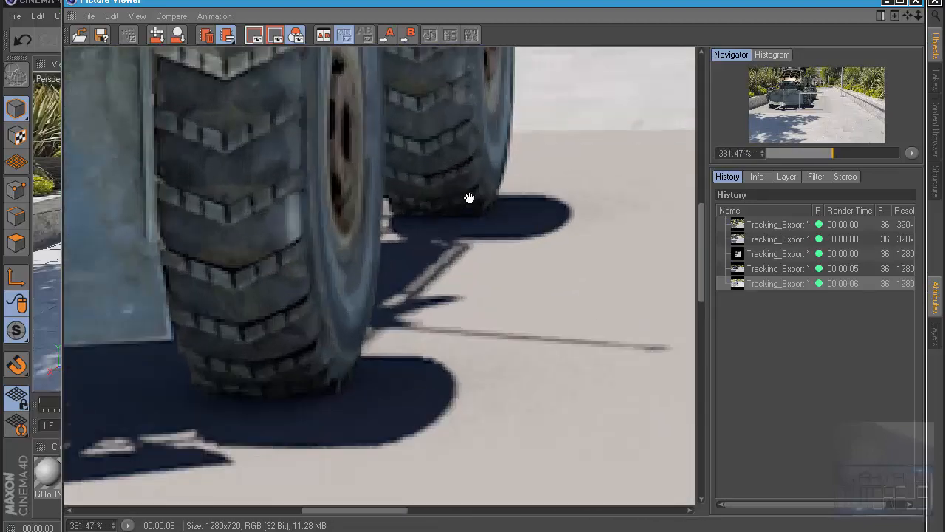
scroll(425, 233, down, 8)
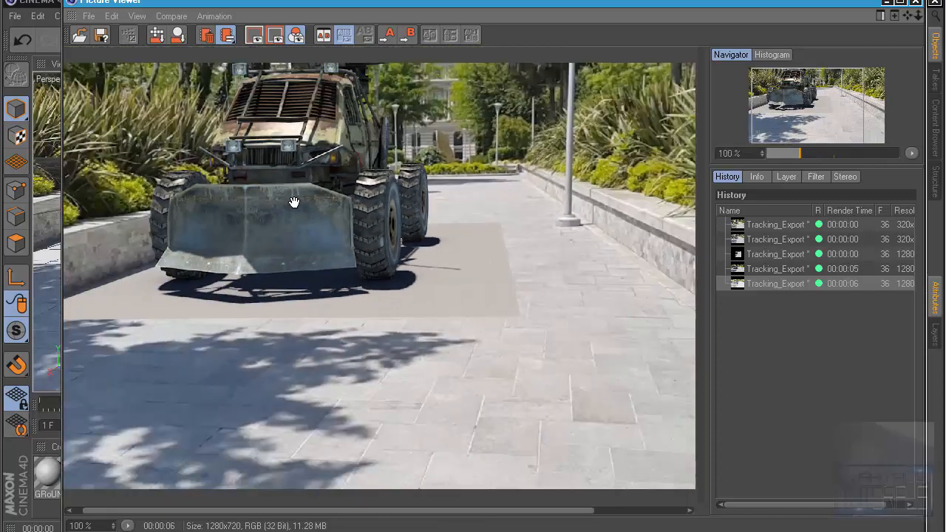
scroll(330, 238, down, 1)
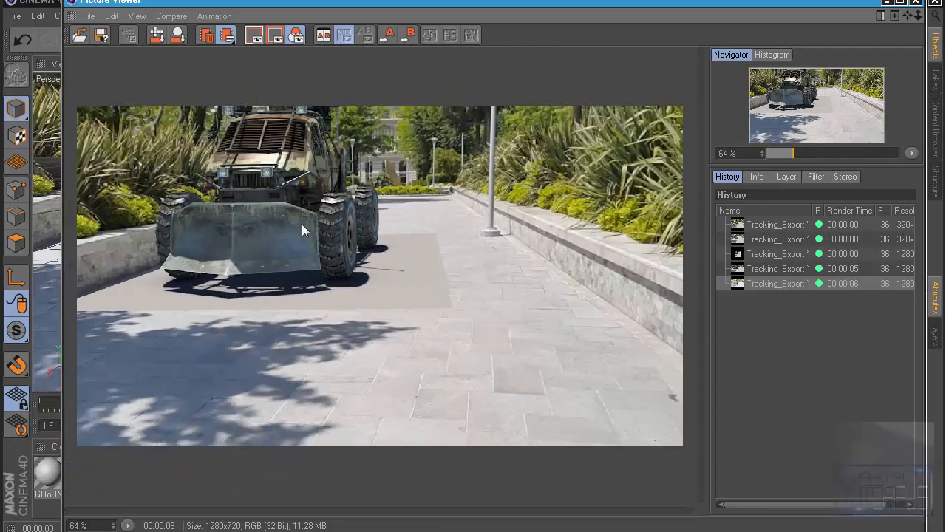
scroll(347, 217, up, 1)
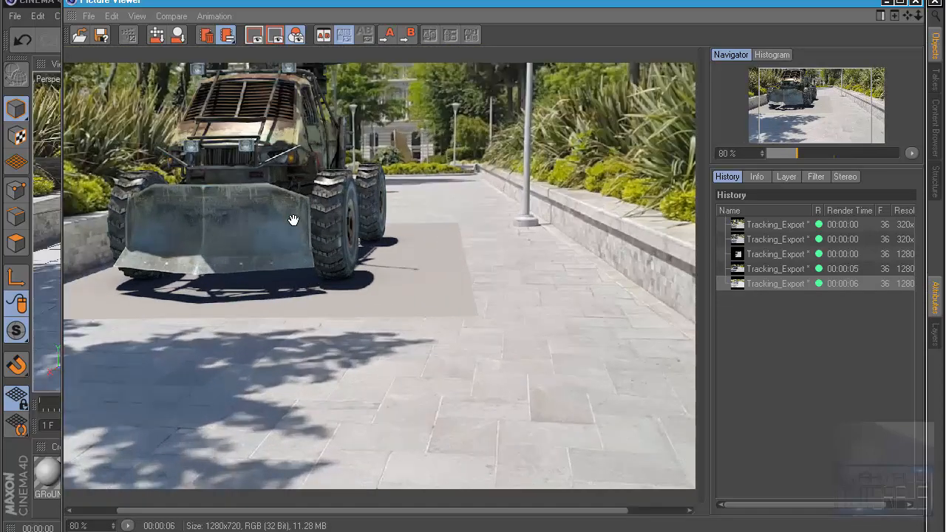
scroll(222, 347, up, 2)
scroll(212, 363, down, 2)
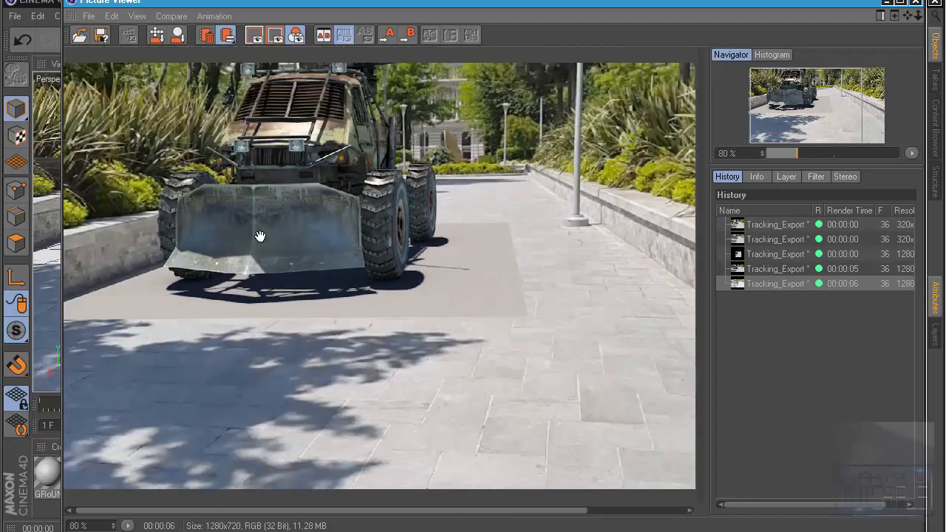
scroll(368, 290, down, 1)
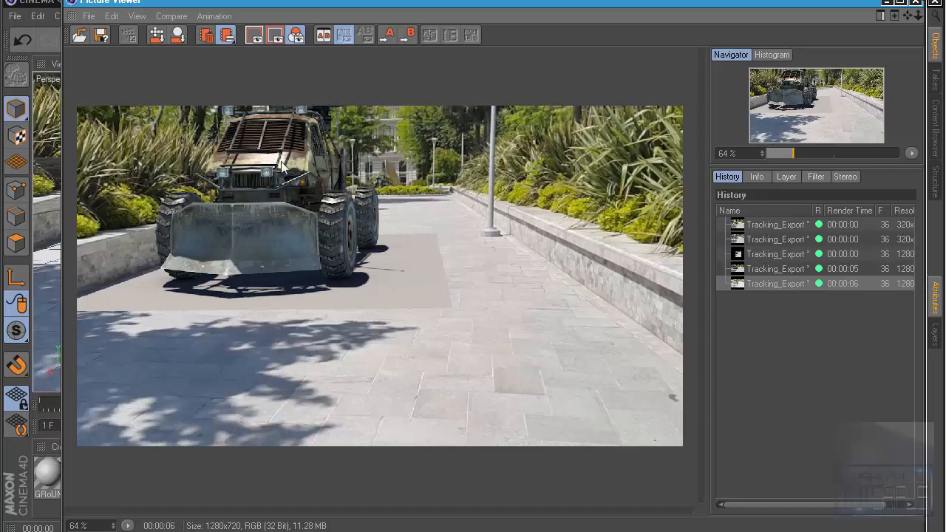
scroll(281, 165, up, 1)
scroll(315, 150, up, 1)
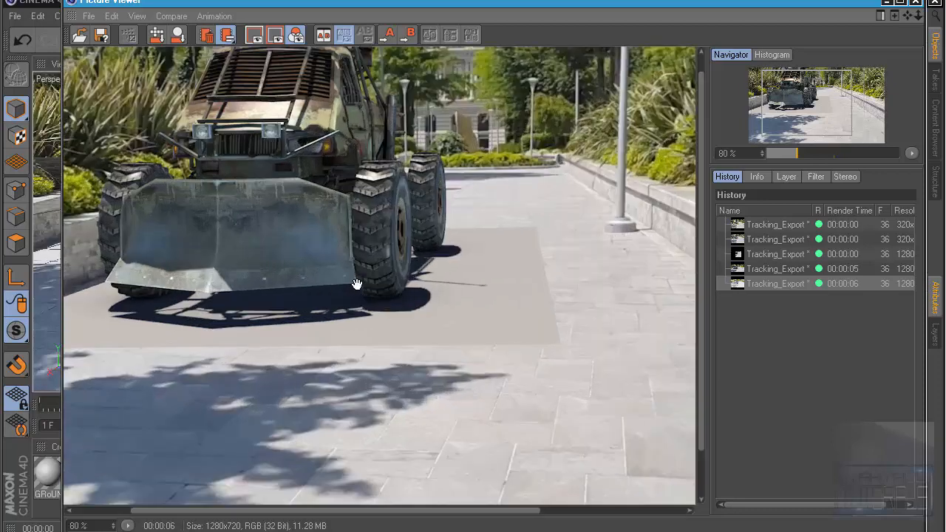
scroll(315, 150, down, 1)
click(915, 3)
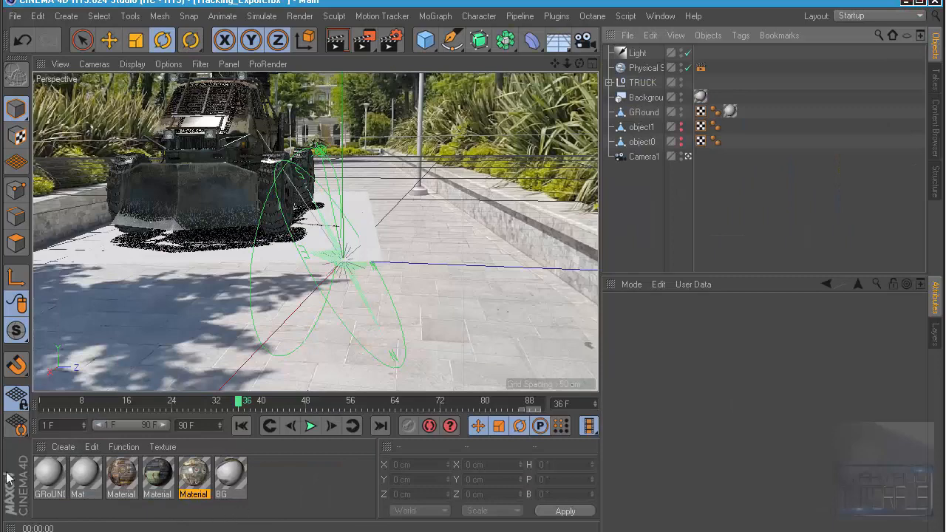
Brighten the GRoUND material's color to white by setting its V value to 100%, and close the Material Editor
click(49, 476)
double_click(50, 480)
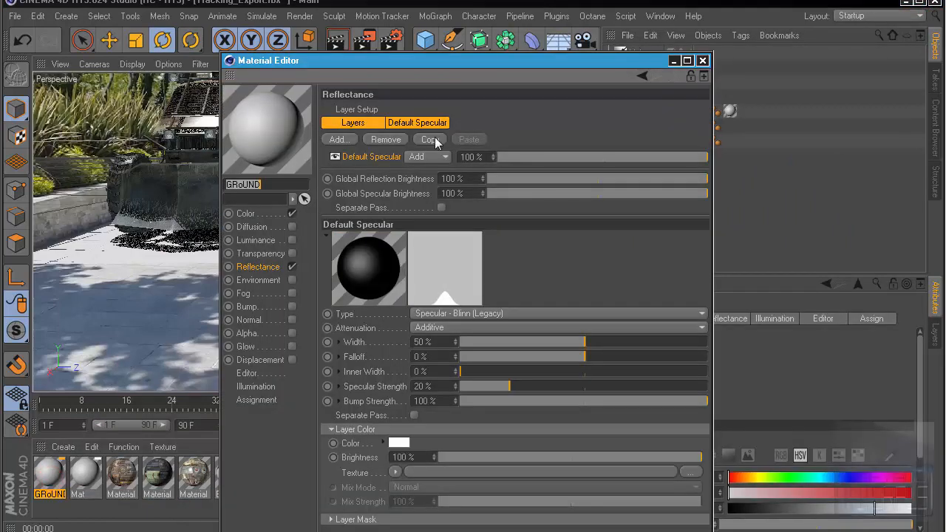
click(251, 227)
click(245, 214)
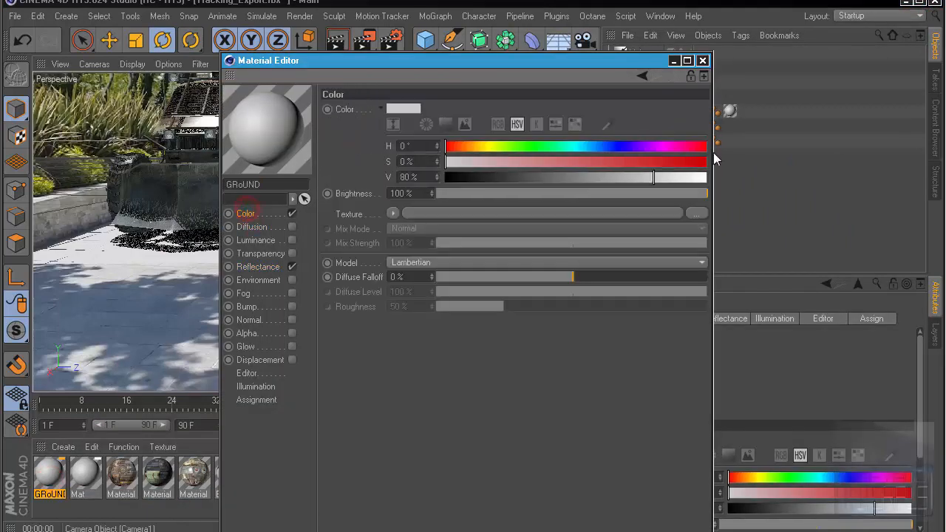
drag(734, 177, 759, 172)
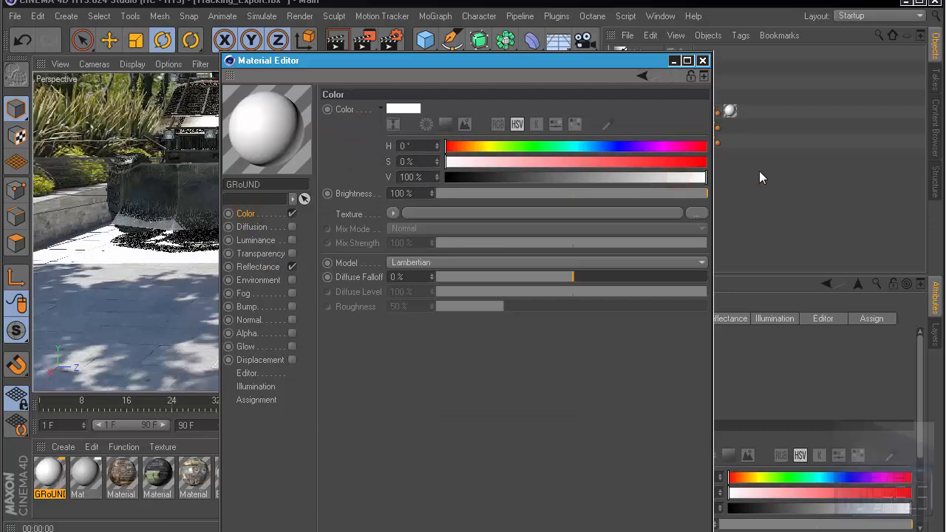
click(703, 61)
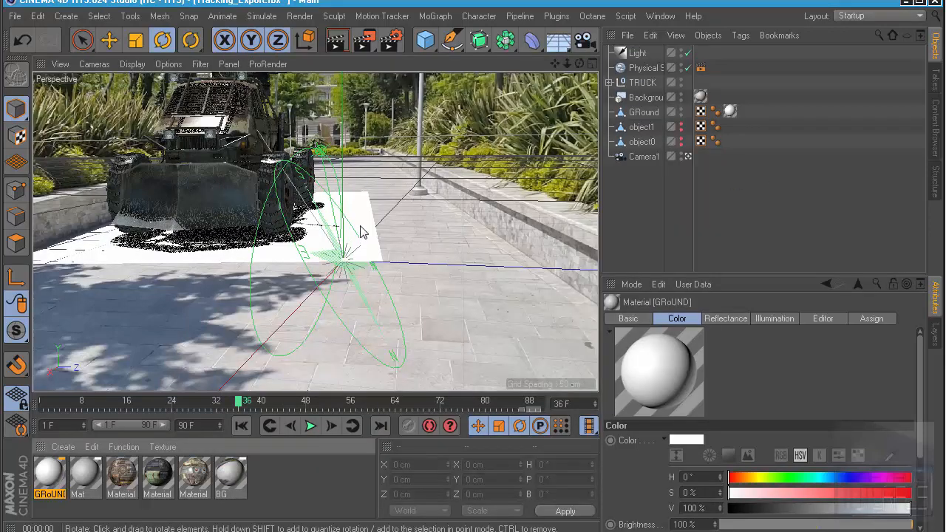
Test-render the frame to check the white ground against the pavement, then stop the render and close the viewer
click(363, 41)
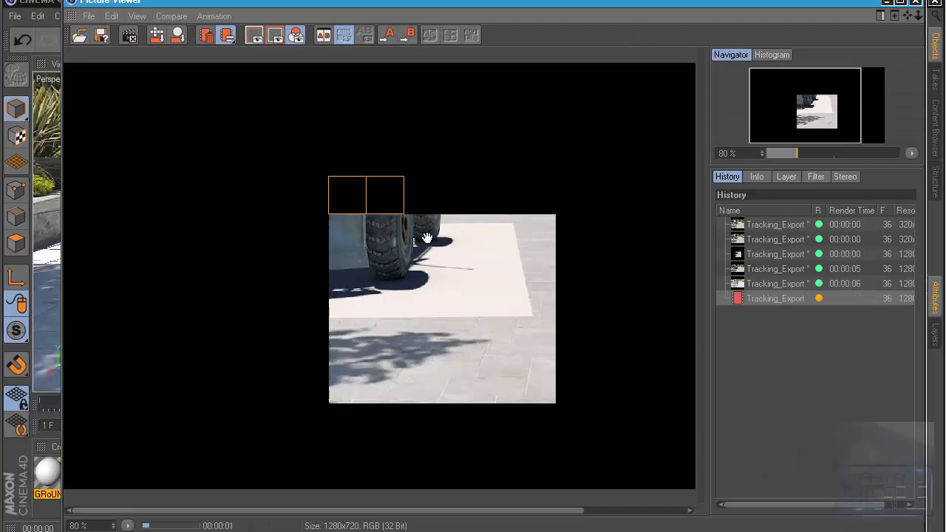
scroll(430, 201, up, 2)
click(915, 1)
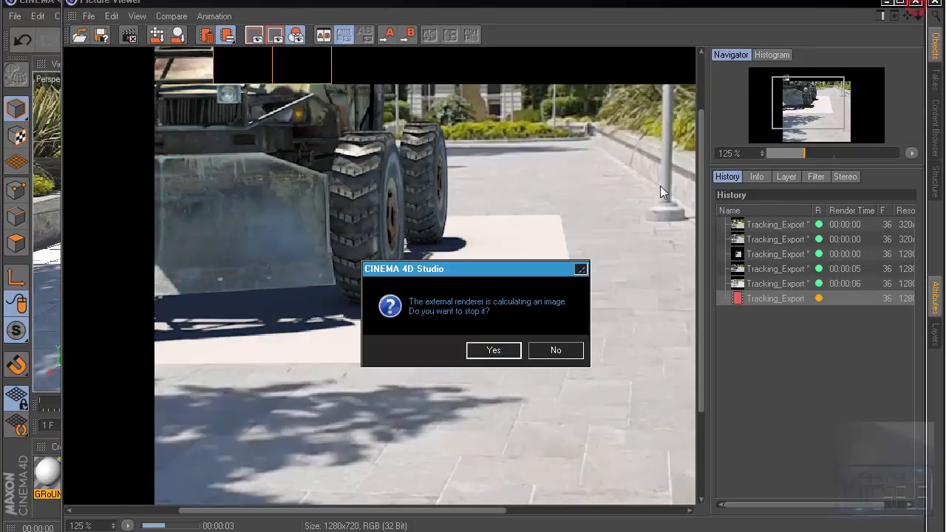
click(493, 350)
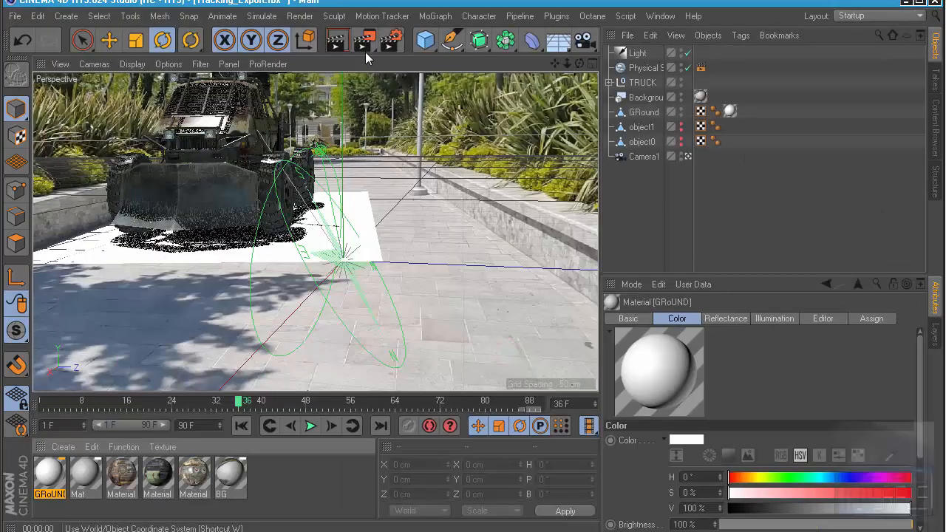
Set the Physical renderer's Sampling Quality to Medium and close the Render Settings
click(394, 41)
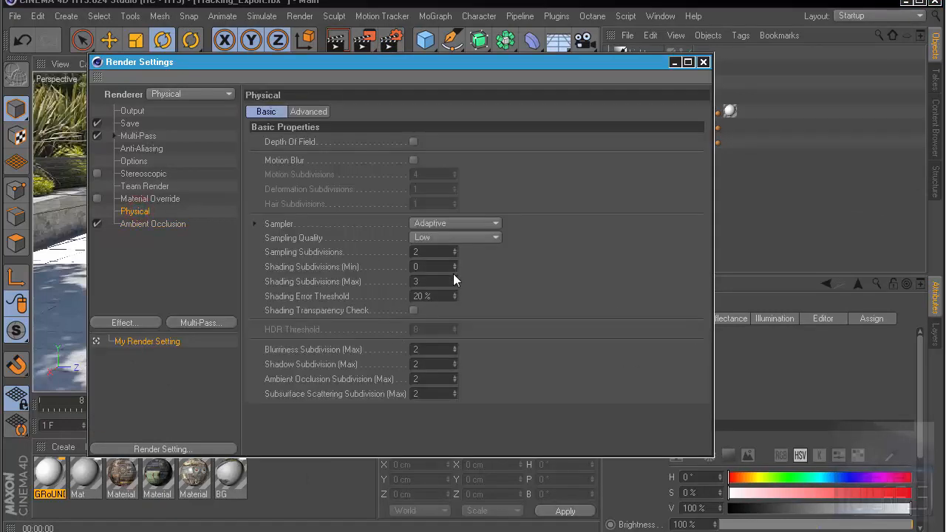
double_click(426, 296)
click(436, 236)
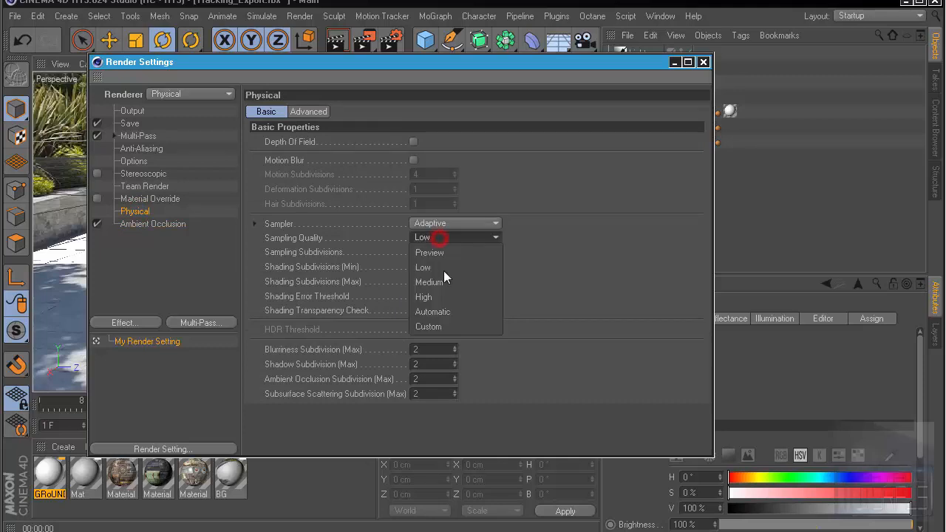
click(446, 287)
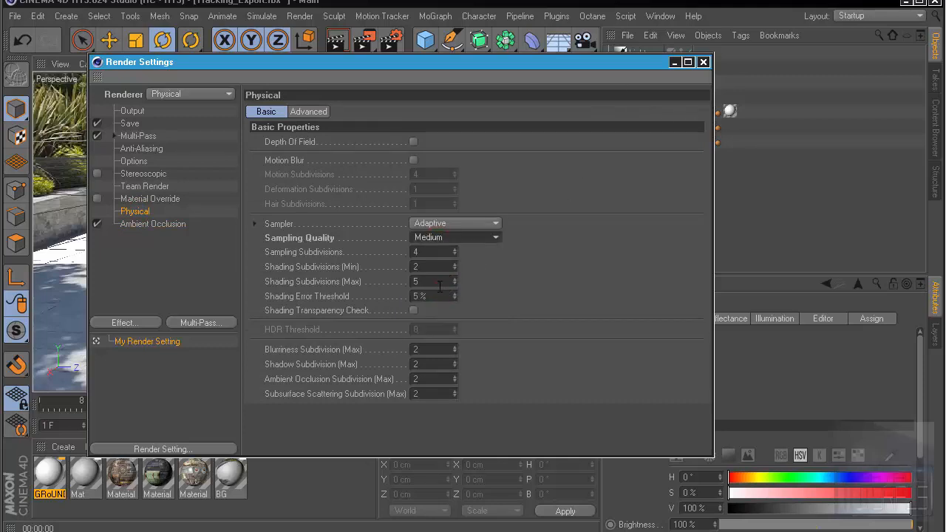
click(455, 237)
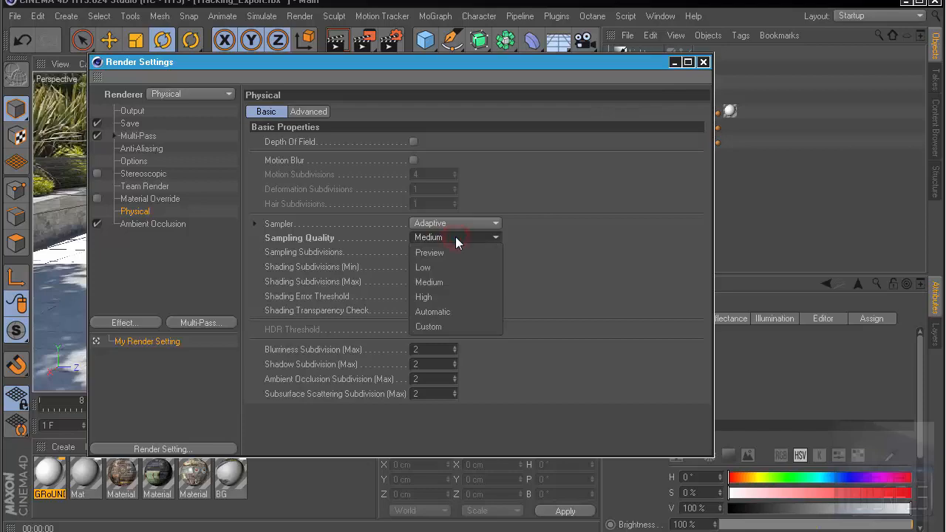
click(455, 237)
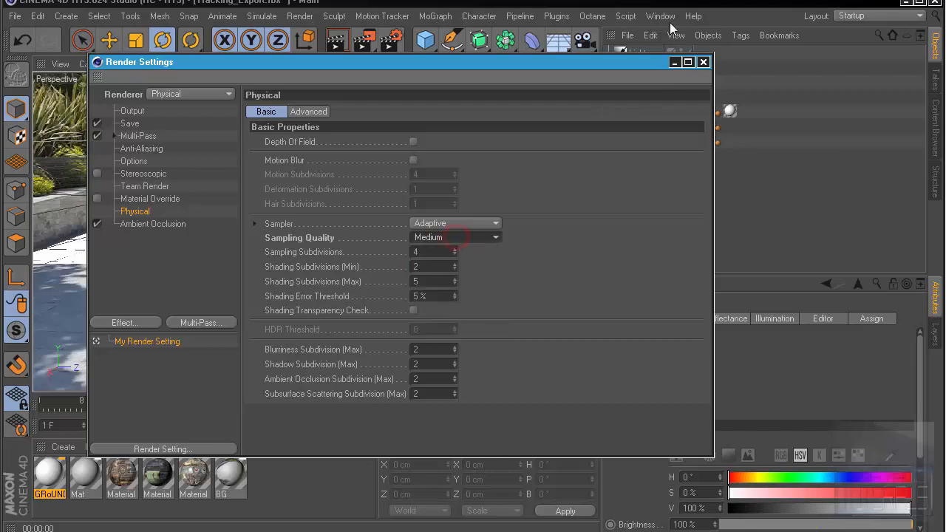
click(703, 61)
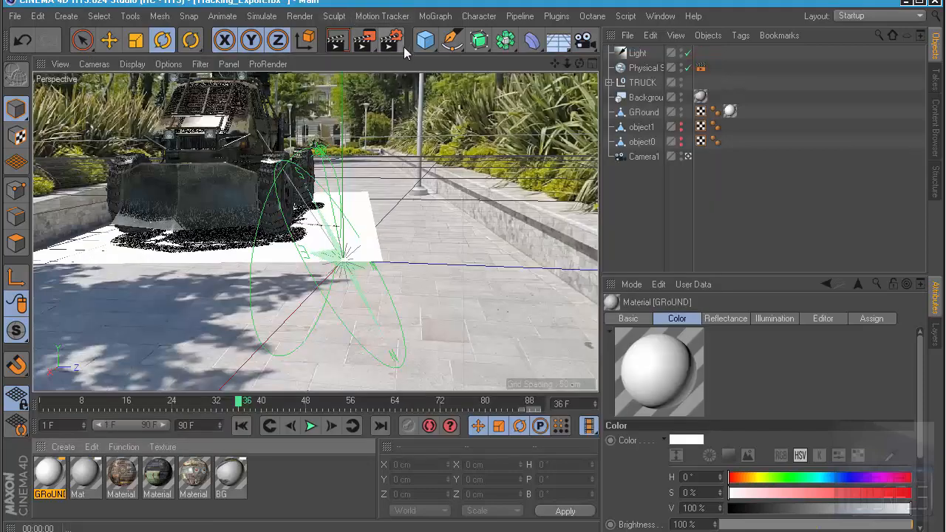
Render the current frame and compare its shadow edges beside the truck's front tyre with the previous renders at high magnification
click(364, 40)
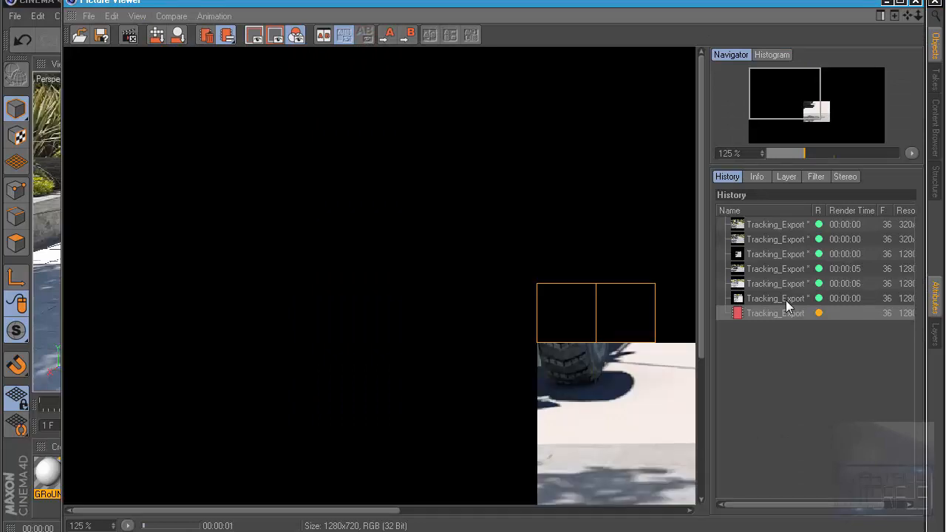
click(785, 299)
click(784, 310)
scroll(568, 369, up, 7)
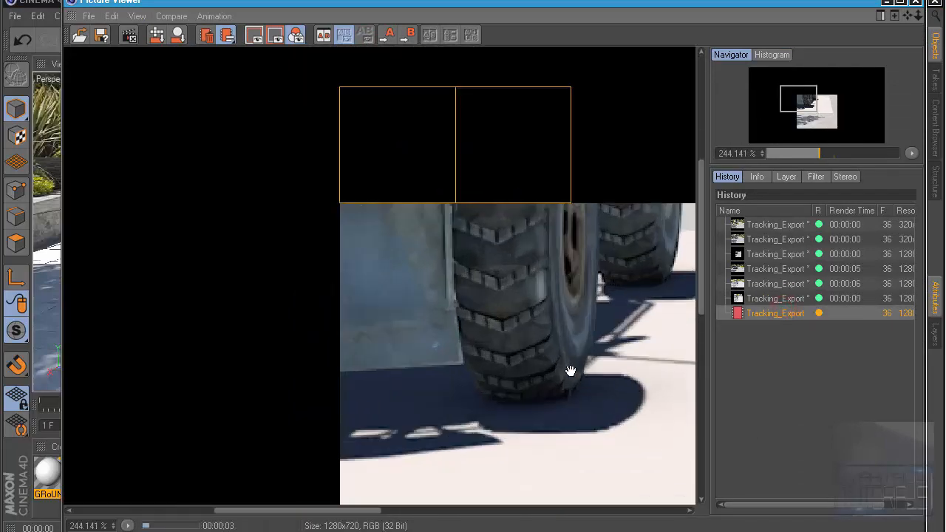
middle_drag(631, 388, 403, 310)
scroll(404, 309, up, 4)
click(792, 298)
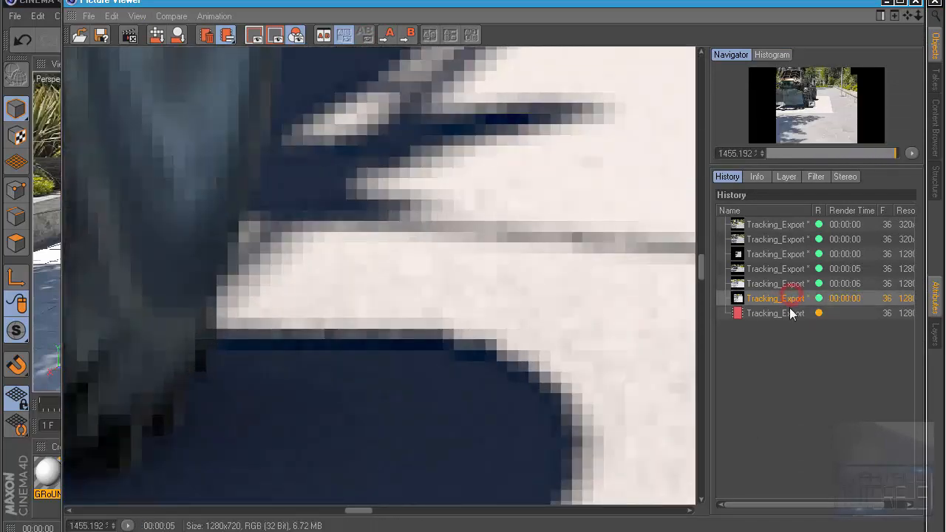
click(788, 313)
click(784, 298)
click(785, 311)
click(784, 288)
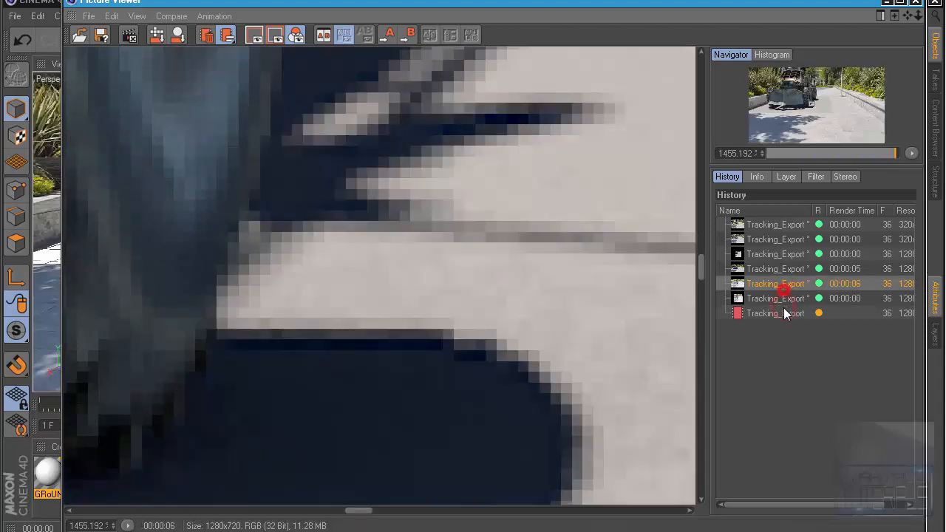
click(785, 311)
click(784, 299)
click(784, 312)
click(782, 298)
click(783, 311)
click(781, 298)
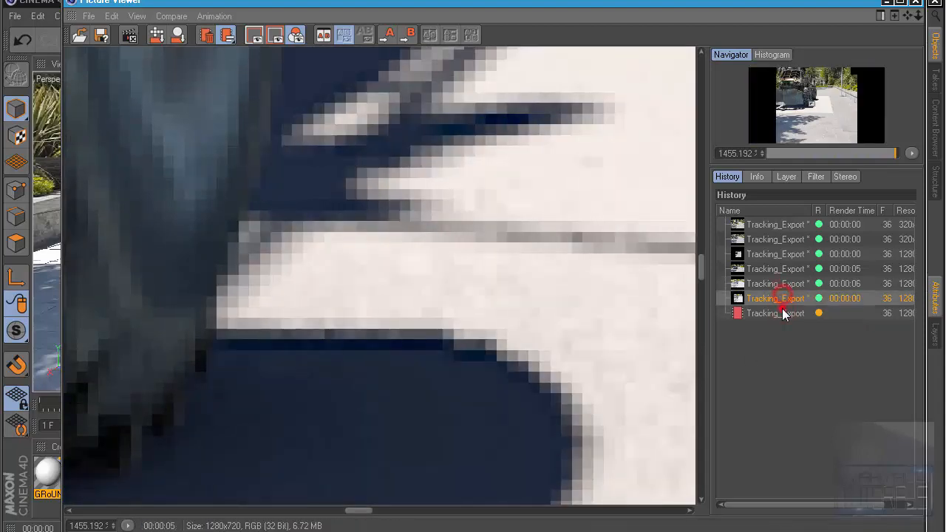
click(781, 311)
click(780, 298)
click(781, 311)
click(779, 297)
click(781, 313)
click(782, 297)
click(781, 312)
Check the wider view of the render in progress, then stop it and close the viewer
scroll(485, 287, down, 6)
scroll(473, 310, down, 7)
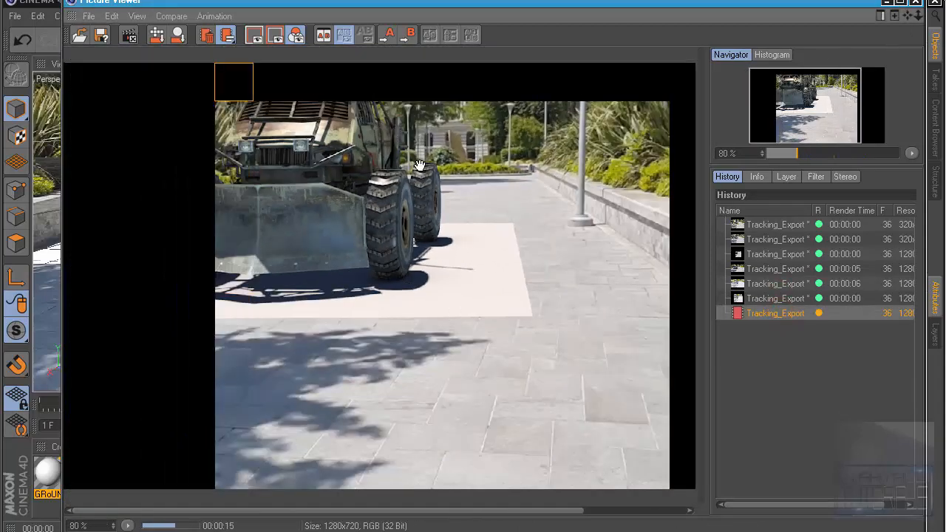
click(915, 2)
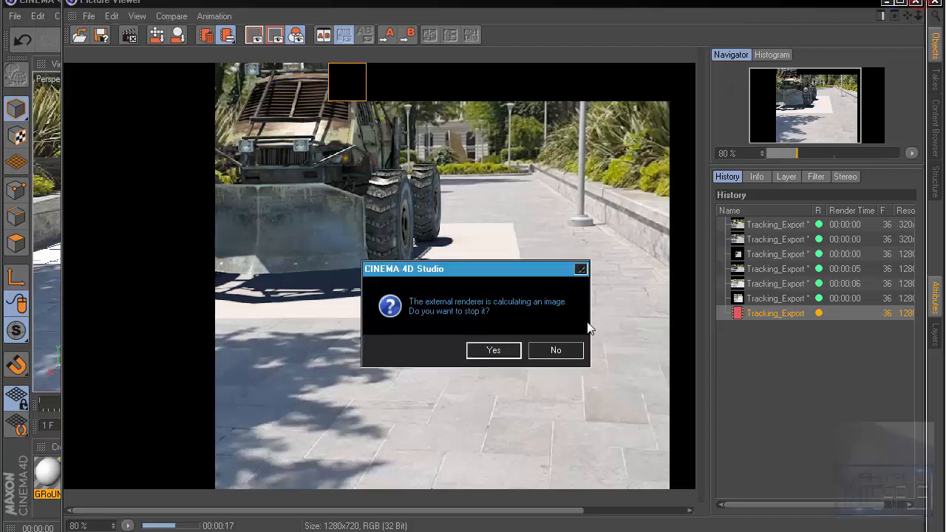
click(508, 351)
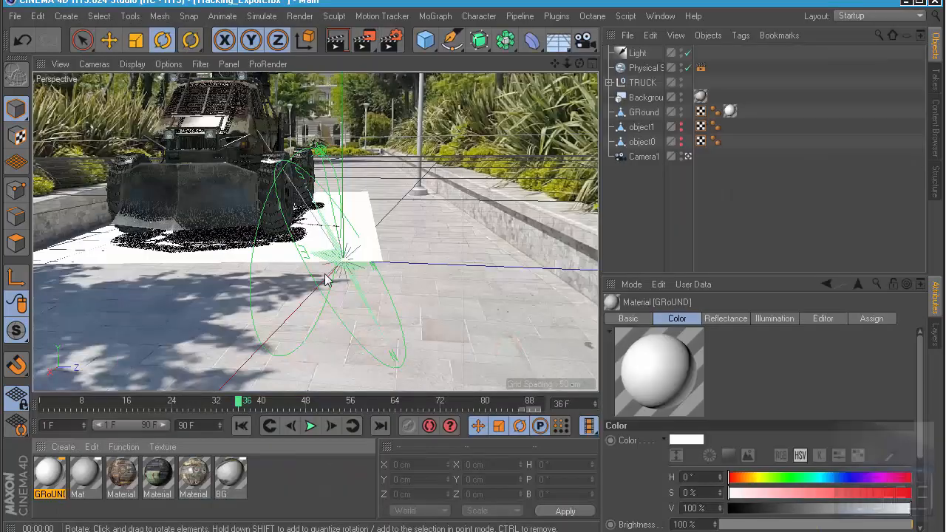
Add all image layers to the Multi-Pass output in the Render Settings
click(393, 45)
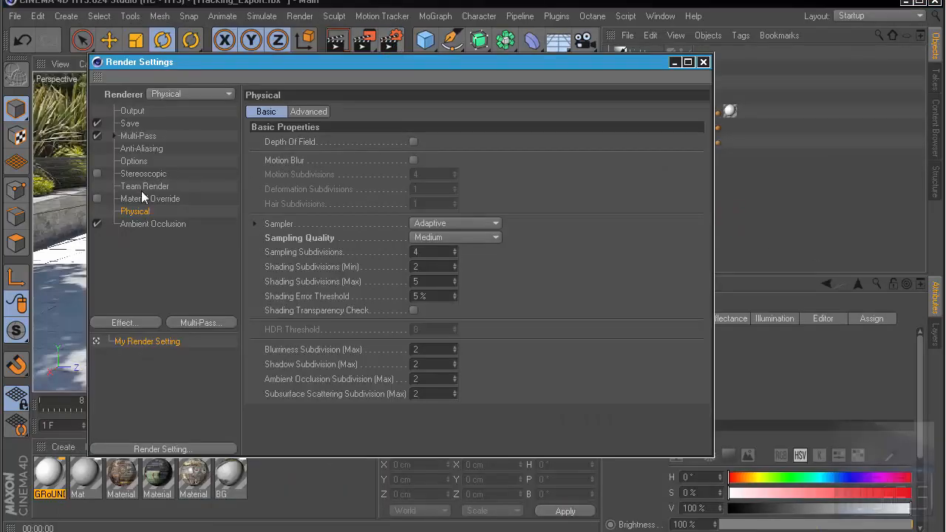
click(133, 137)
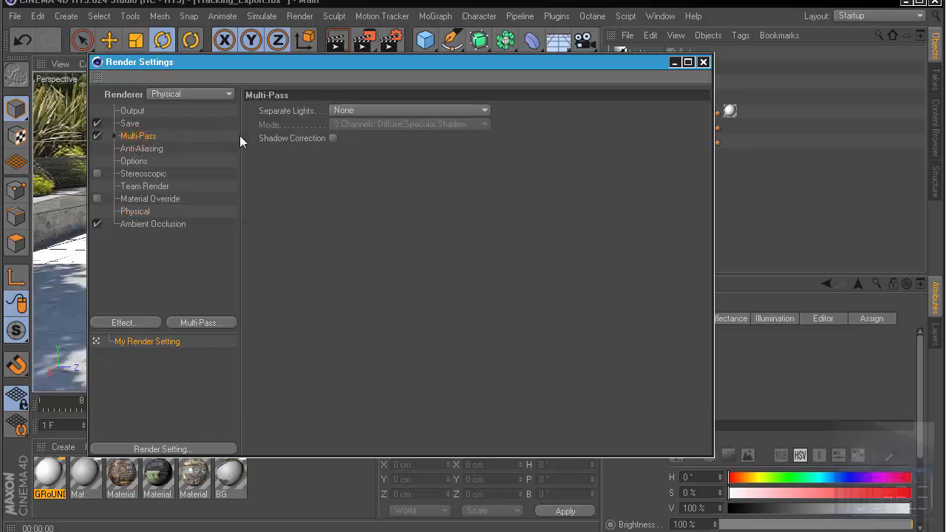
right_click(137, 138)
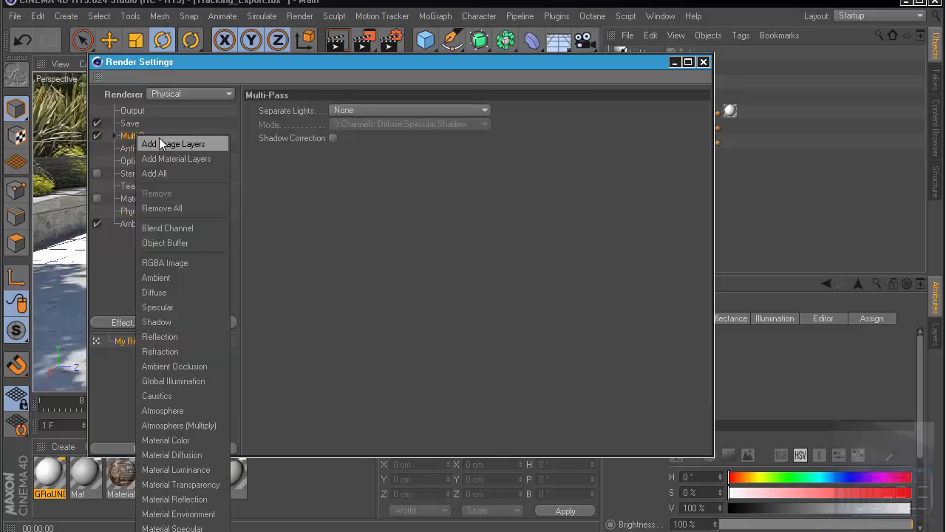
click(169, 147)
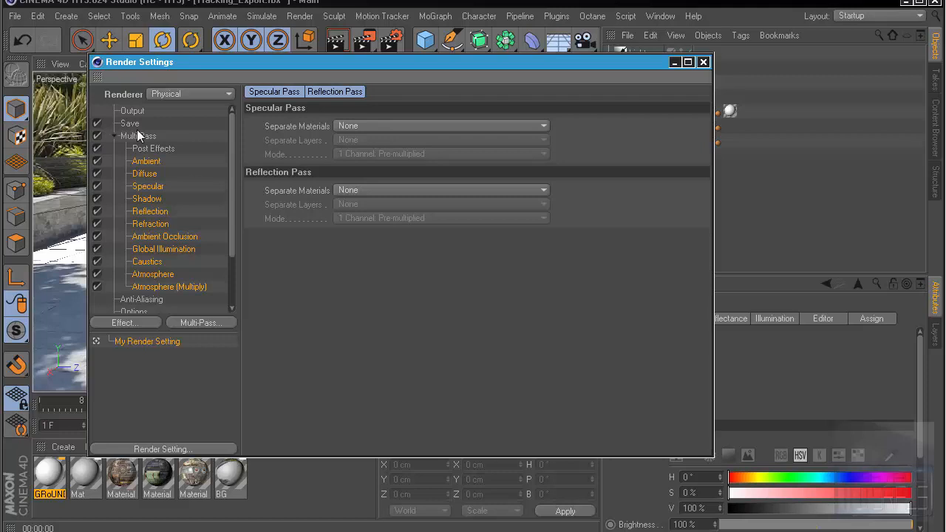
Add two Object Buffer passes to the Multi-Pass output
click(143, 326)
click(183, 323)
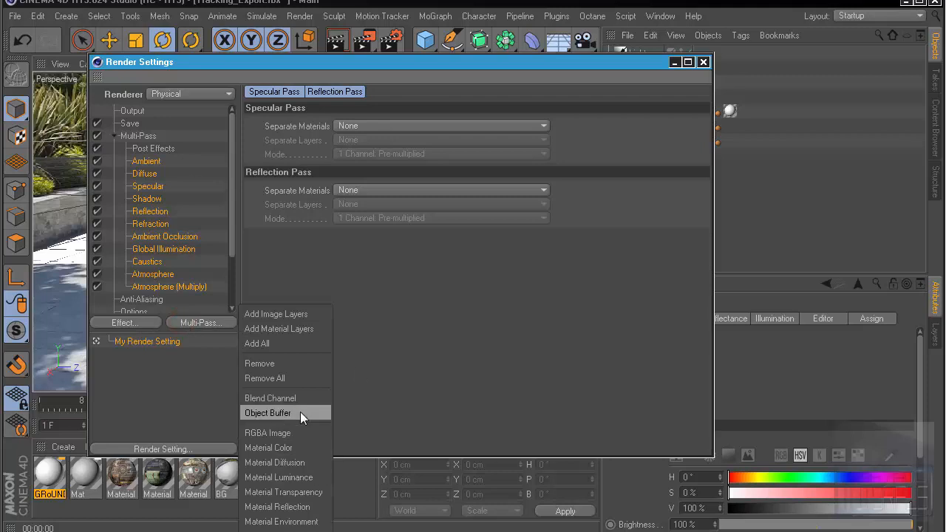
click(300, 412)
scroll(176, 265, down, 3)
click(217, 323)
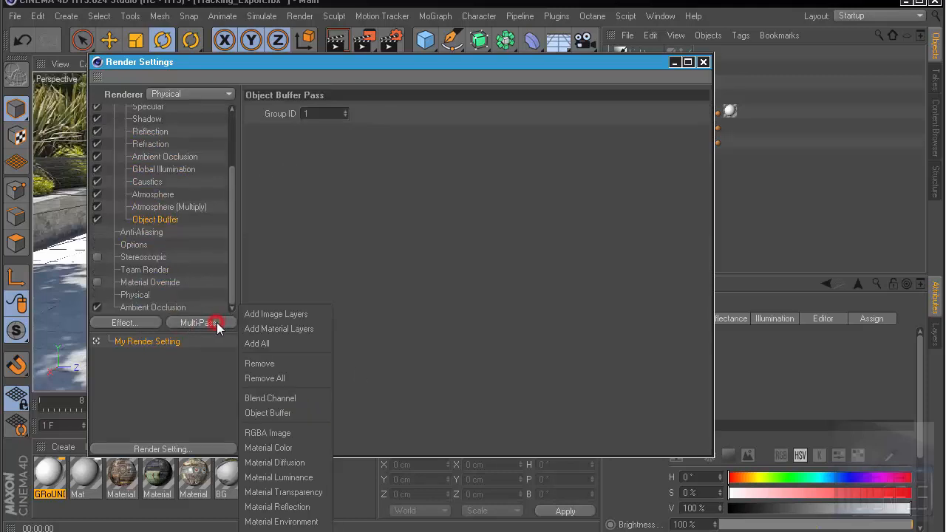
click(287, 409)
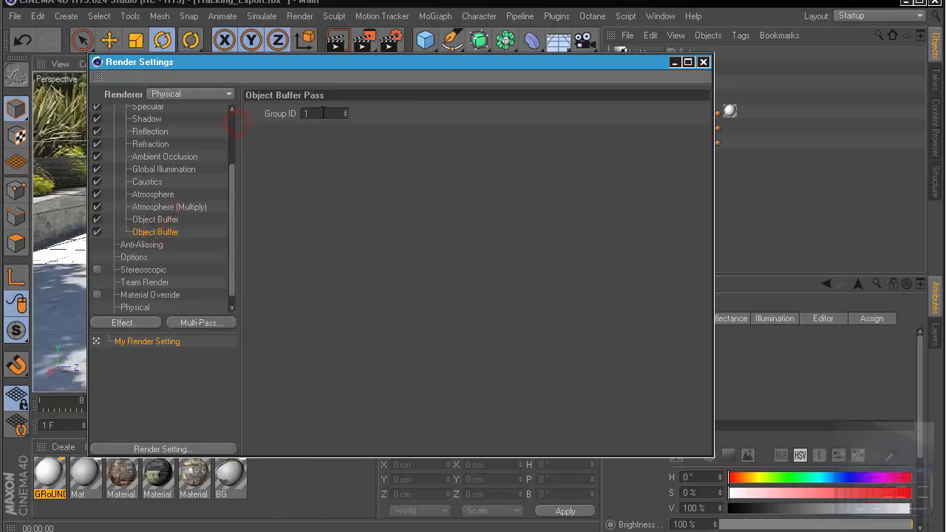
Set the second Object Buffer's Group ID to 2, check both buffers, and put the Render Settings away
drag(280, 116, 318, 111)
key(Return)
click(145, 220)
click(151, 229)
scroll(197, 215, up, 2)
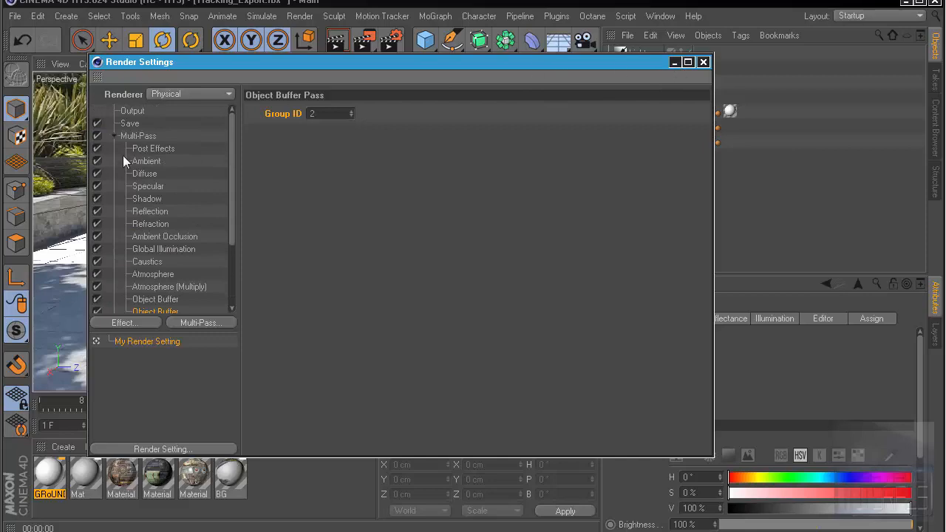
click(673, 62)
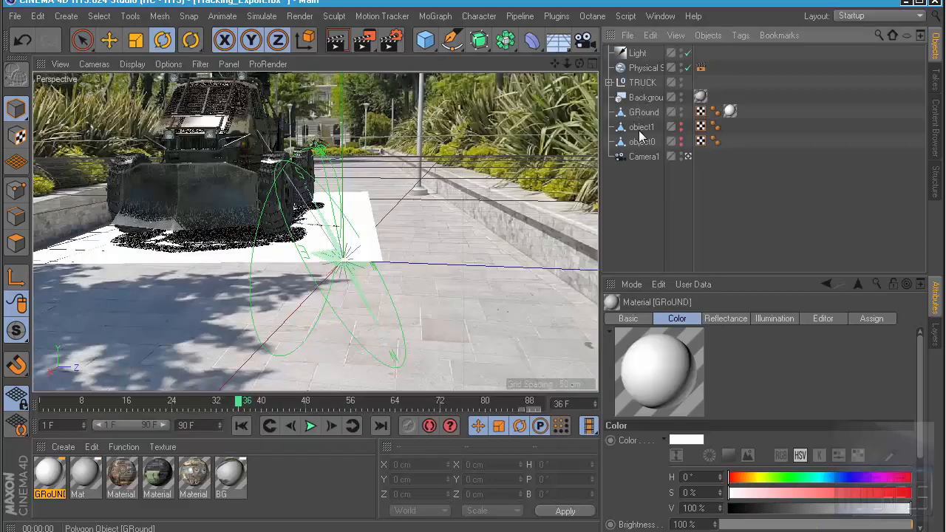
Give the TRUCK null a Compositing tag and enable Object Buffer 1 on it
click(219, 159)
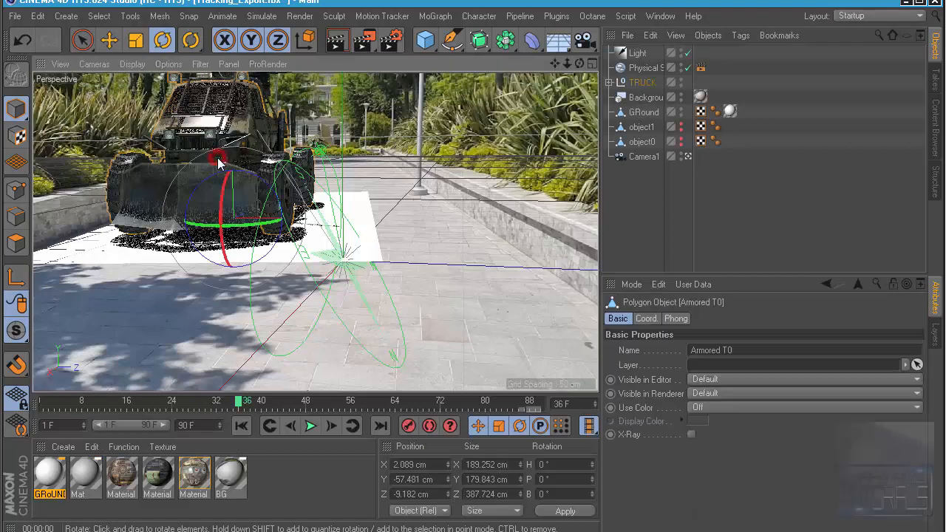
right_click(640, 84)
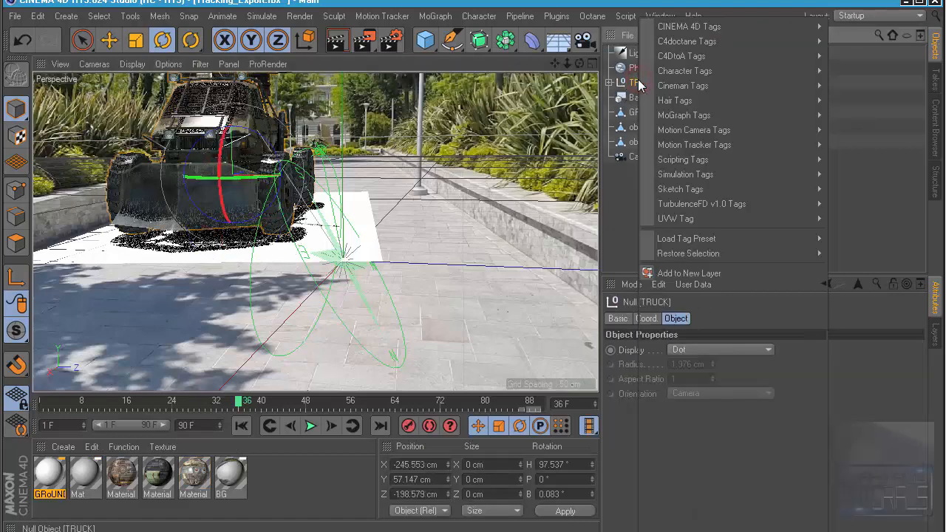
mouse_move(793, 32)
click(872, 124)
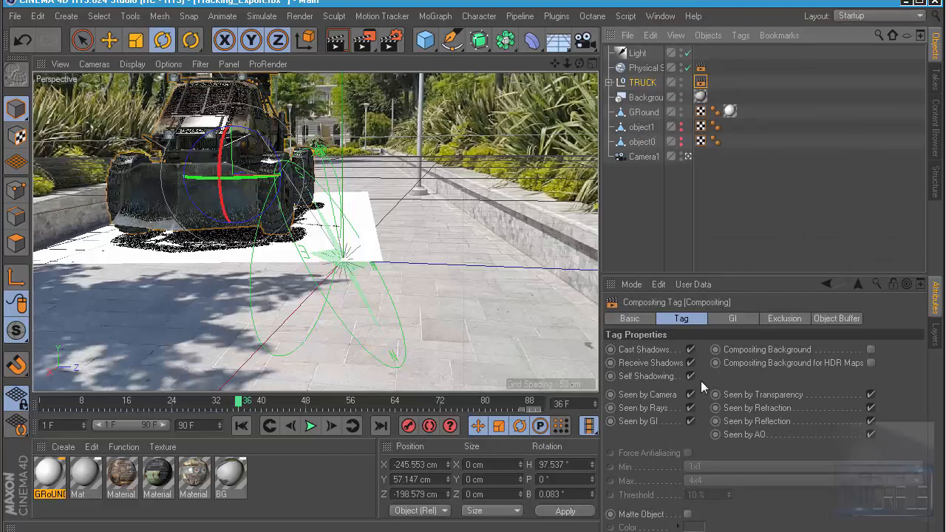
click(839, 319)
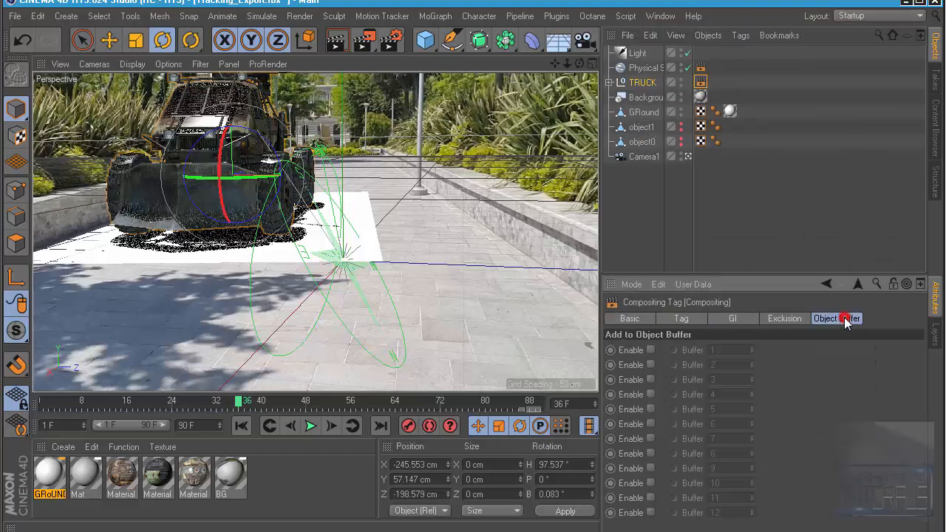
click(651, 350)
drag(680, 346, 662, 352)
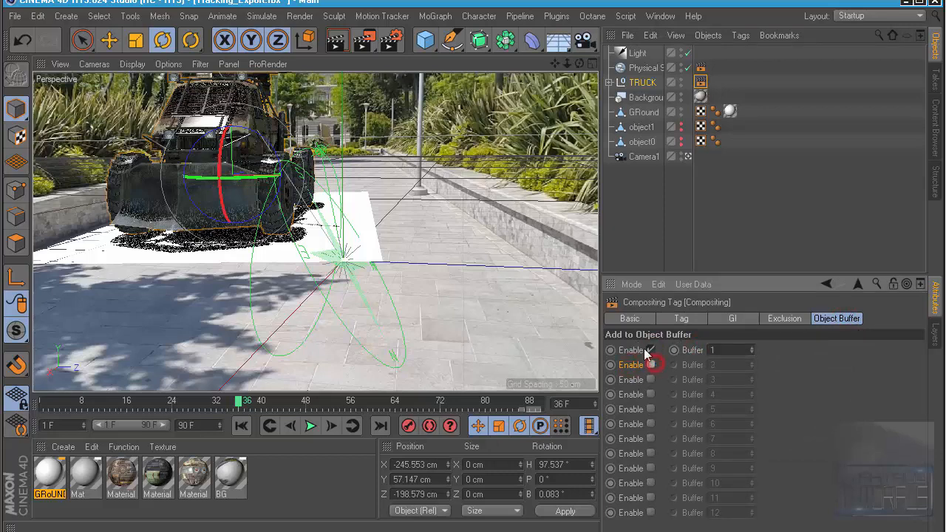
Give the GRound object a Compositing tag with only Object Buffer 2 enabled, and deselect everything
click(344, 239)
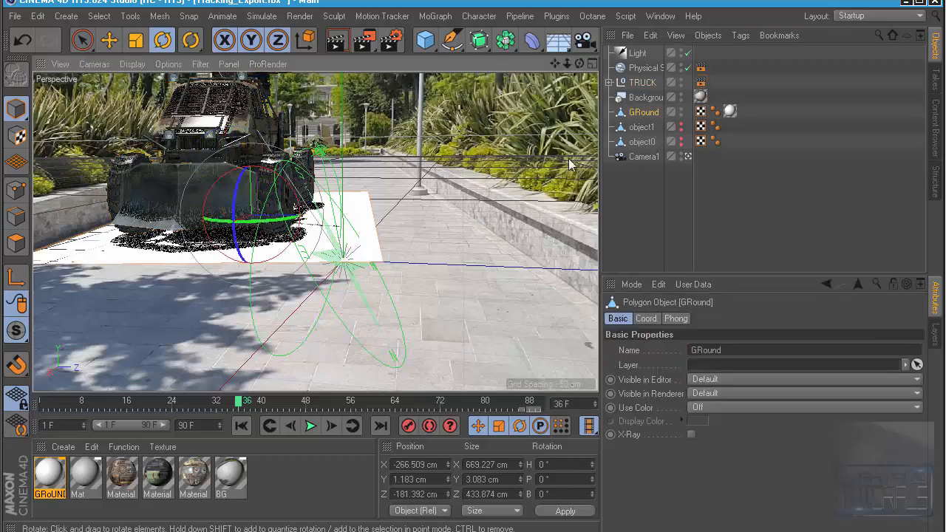
right_click(646, 119)
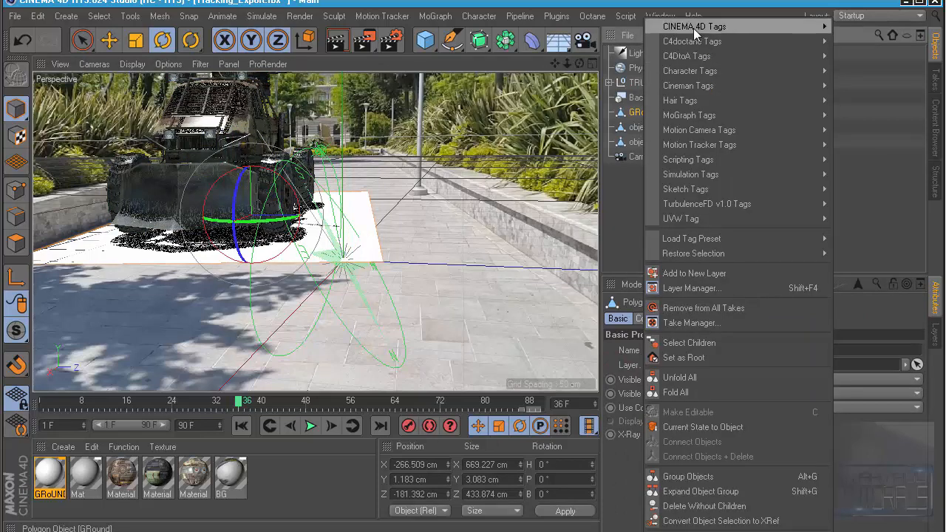
mouse_move(735, 29)
click(861, 130)
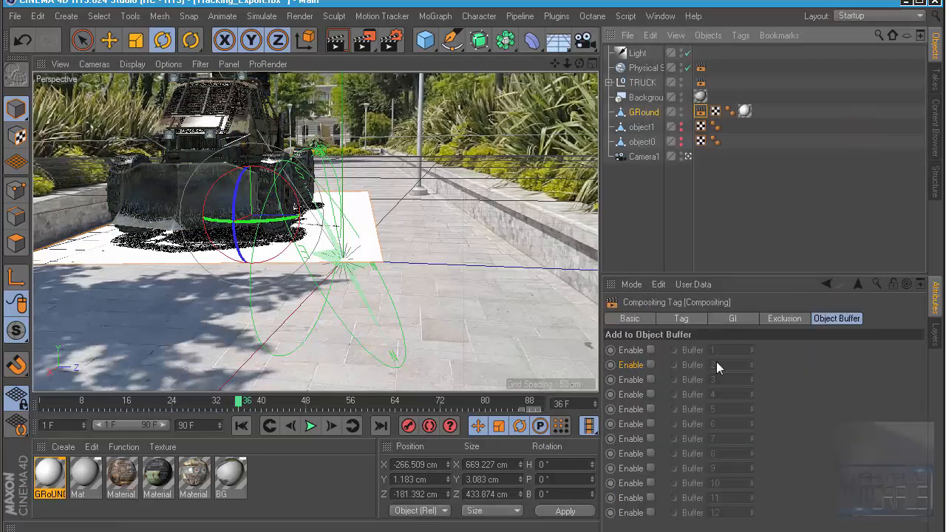
click(651, 365)
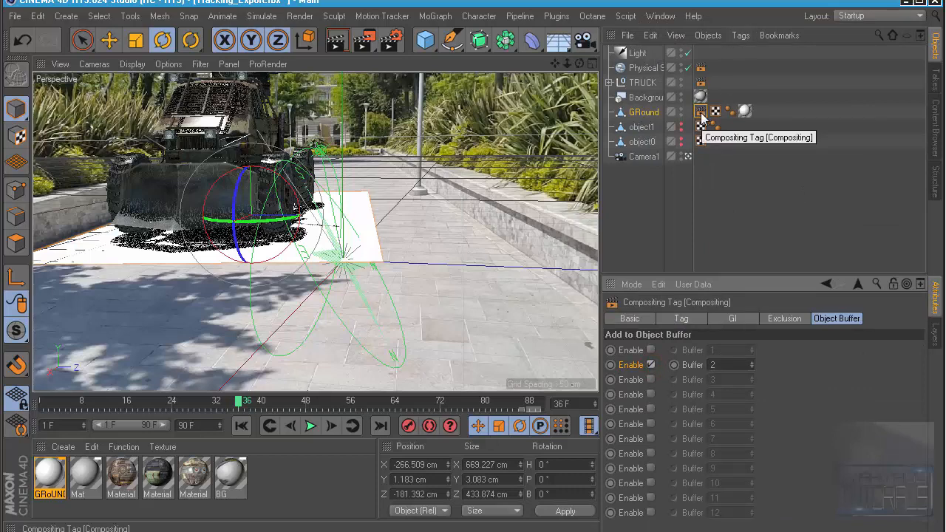
click(640, 201)
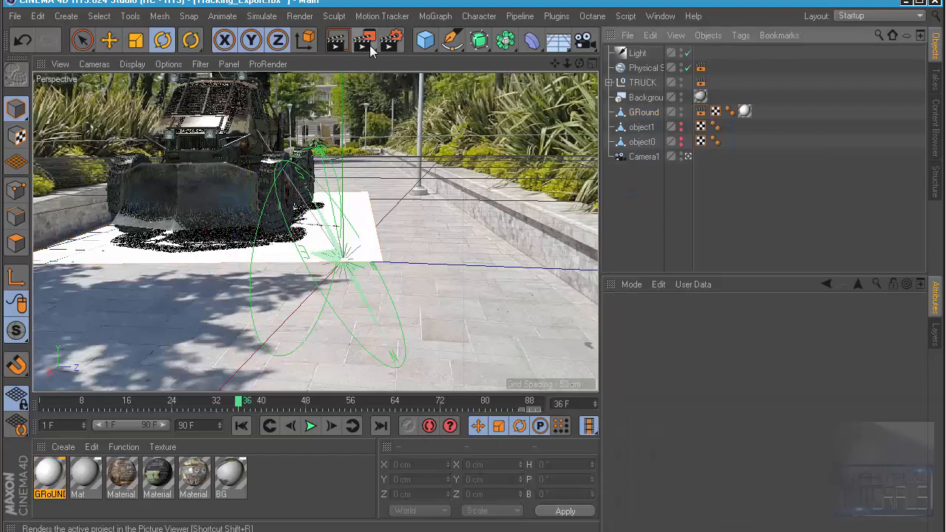
Render the frame with its passes and examine the Shadow layer on its own in Single-Pass mode
click(367, 44)
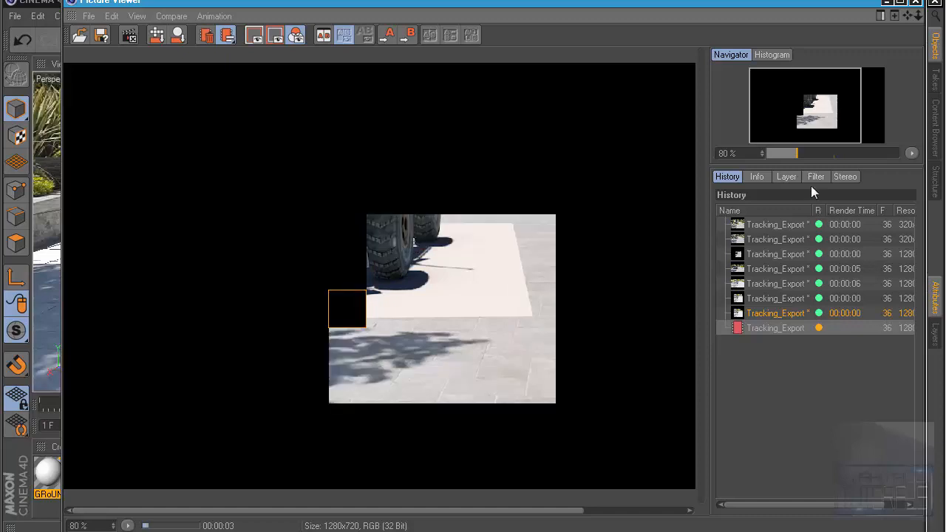
click(786, 176)
scroll(786, 324, down, 5)
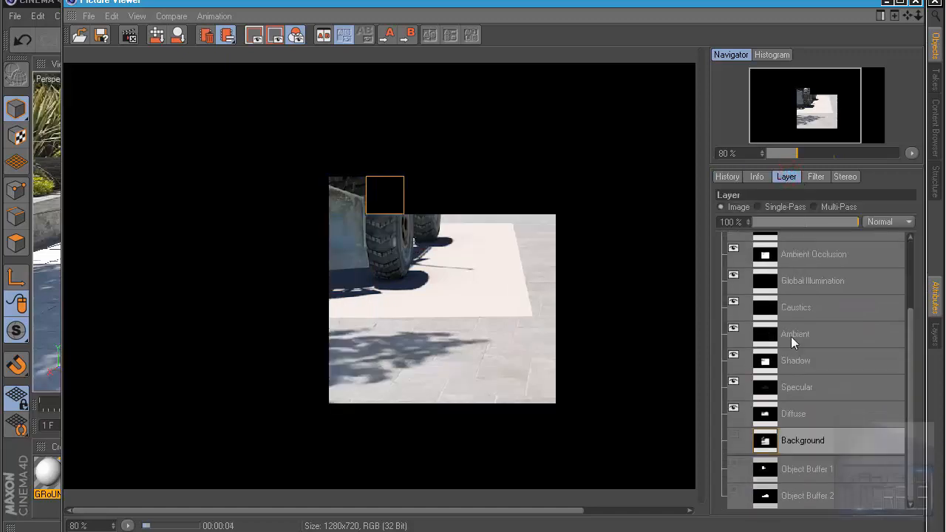
click(806, 361)
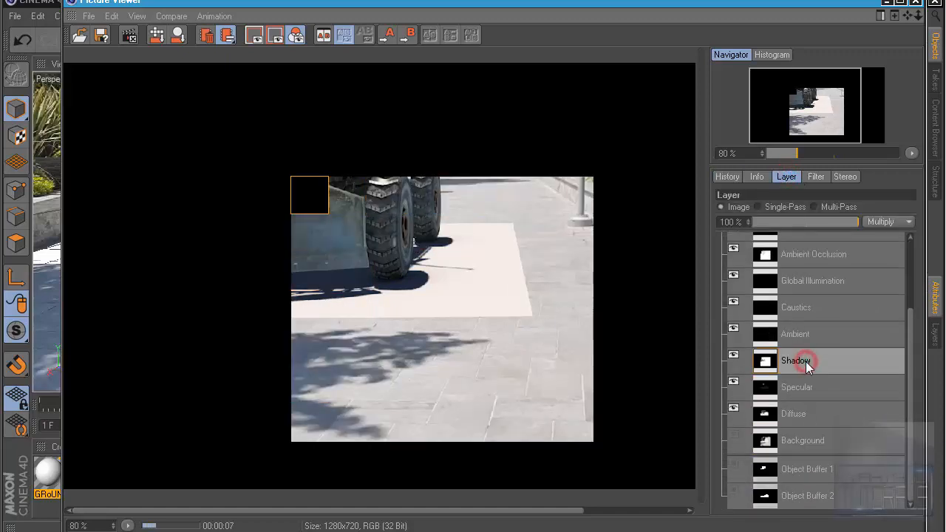
click(802, 207)
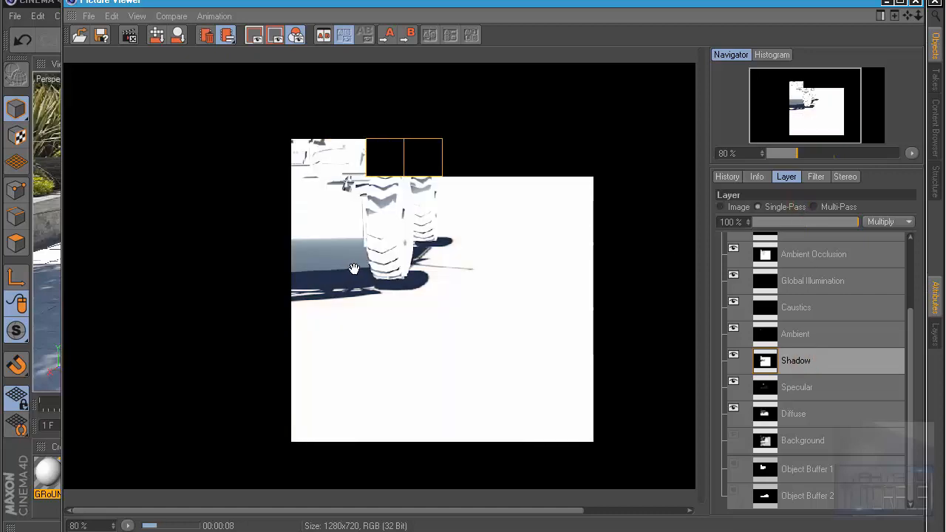
scroll(354, 269, up, 1)
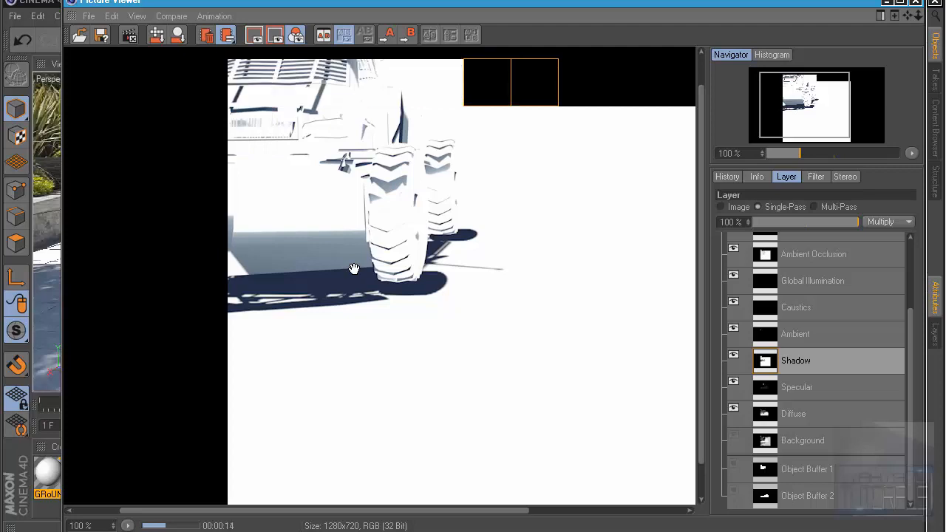
scroll(354, 269, down, 2)
scroll(354, 269, up, 1)
View the Ambient and Caustics passes, and examine the Ambient Occlusion pass around the truck's tyres and ground contact
click(808, 325)
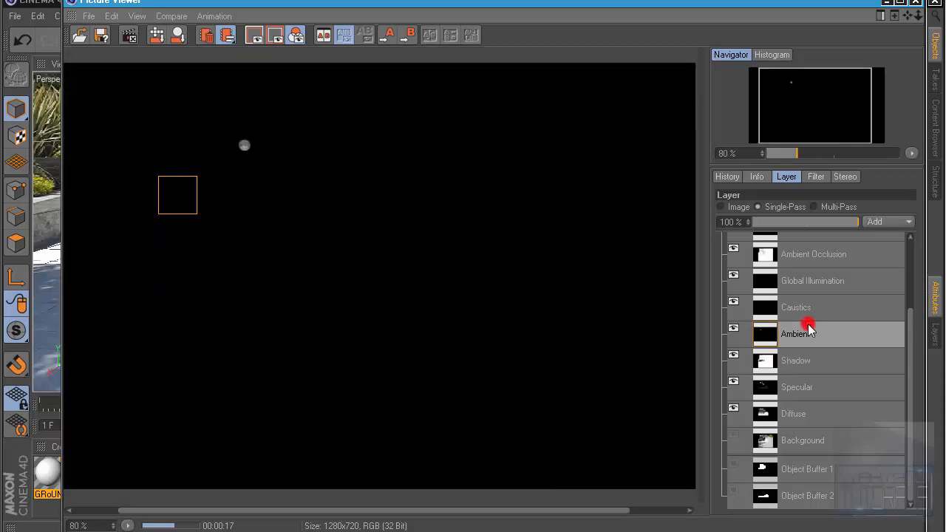
click(805, 305)
click(807, 265)
scroll(411, 219, up, 4)
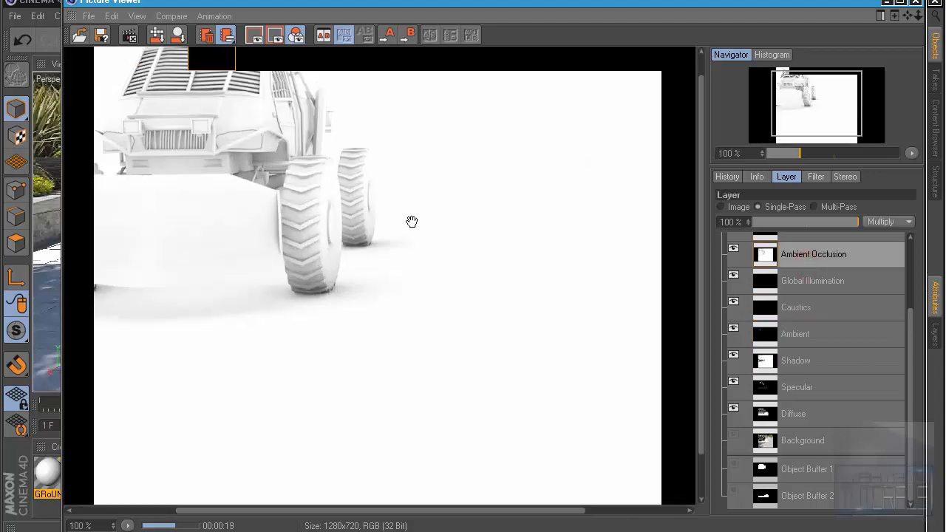
scroll(401, 362, down, 2)
scroll(400, 318, up, 1)
scroll(401, 284, down, 1)
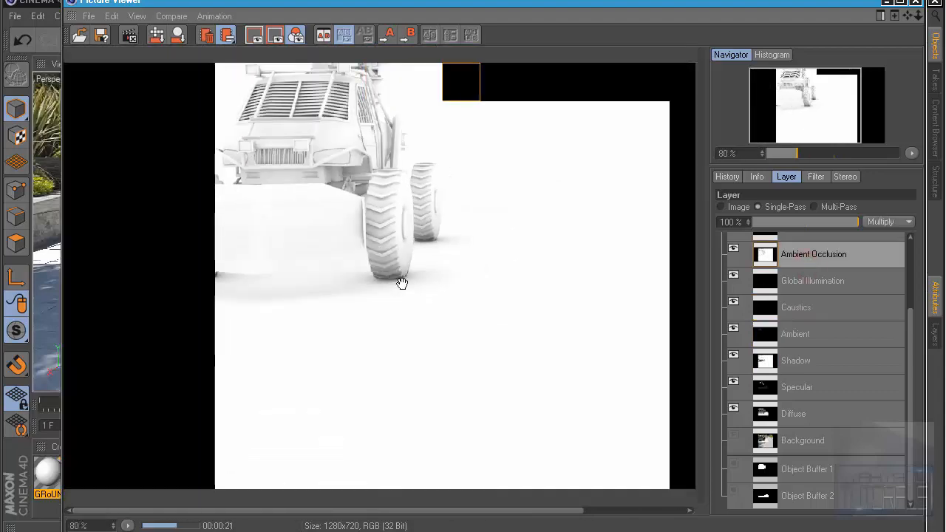
Compare the Ambient Occlusion pass with the full image, and examine the occlusion on the truck up close
scroll(402, 286, down, 2)
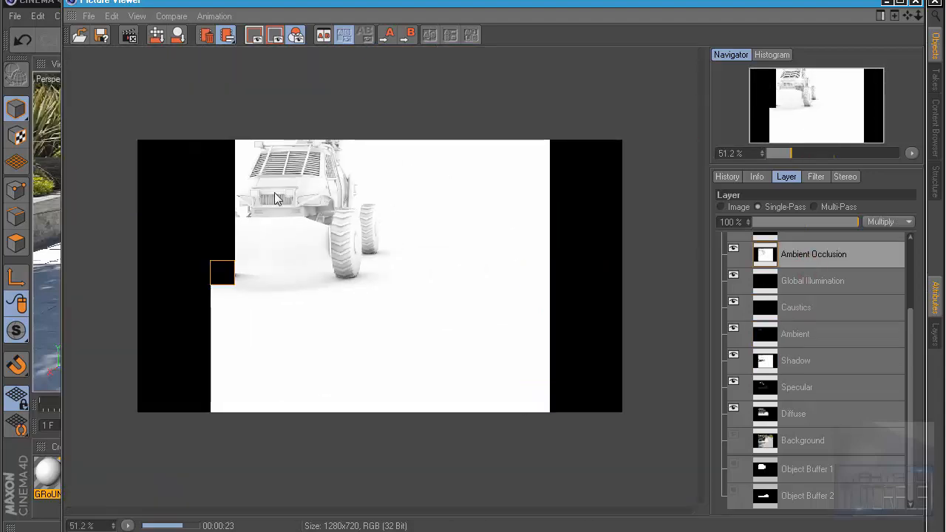
scroll(261, 192, up, 1)
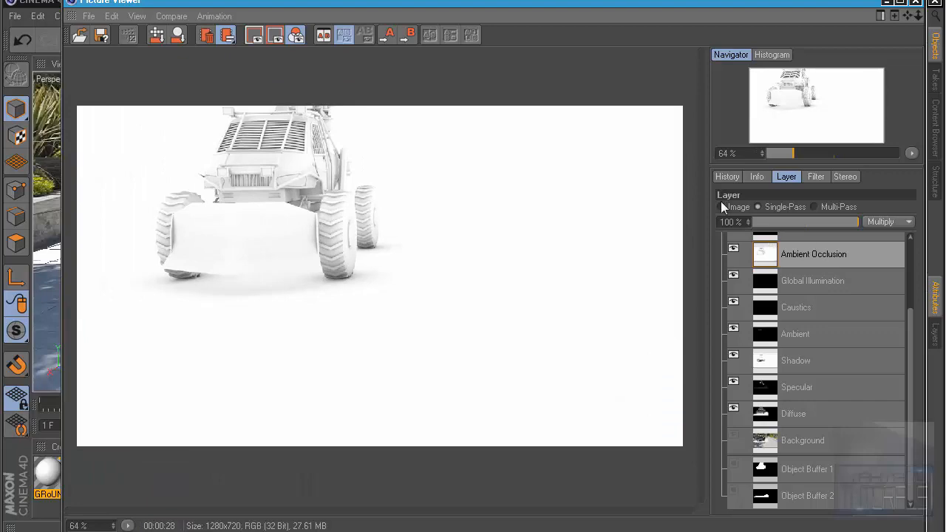
click(730, 205)
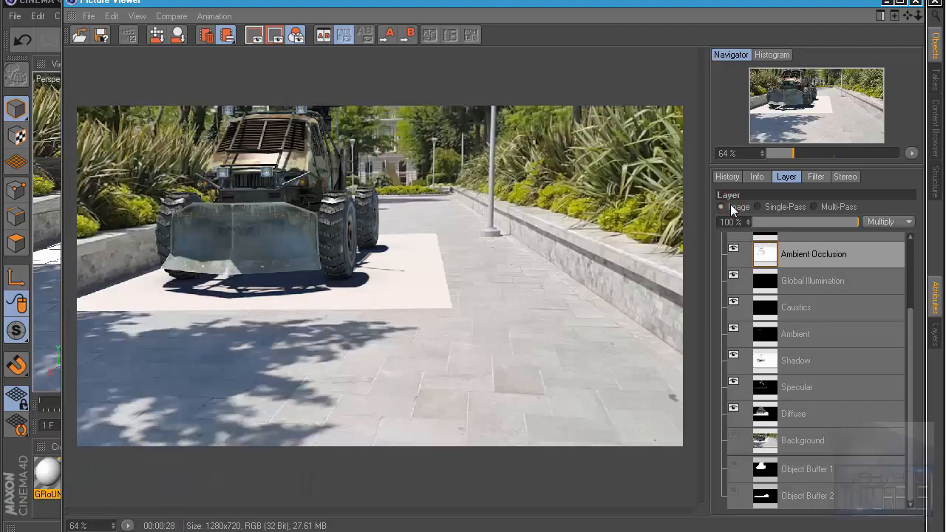
click(766, 207)
scroll(317, 190, up, 2)
scroll(328, 140, down, 2)
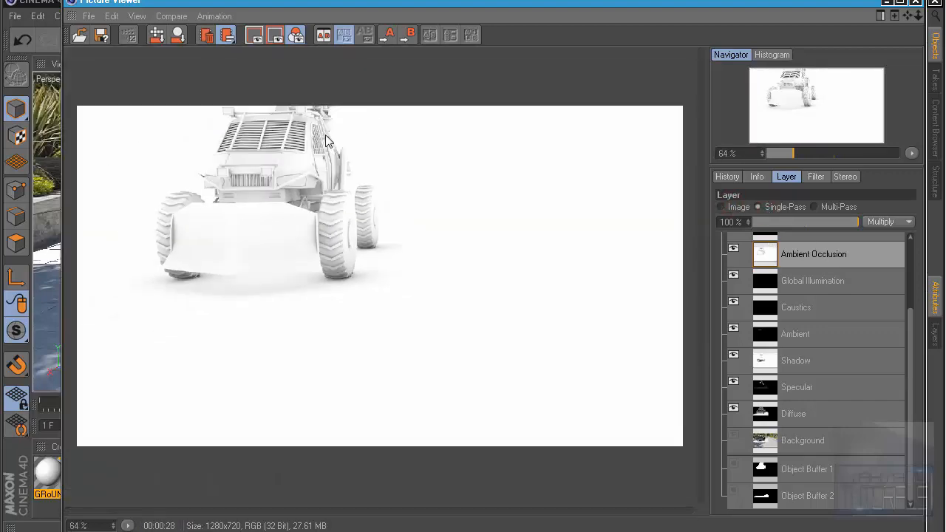
scroll(327, 140, up, 2)
scroll(395, 259, down, 3)
scroll(395, 258, up, 1)
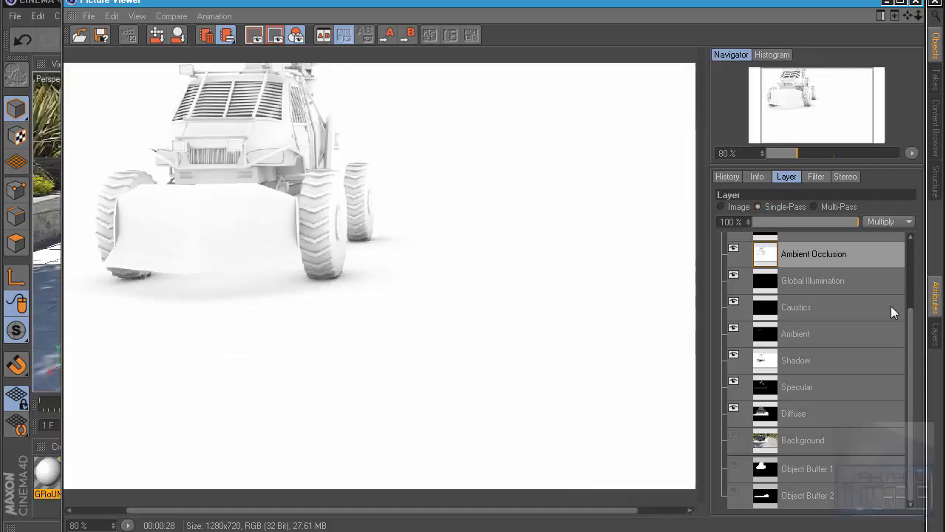
View the Global Illumination, Caustics and Ambient passes individually, examining the truck's lights in the Ambient pass
click(807, 284)
click(809, 308)
click(811, 333)
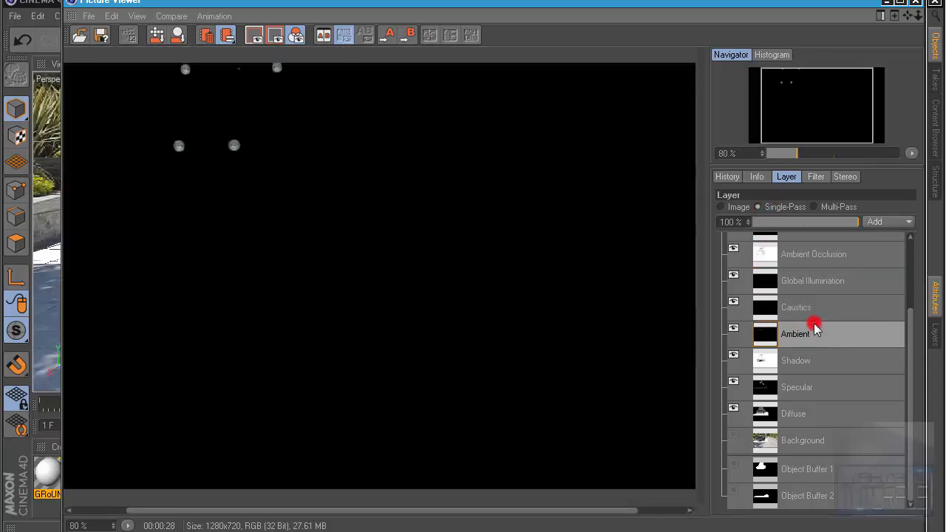
scroll(295, 191, down, 2)
scroll(278, 160, up, 1)
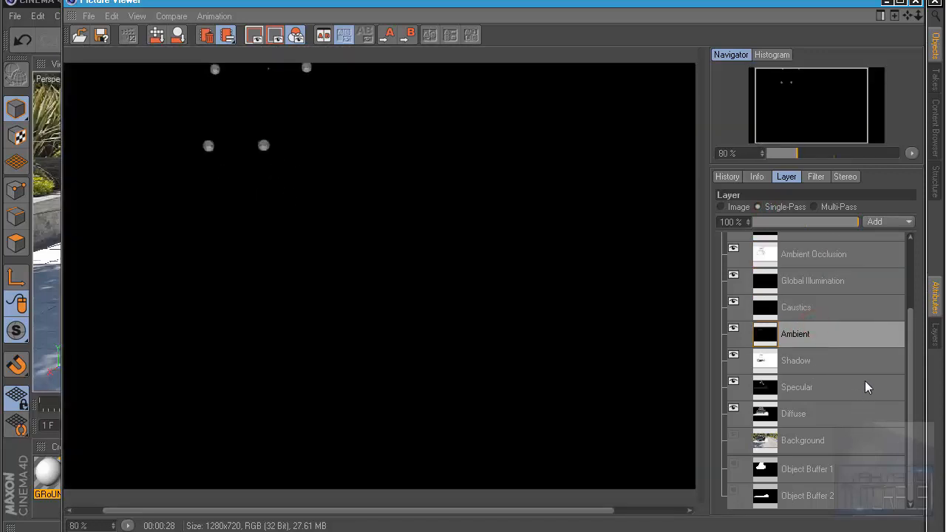
View the Shadow pass, examine the Specular pass on the truck and ground plane, and close the render window
click(842, 361)
click(834, 387)
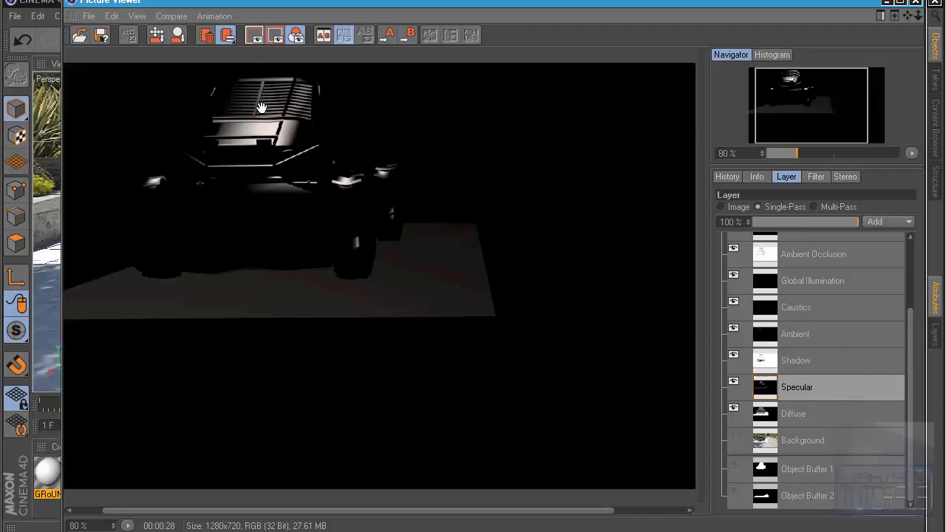
scroll(262, 109, up, 1)
scroll(368, 344, up, 3)
scroll(362, 359, down, 2)
drag(247, 332, 350, 332)
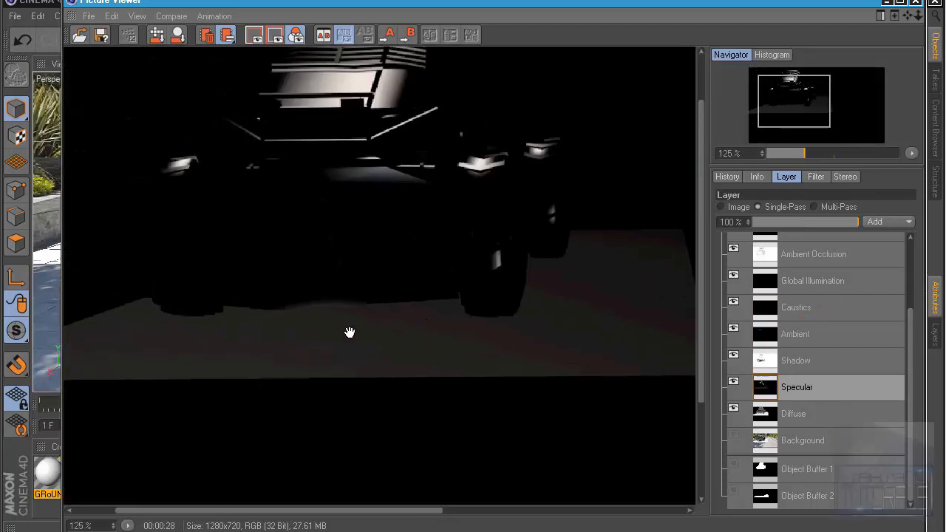
scroll(262, 379, up, 1)
scroll(262, 379, down, 2)
click(916, 3)
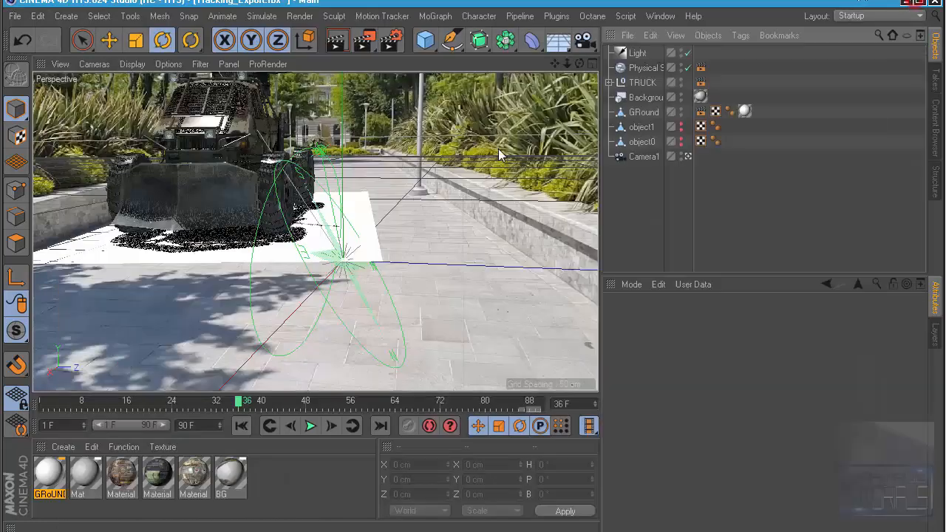
Turn off Reflectance in the GRoUND material and close its editor
double_click(49, 477)
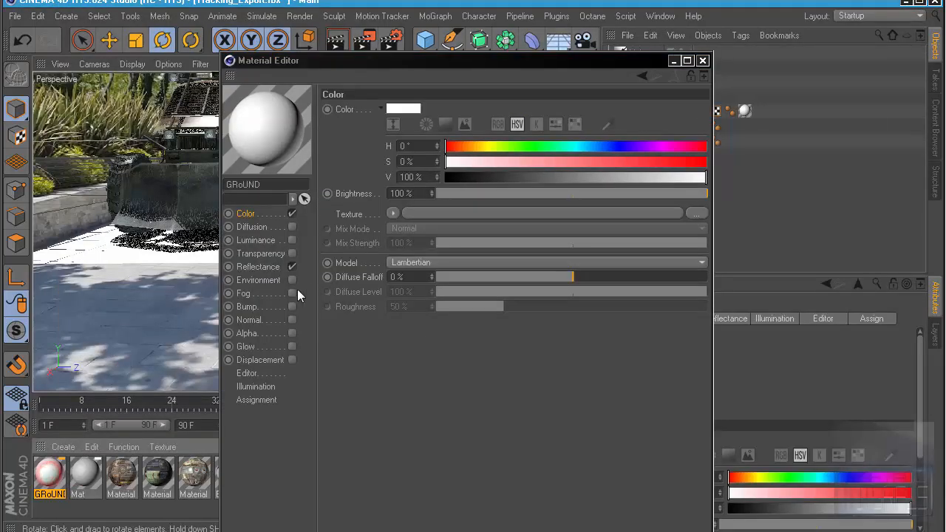
click(292, 267)
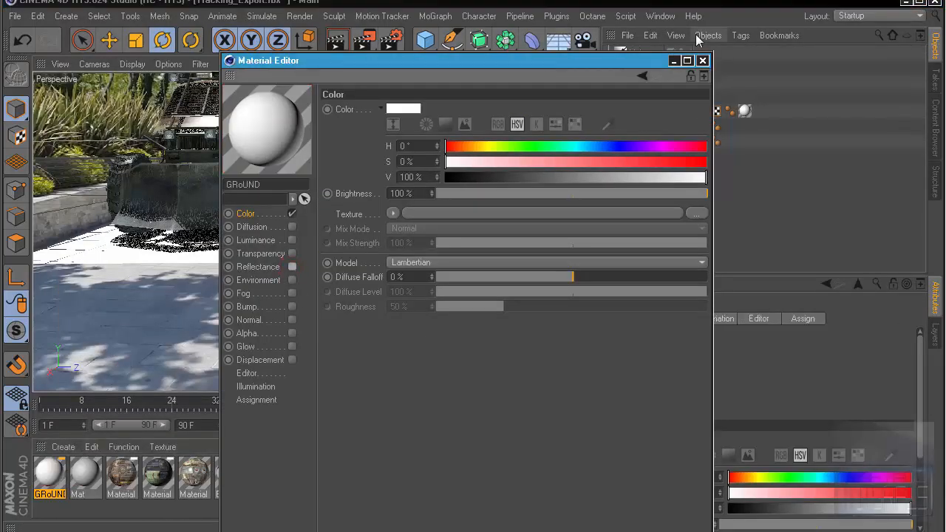
double_click(271, 183)
click(703, 61)
Render the frame again and check its Specular pass for highlights on the ground plane
click(363, 39)
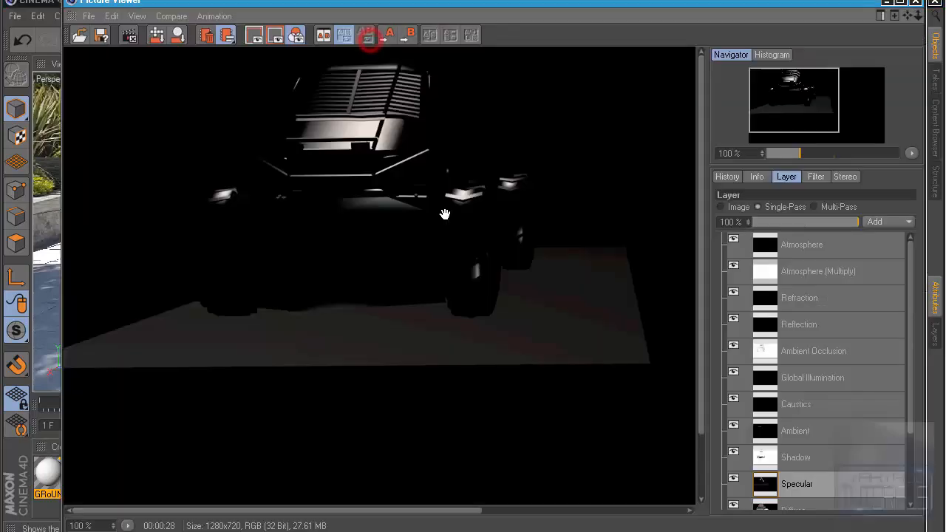
scroll(418, 218, down, 2)
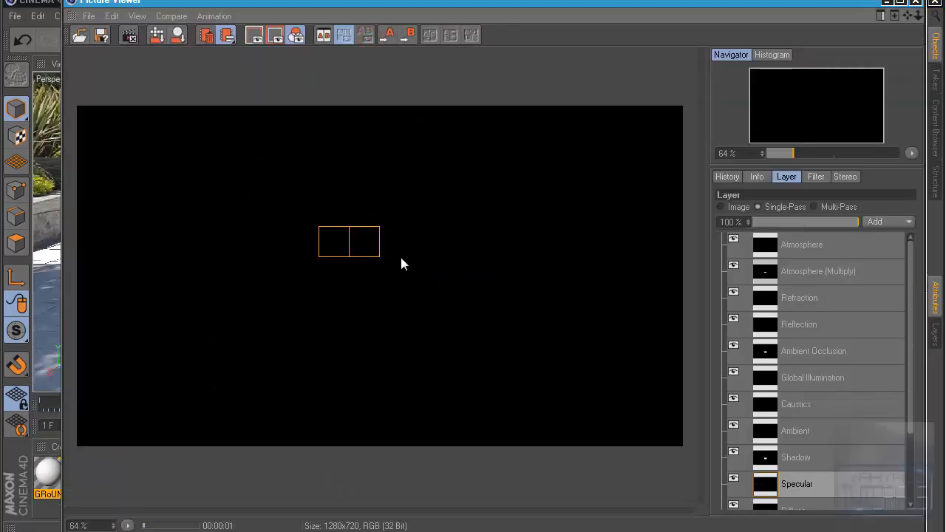
scroll(399, 254, up, 1)
scroll(814, 419, down, 3)
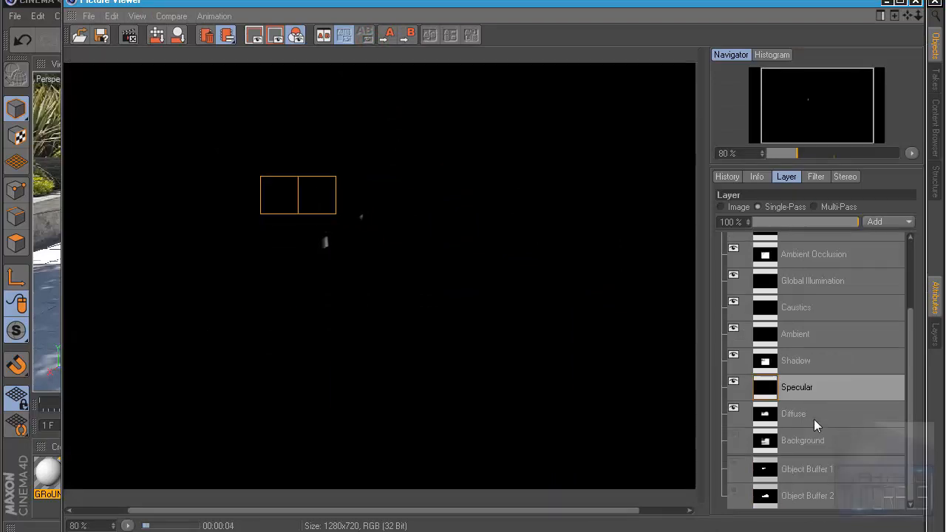
Examine the Diffuse pass around the truck's wheels and ground plane, and view the Background pass
click(796, 413)
scroll(313, 247, up, 2)
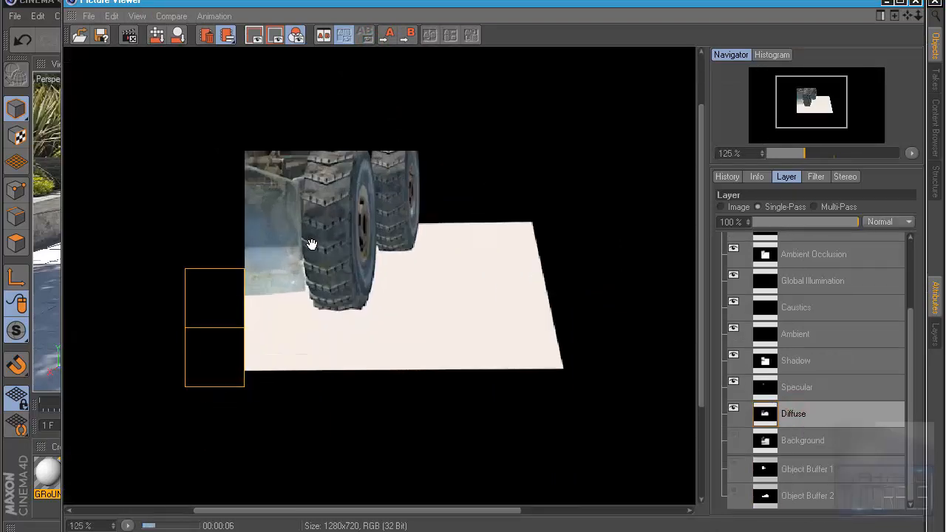
scroll(414, 288, down, 1)
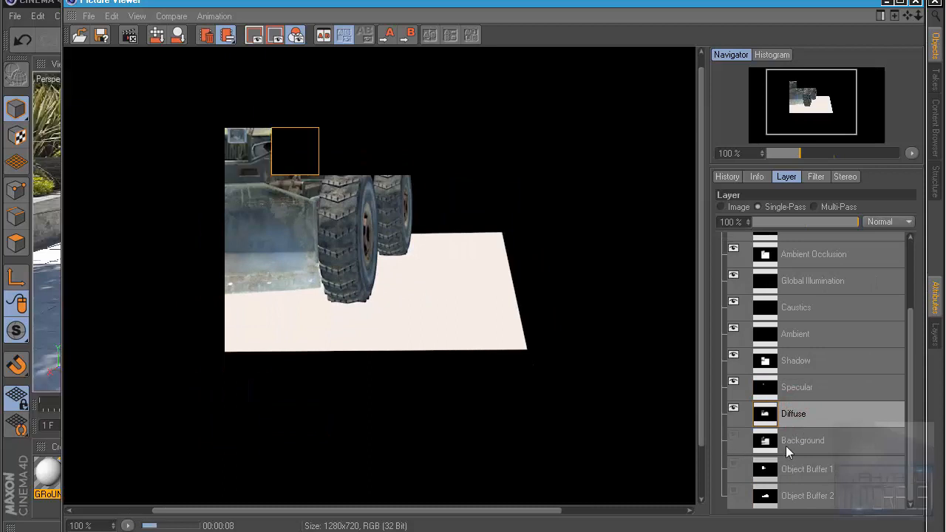
click(786, 446)
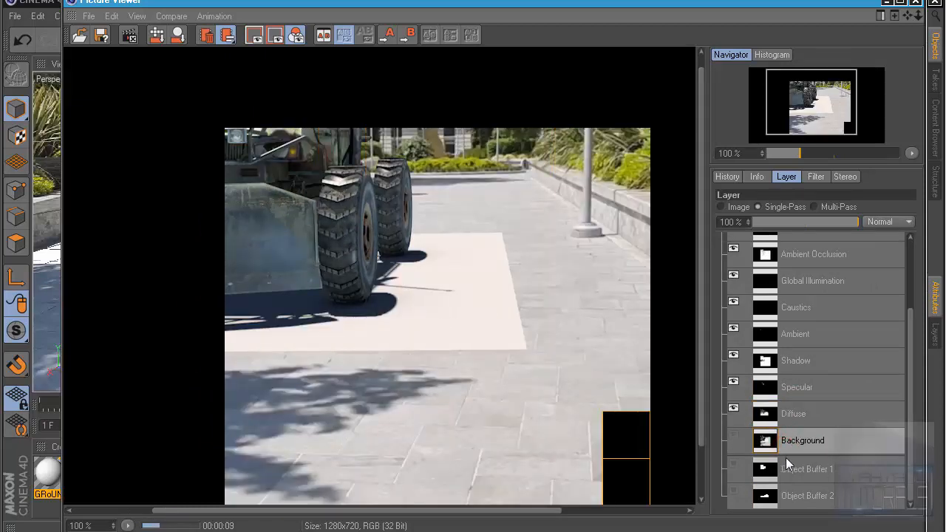
Compare the Object Buffer 1 and Object Buffer 2 masks of the truck and ground
click(813, 471)
click(832, 494)
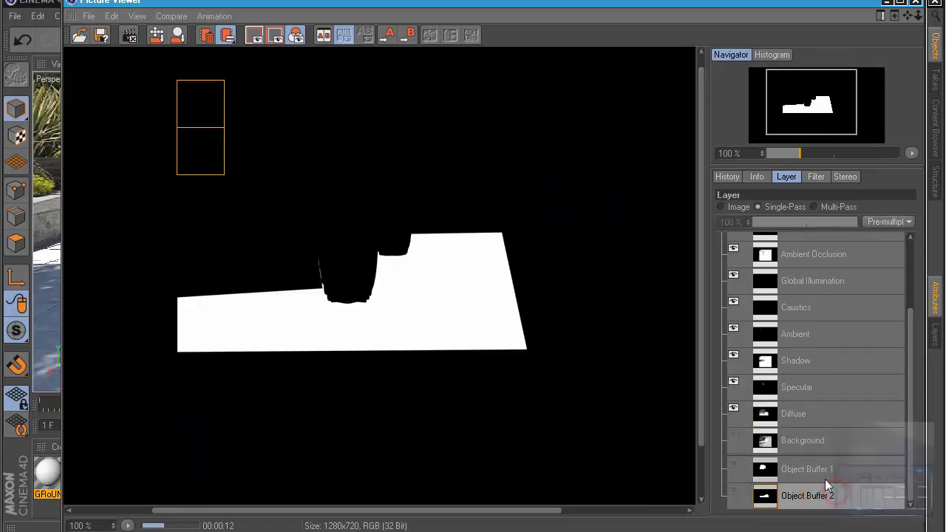
click(822, 470)
click(819, 497)
click(816, 470)
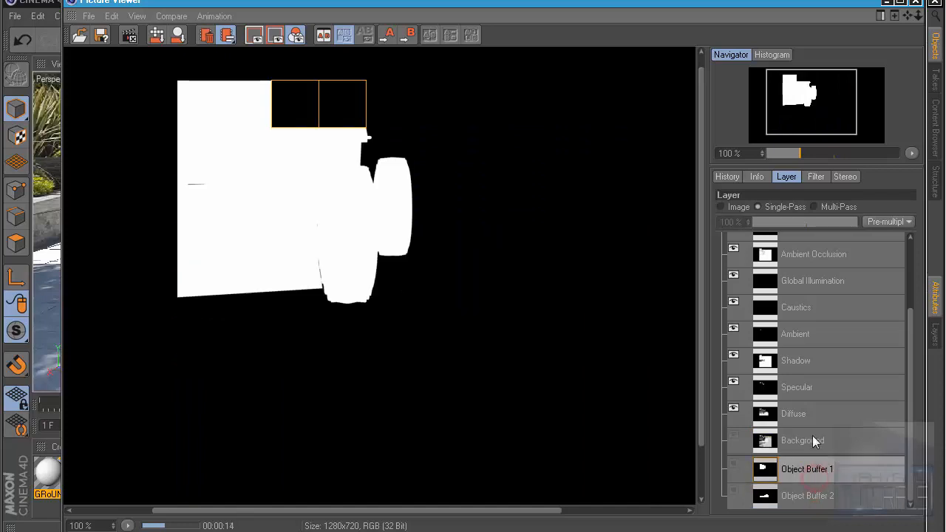
Recheck the Shadow, Object Buffer 2, Specular and Ambient passes of the current render
click(796, 362)
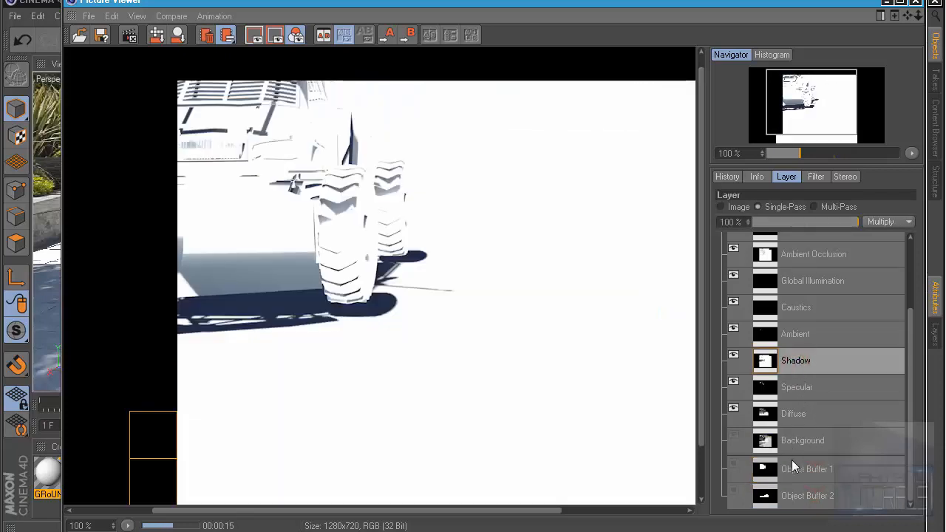
click(791, 500)
click(798, 388)
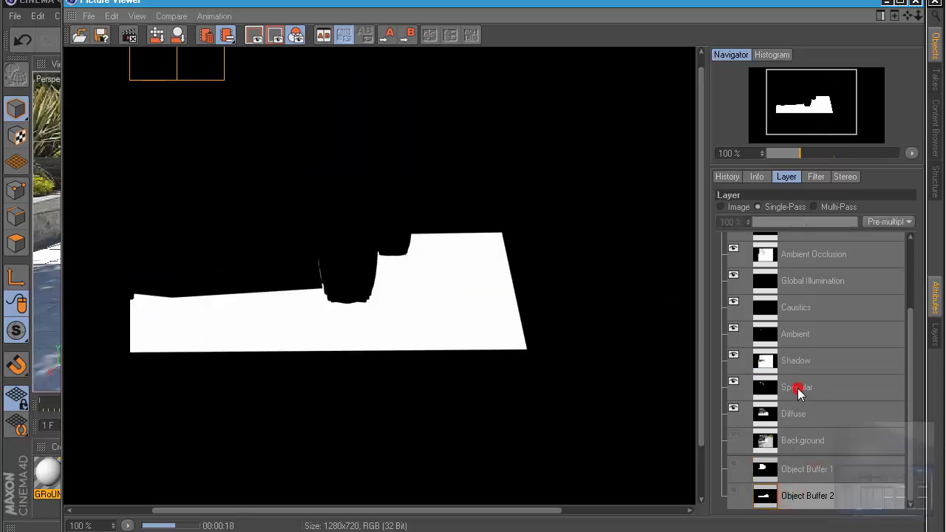
click(802, 345)
scroll(801, 385, up, 3)
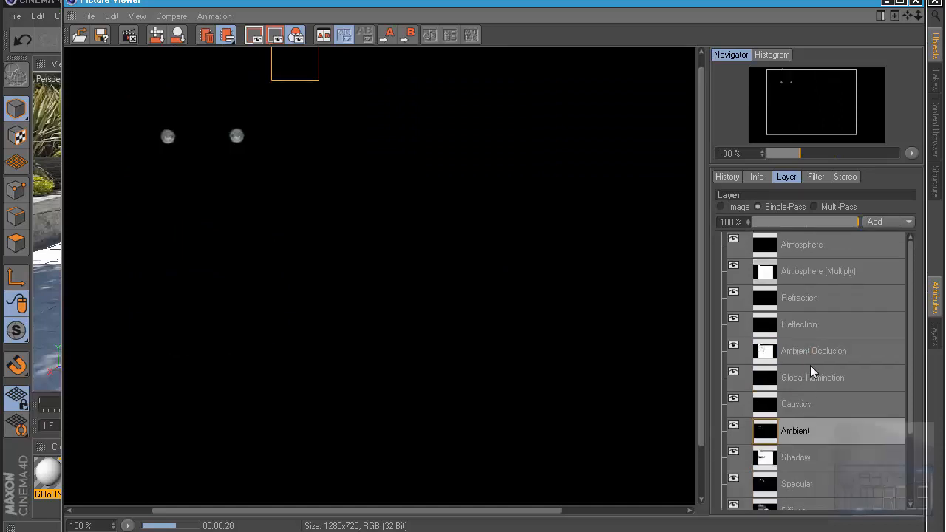
View the Ambient Occlusion, Reflection, Refraction, Atmosphere (Multiply) and Atmosphere passes individually
click(810, 365)
click(813, 348)
click(813, 313)
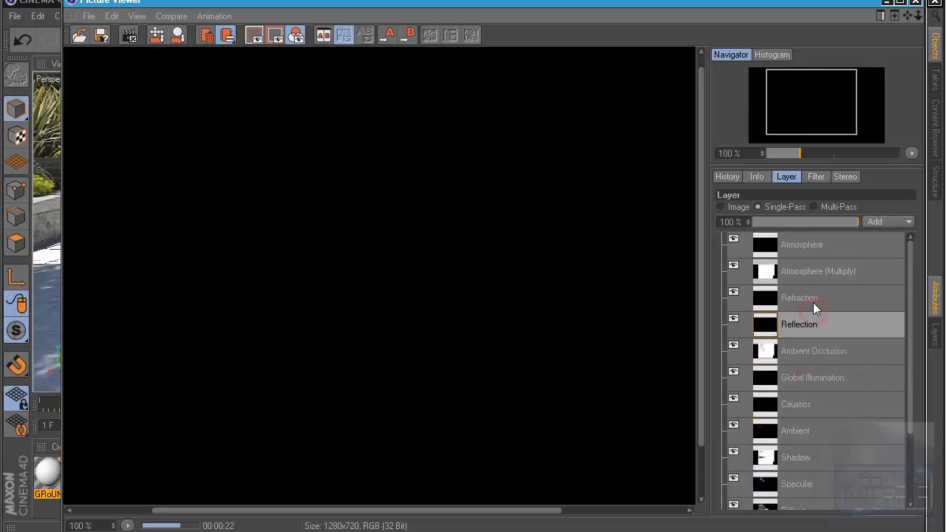
scroll(486, 238, down, 3)
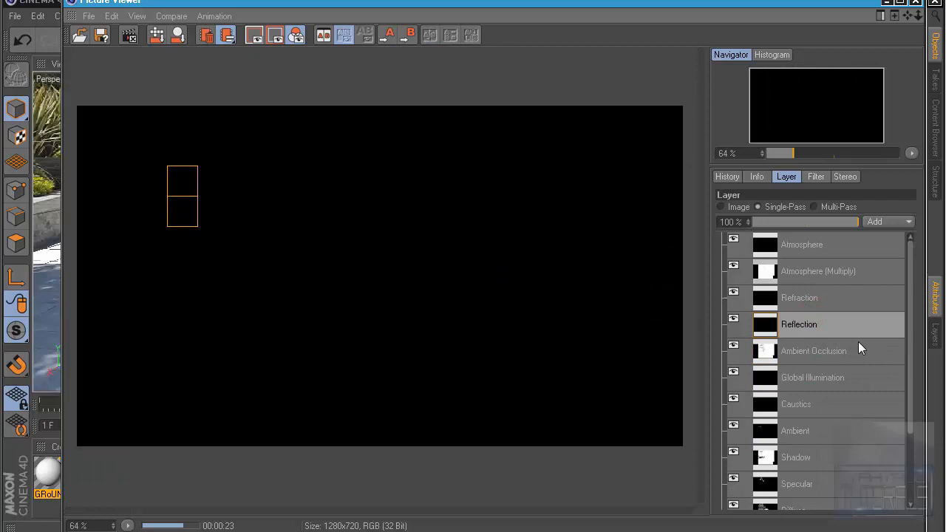
click(853, 297)
click(841, 272)
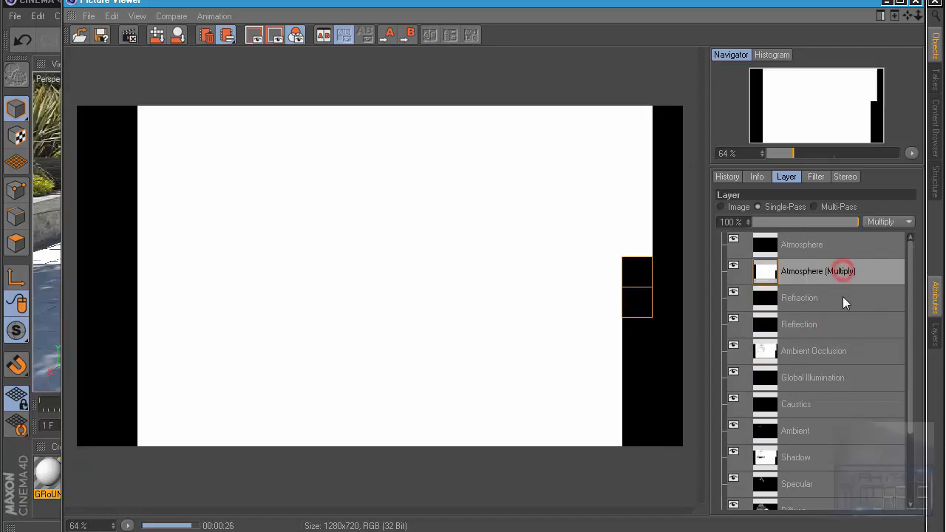
click(802, 245)
scroll(861, 364, down, 2)
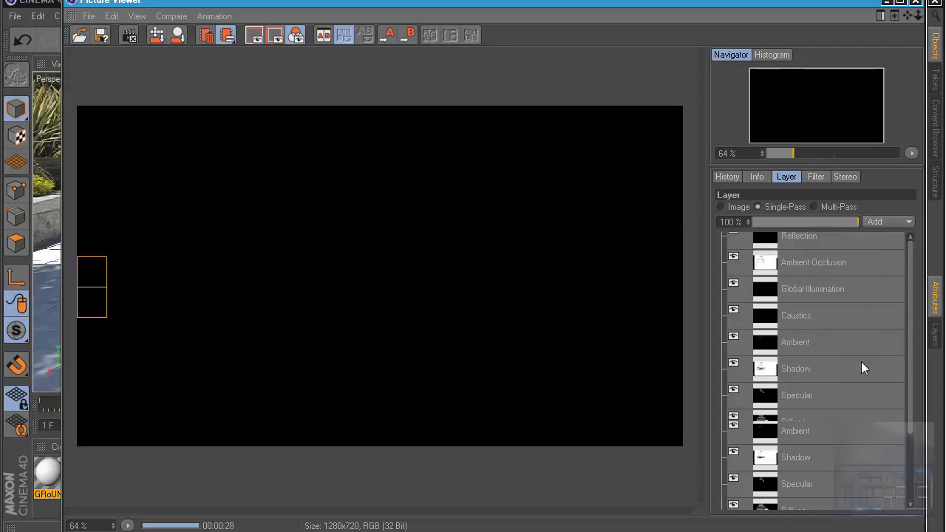
scroll(843, 413, up, 2)
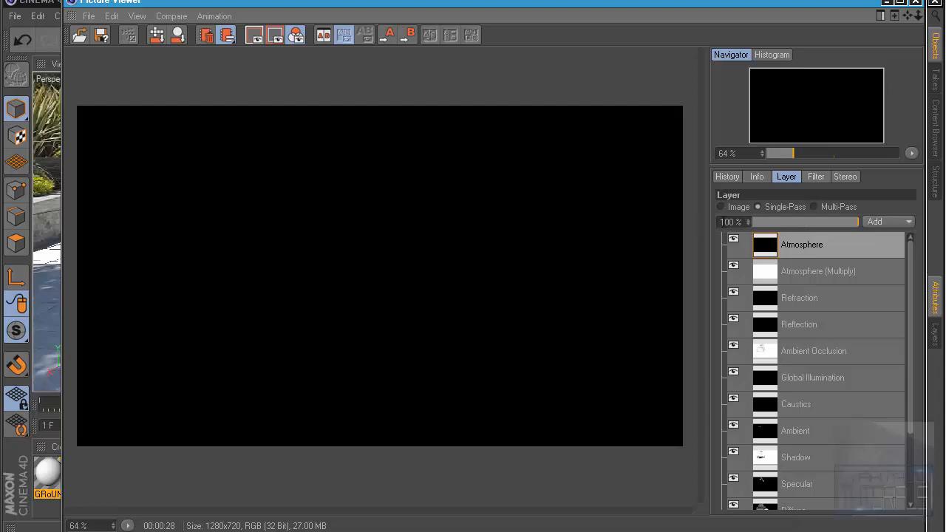
Review the complete rendered image and the list of past renders, and close the render window
click(741, 206)
scroll(334, 224, up, 1)
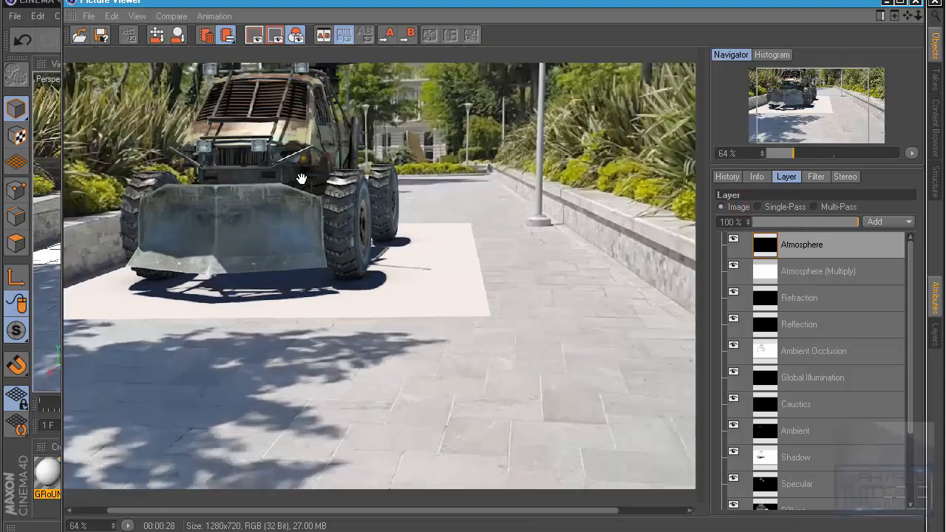
click(726, 178)
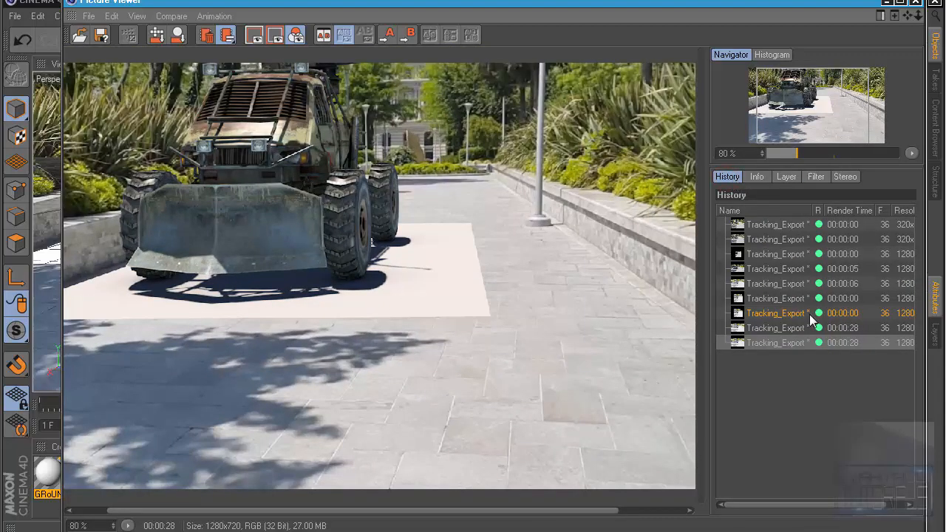
click(917, 4)
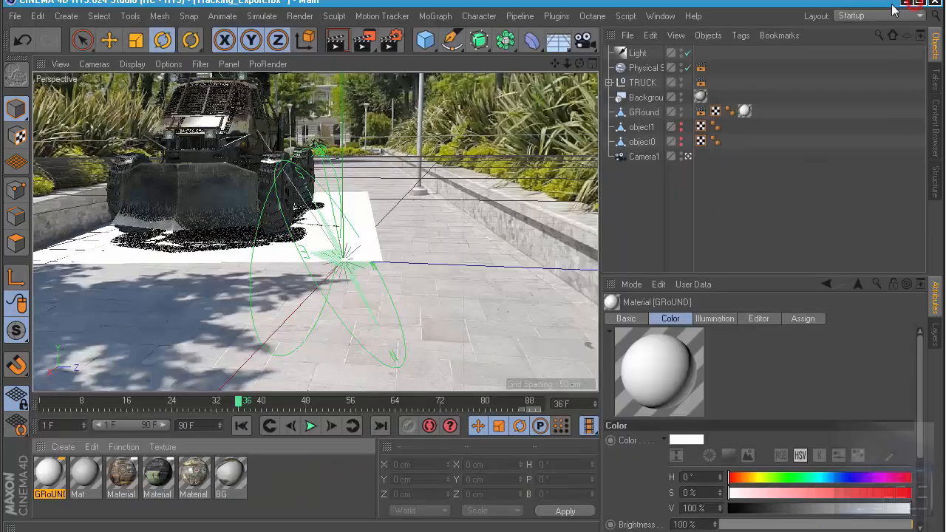
Set the Physical renderer's Sampling Quality to Low in the render settings
click(392, 39)
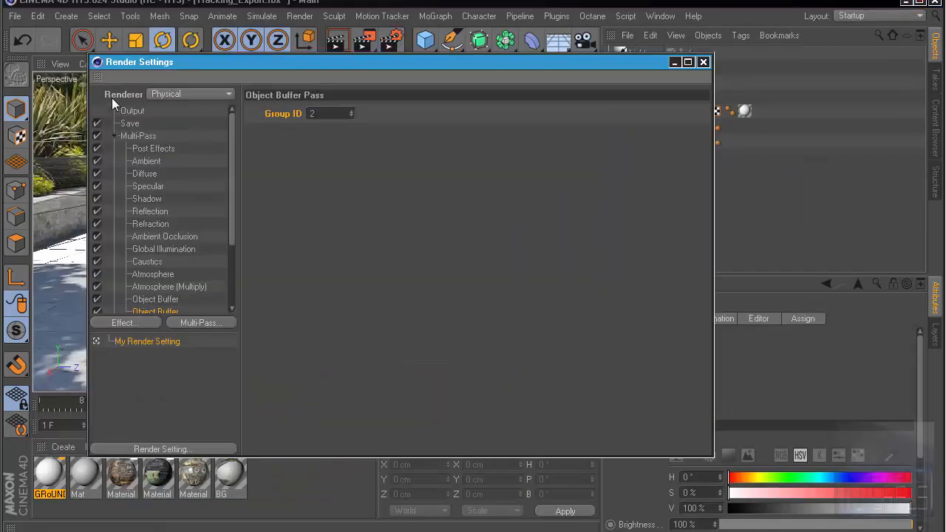
scroll(177, 197, down, 3)
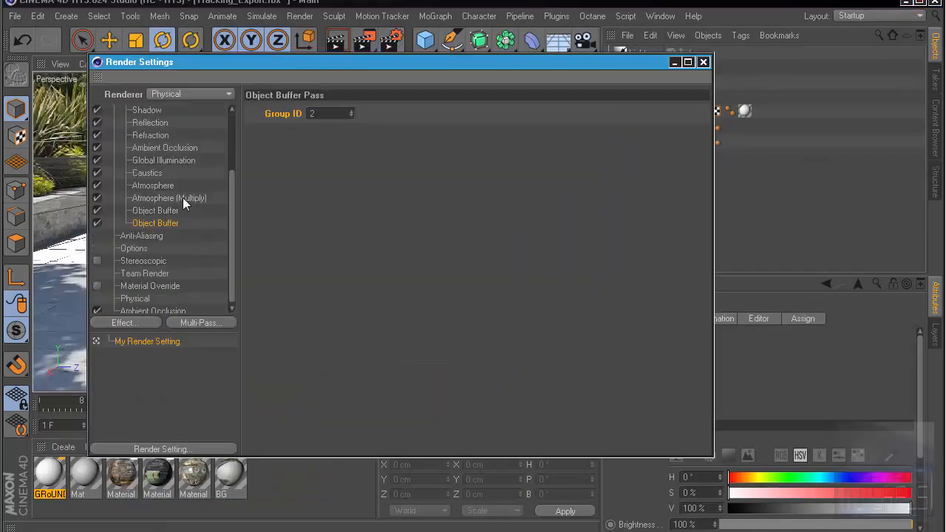
click(139, 295)
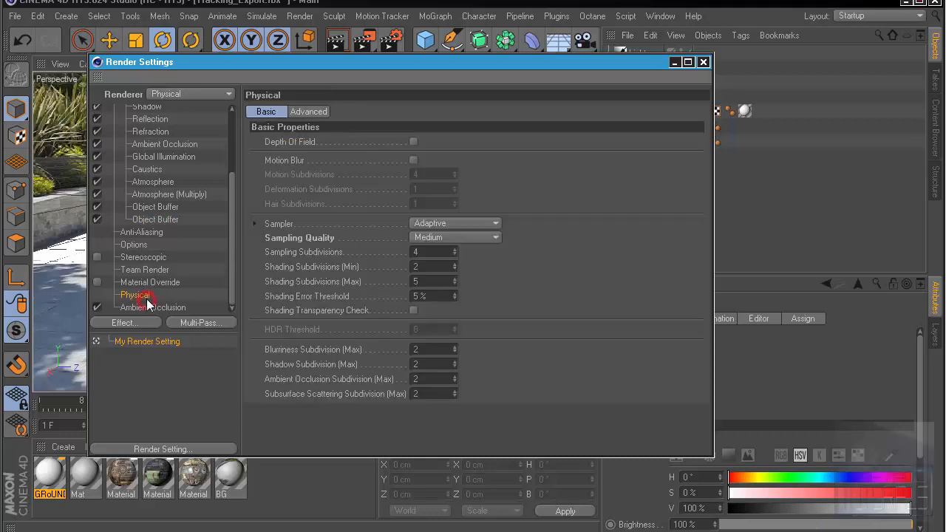
click(447, 242)
click(447, 266)
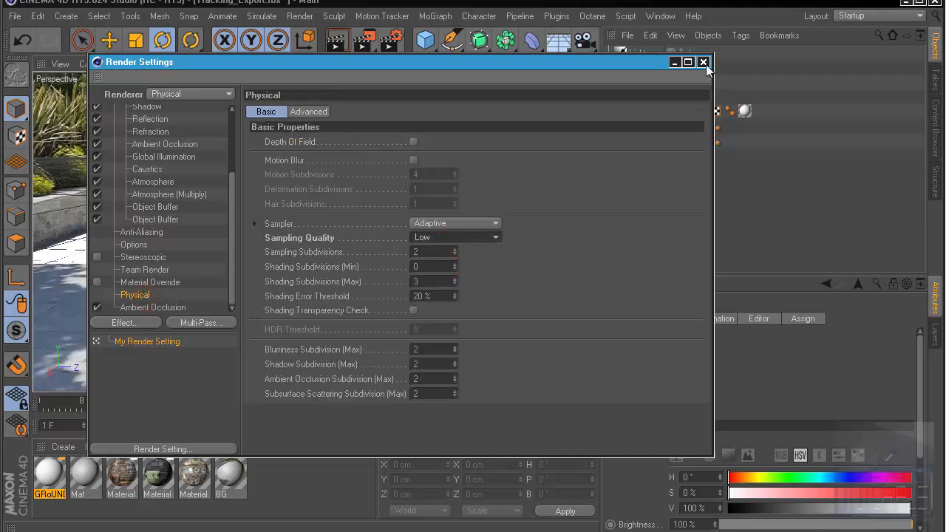
Review the Physical renderer's Sampling Quality options with Low kept selected, and close the render settings
click(429, 237)
click(453, 236)
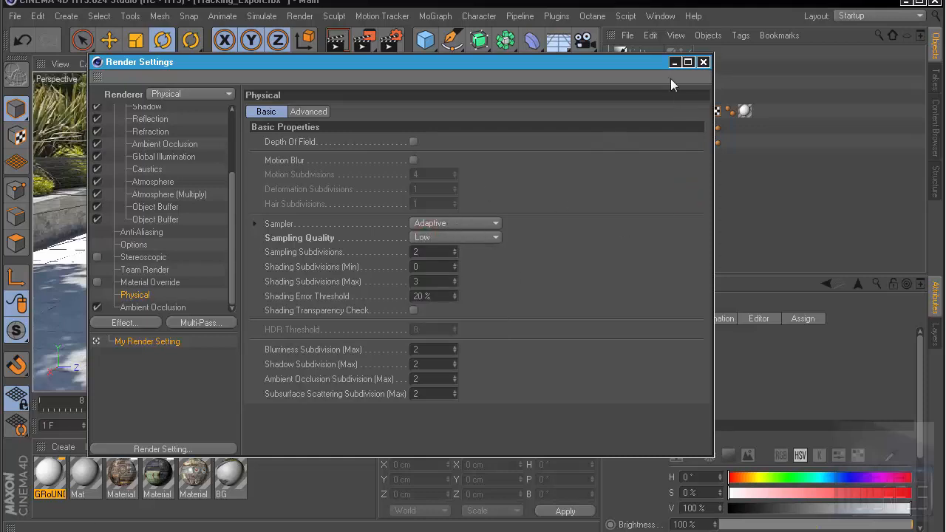
click(450, 237)
click(440, 269)
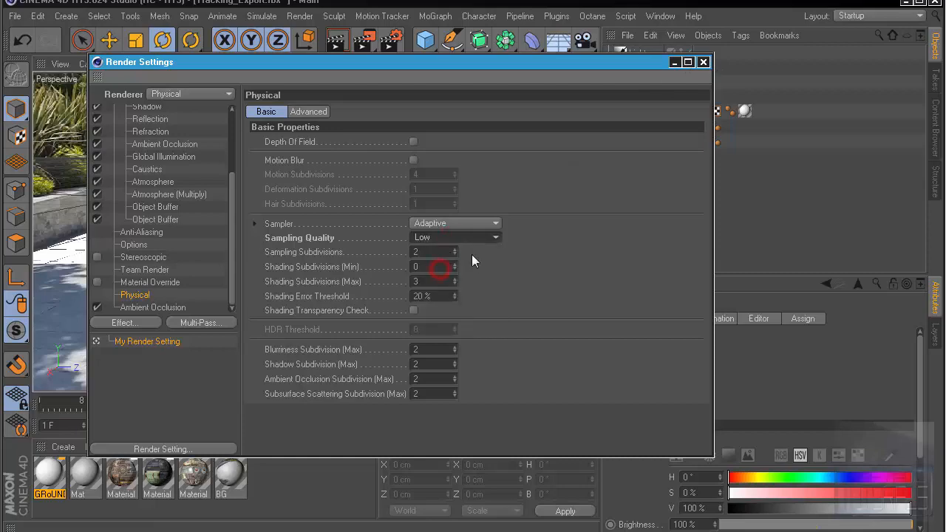
click(703, 62)
click(701, 68)
click(725, 218)
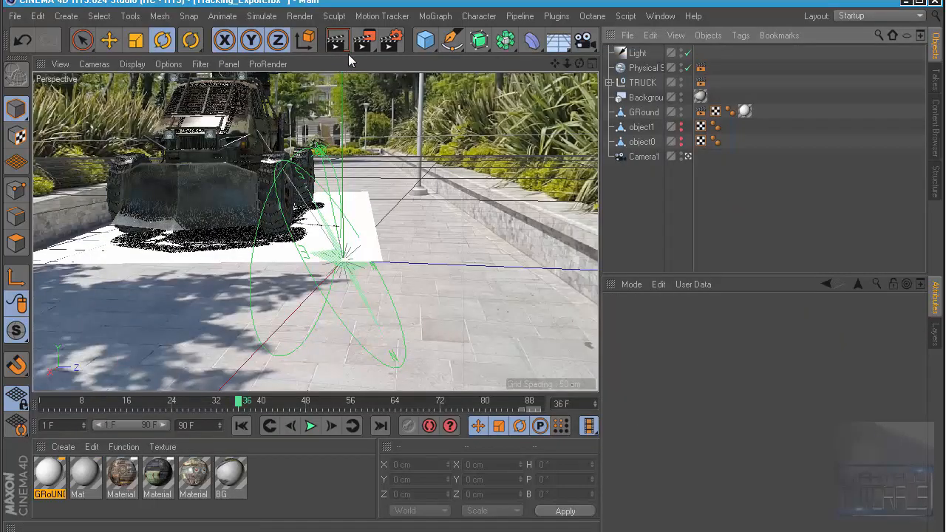
Set the multi-pass image format to OpenEXR in the render settings' Save options
click(392, 40)
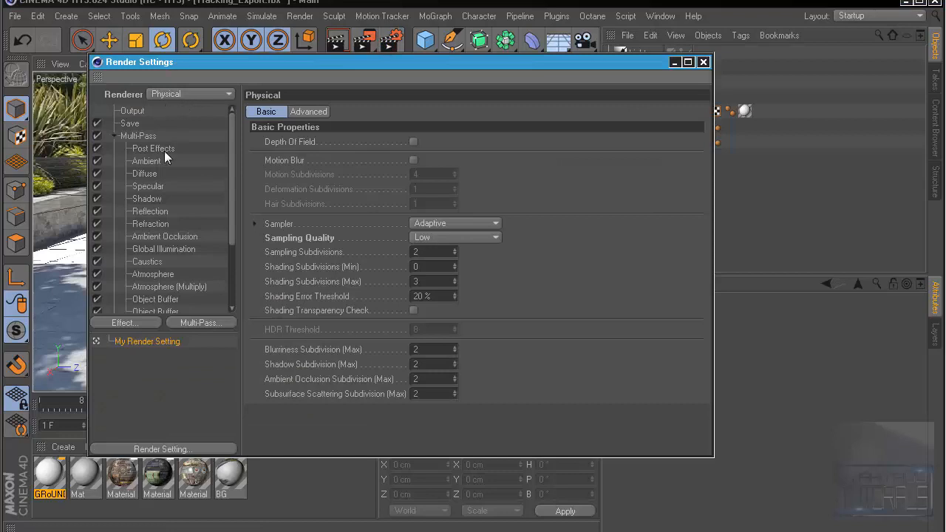
click(126, 124)
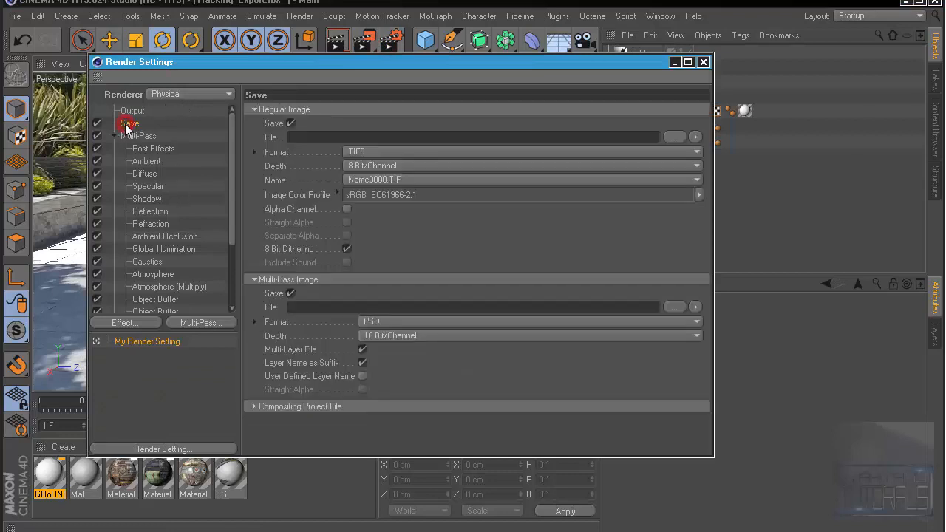
click(436, 322)
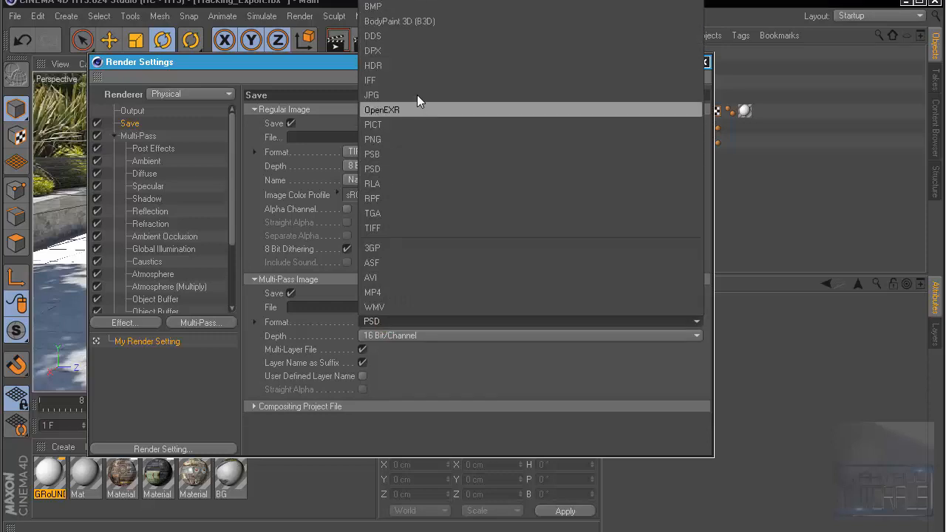
click(409, 111)
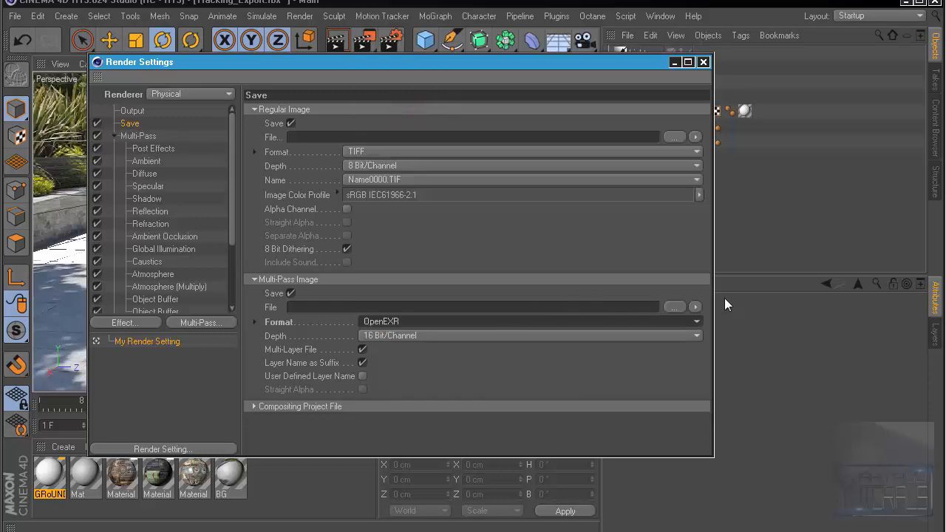
Create a folder named Tutorial inside To Nukw Multipass for the multi-pass output and open it
click(674, 306)
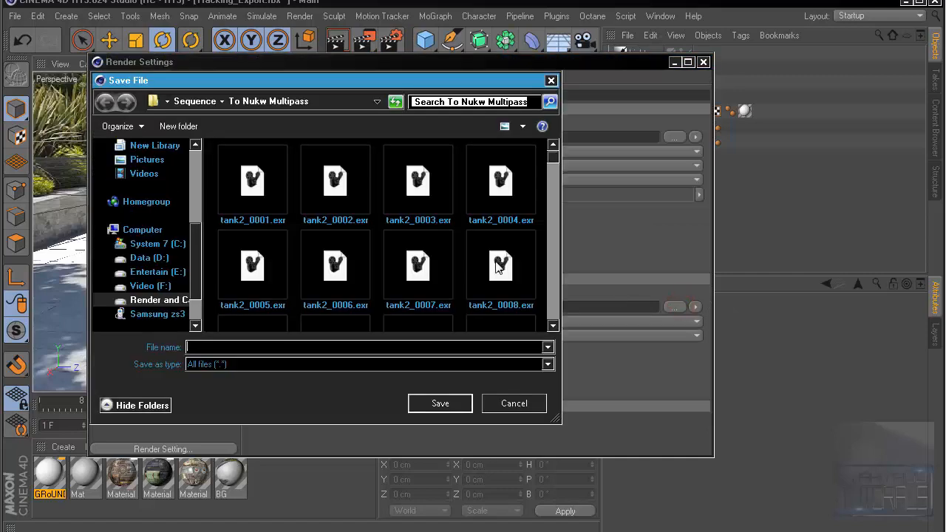
click(184, 127)
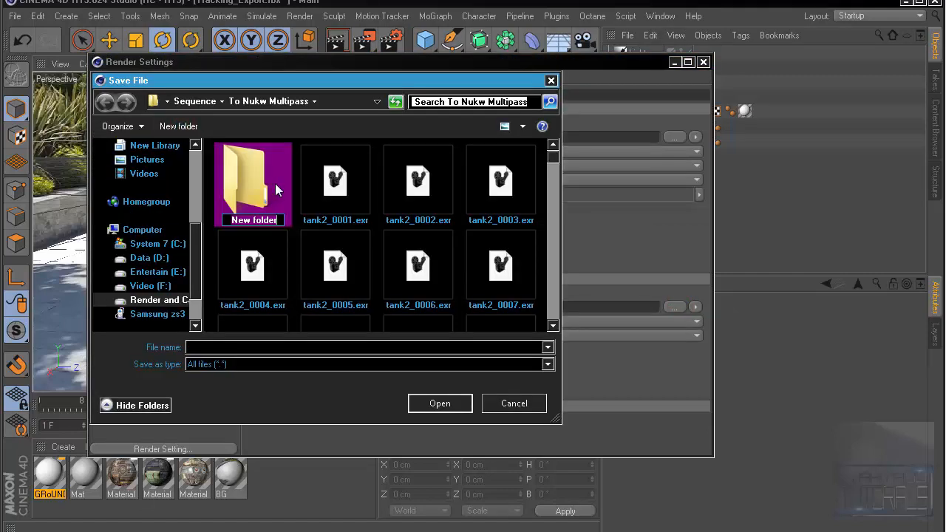
text(Tutor)
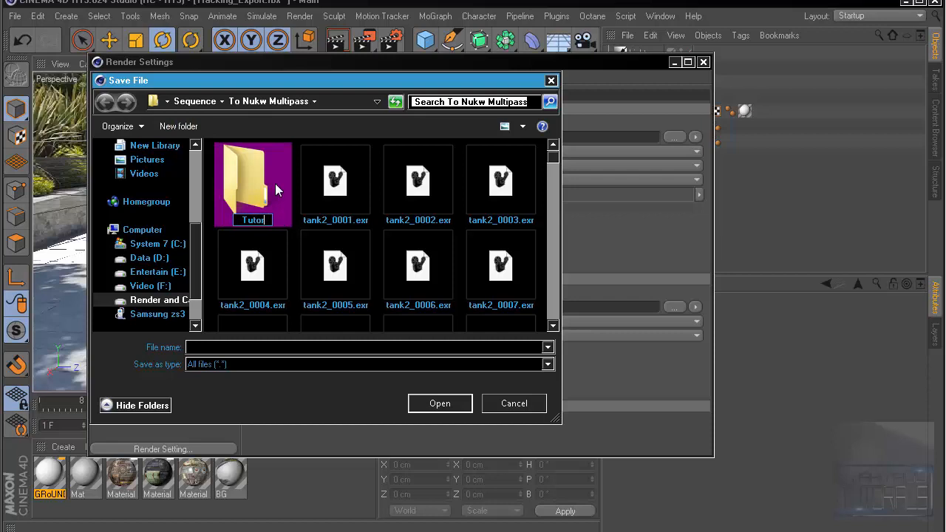
text(ial)
key(Return)
double_click(269, 185)
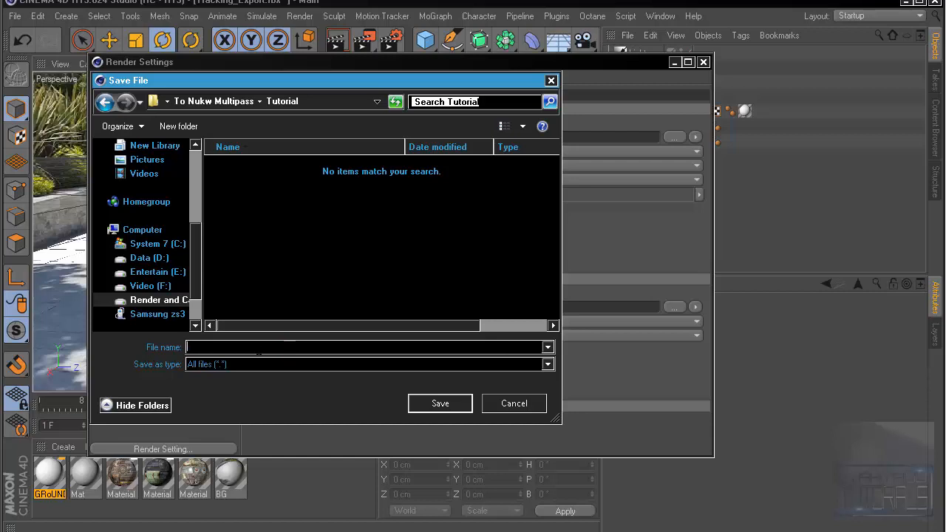
Save the multi-pass file path as Trucks in the Tutorial folder and disable saving of the regular image
text(trac)
key(ctrl+a)
key(BackSpace)
text(Trucks)
click(456, 404)
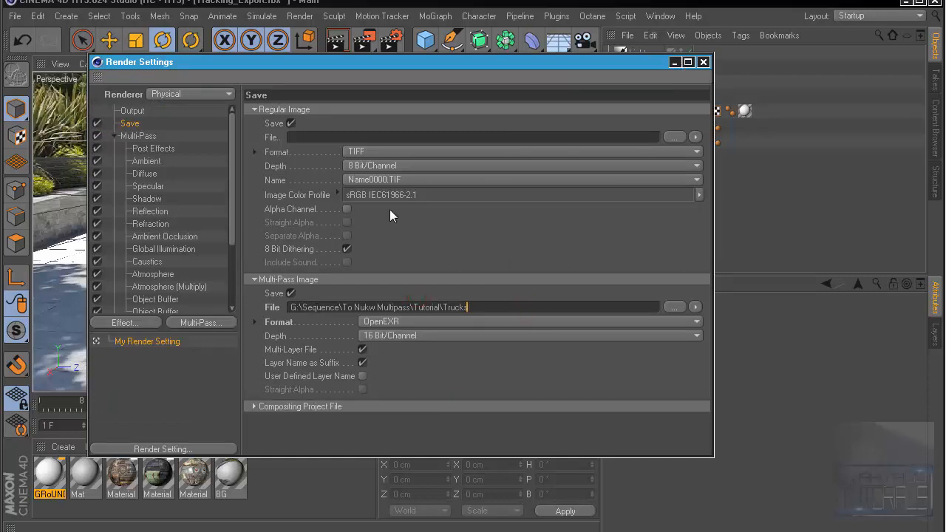
click(293, 123)
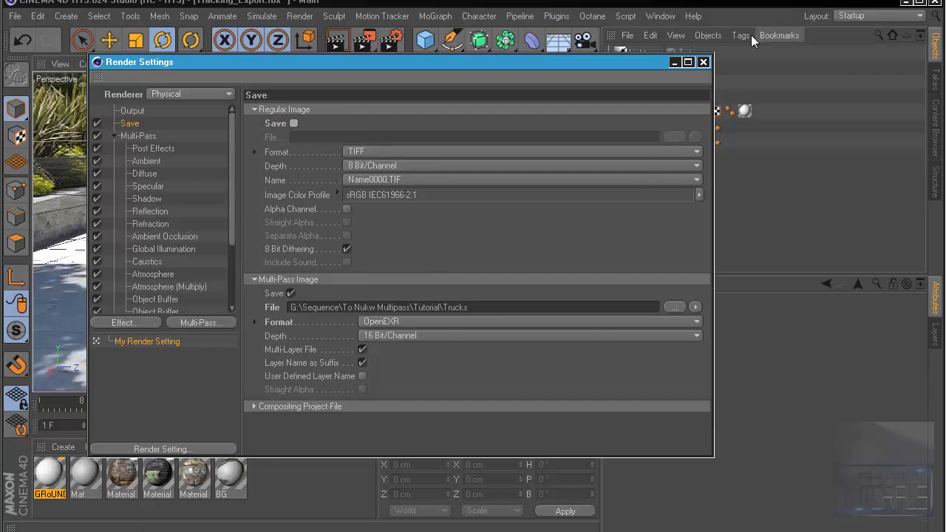
click(673, 63)
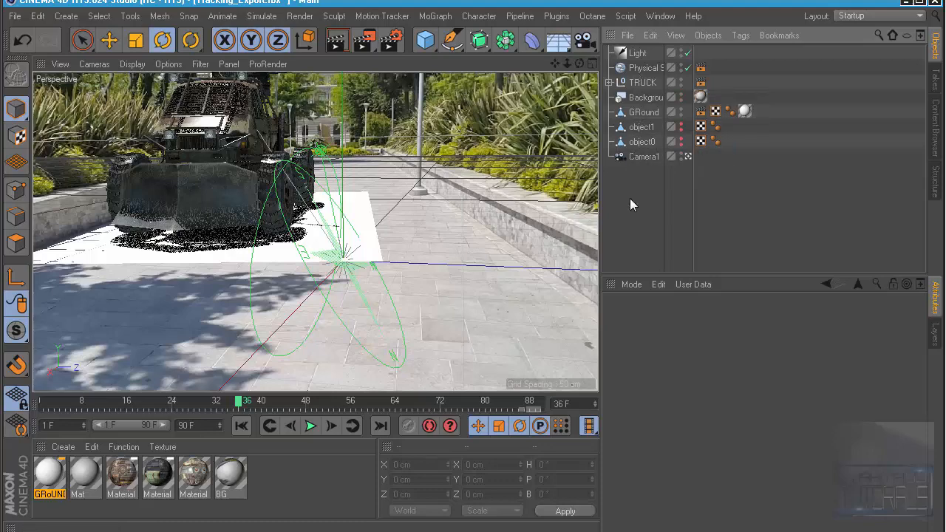
Render the current frame to the Picture Viewer, inspect the truck and its shadow up close, and close the viewer
click(372, 41)
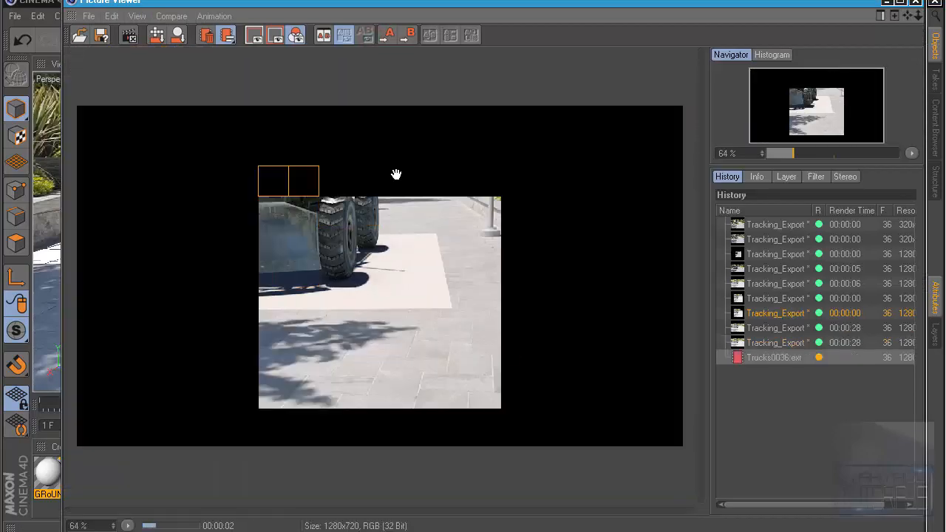
scroll(359, 159, up, 4)
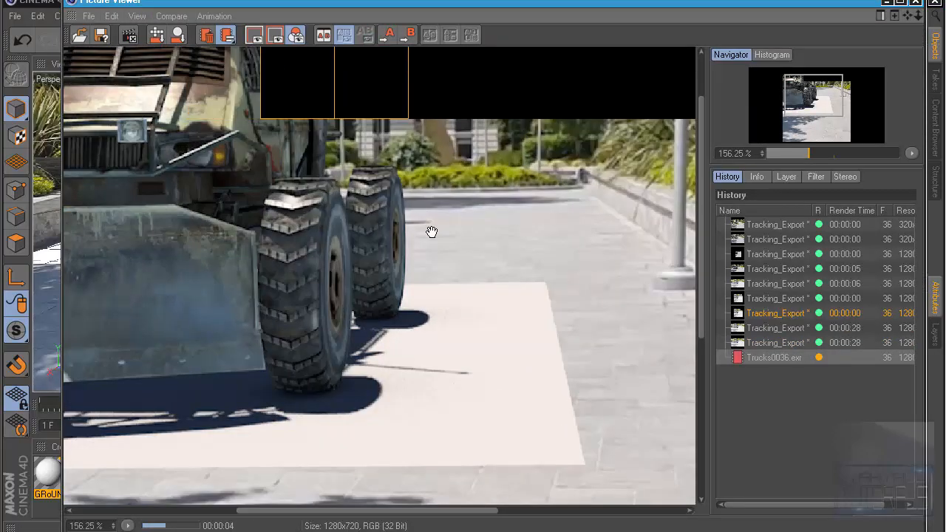
scroll(432, 232, down, 3)
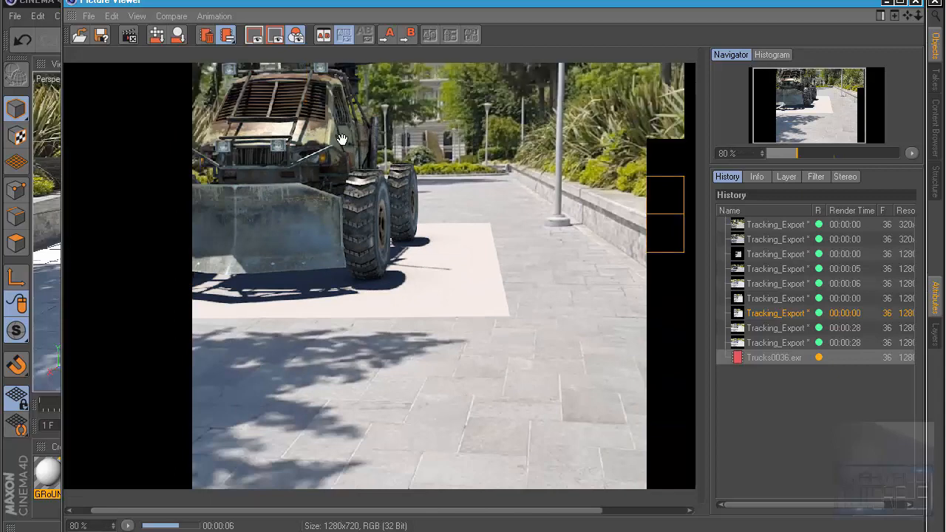
scroll(325, 185, down, 2)
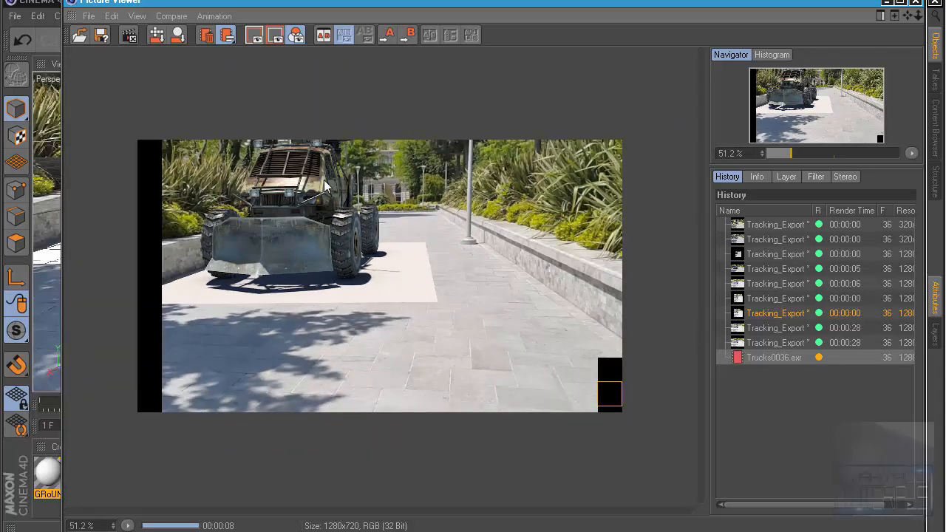
scroll(325, 185, up, 1)
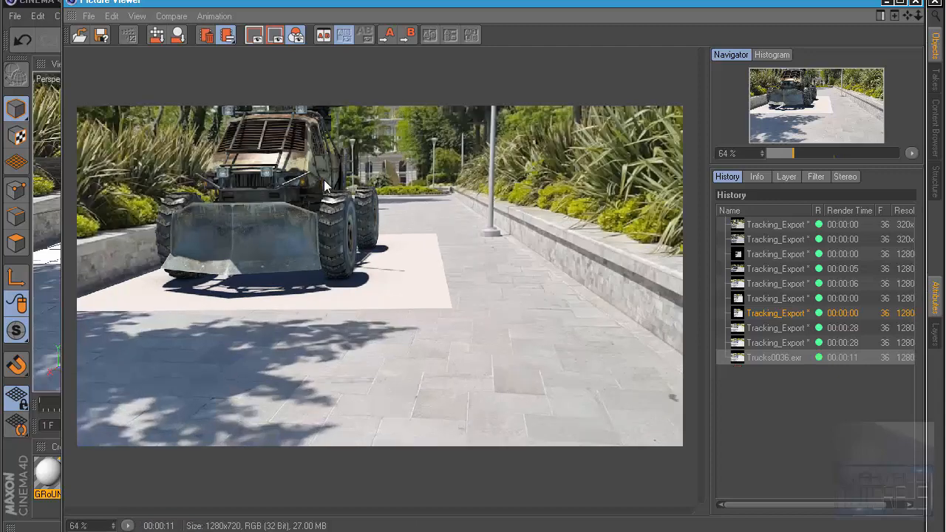
scroll(324, 180, down, 1)
scroll(325, 187, up, 1)
click(915, 2)
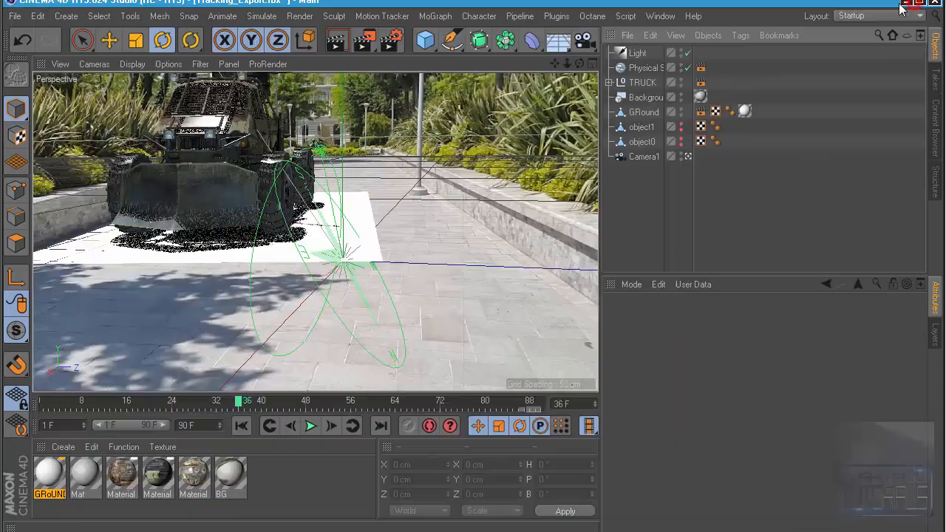
Set the output Frame Range to All Frames and close the render settings
click(392, 40)
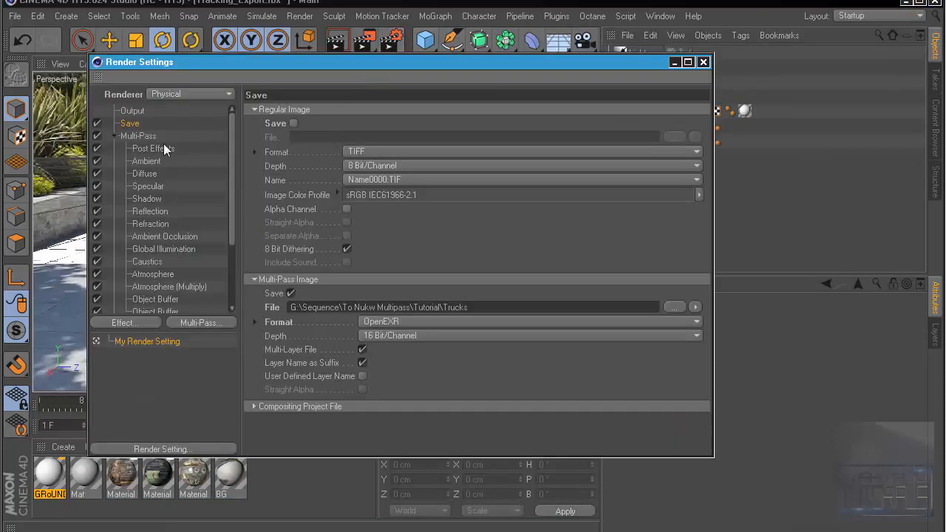
click(134, 112)
click(387, 274)
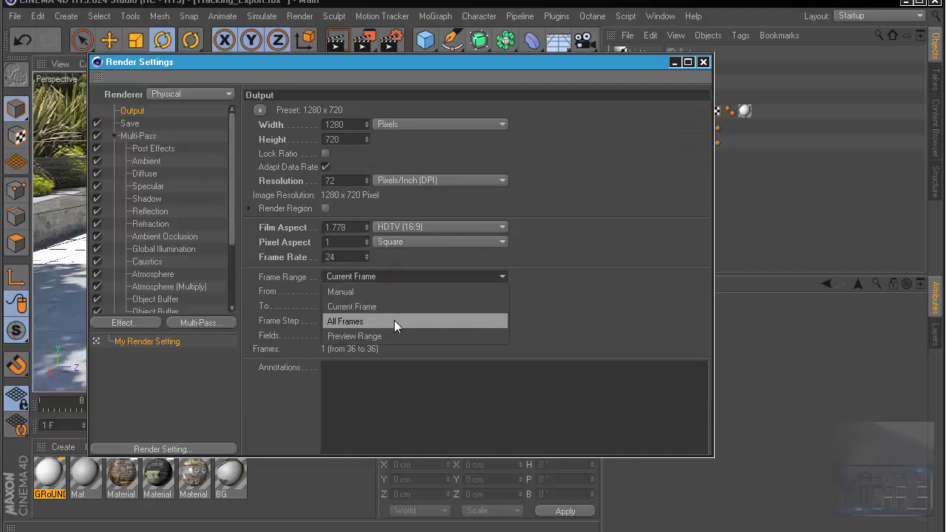
click(394, 320)
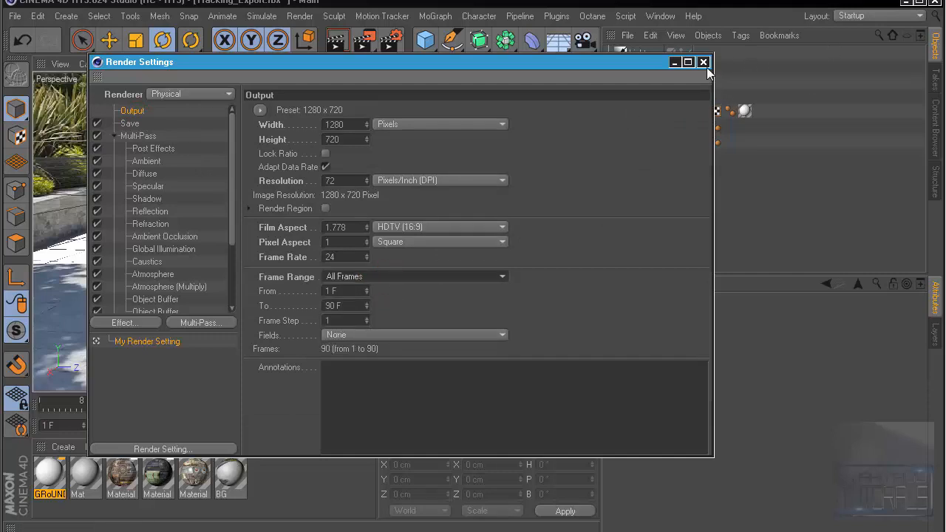
click(346, 255)
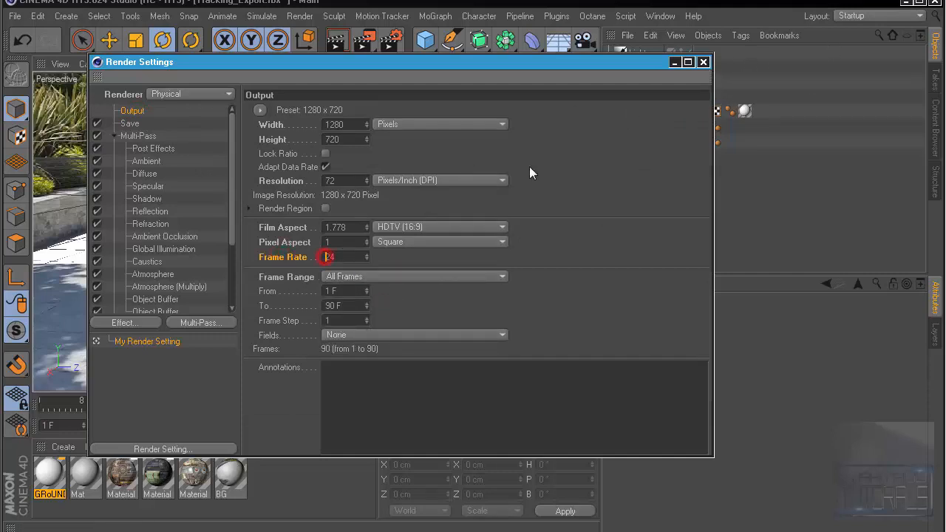
click(704, 63)
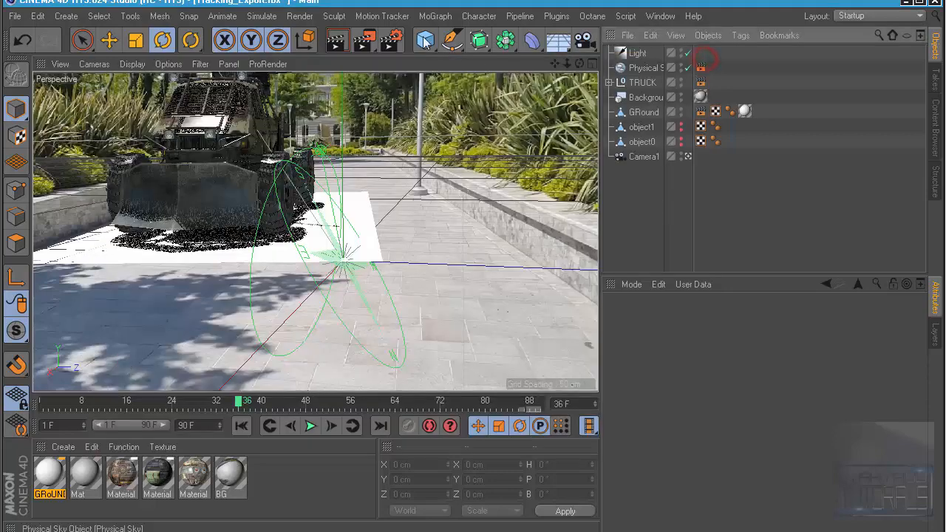
Render all frames to the Picture Viewer, and play back the finished sequence after inspecting its last frame
click(372, 42)
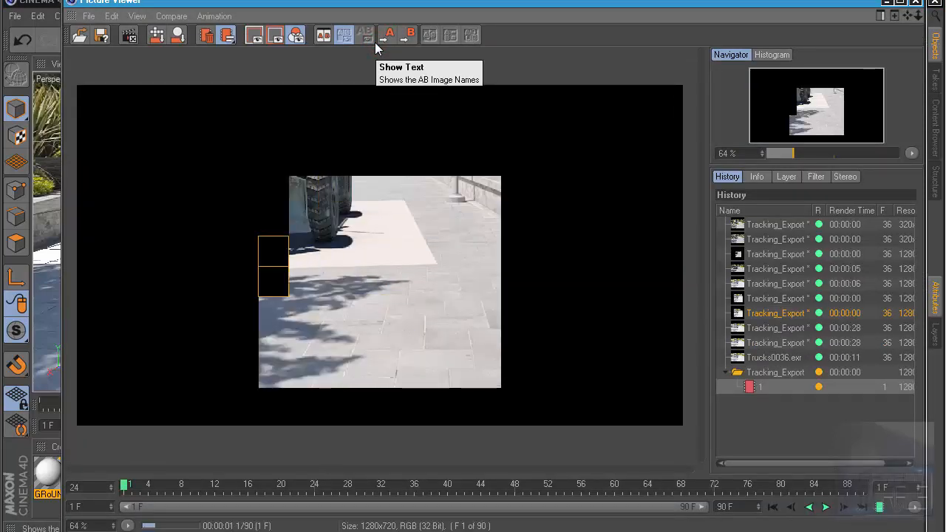
scroll(320, 123, up, 1)
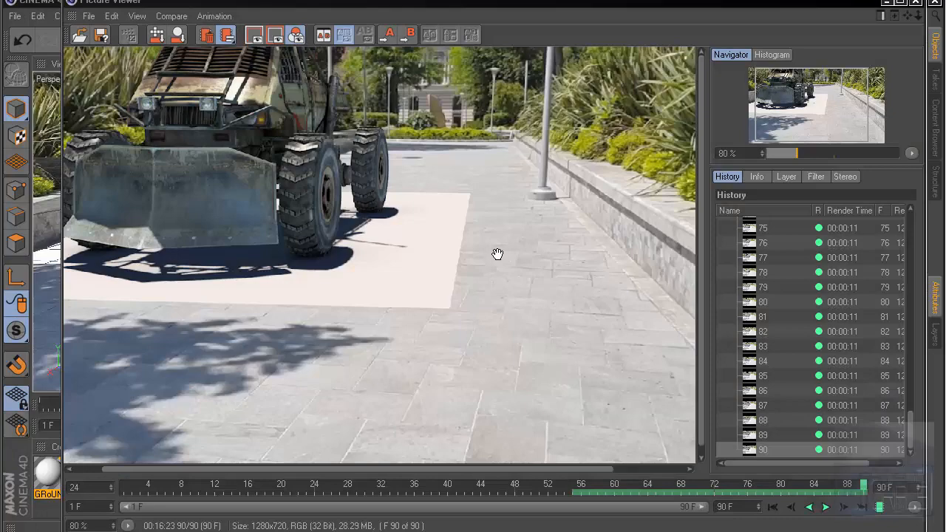
click(481, 252)
scroll(473, 255, down, 1)
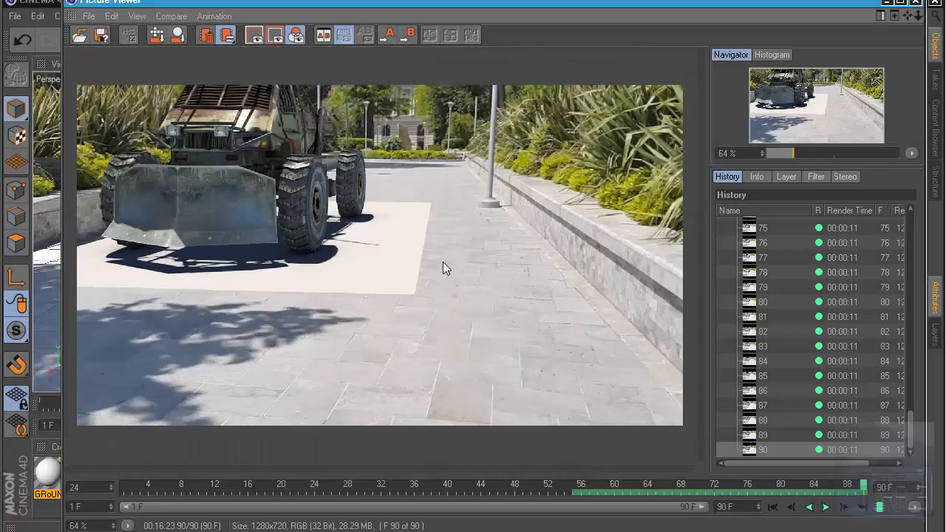
scroll(443, 262, up, 1)
drag(441, 263, 478, 281)
scroll(464, 278, down, 1)
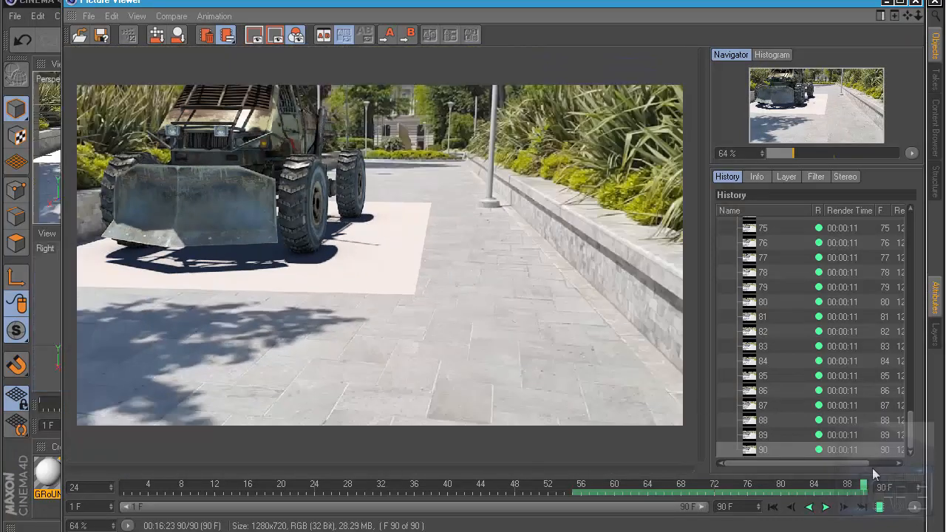
click(825, 507)
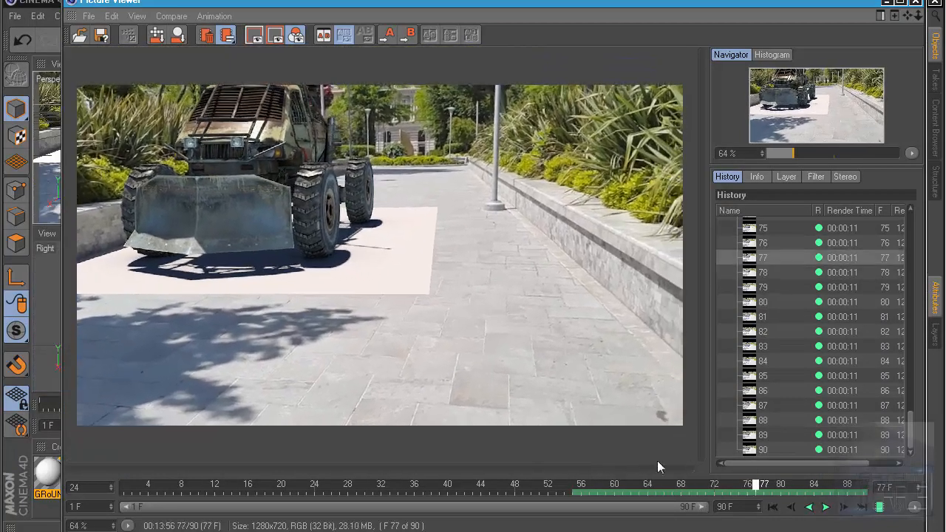